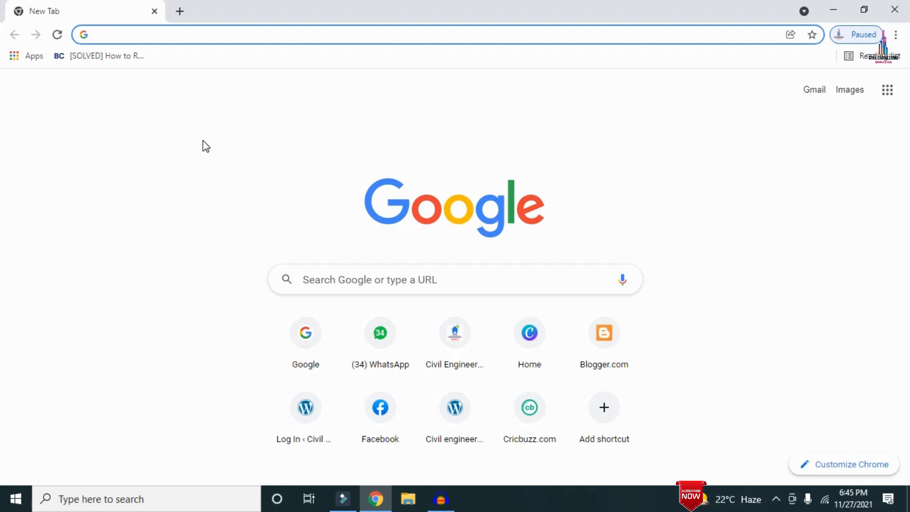
Open the civilbasics123.com website in the browser and scroll through its home page.
{"action": "type", "text": "http://civilbasics123.com/"}
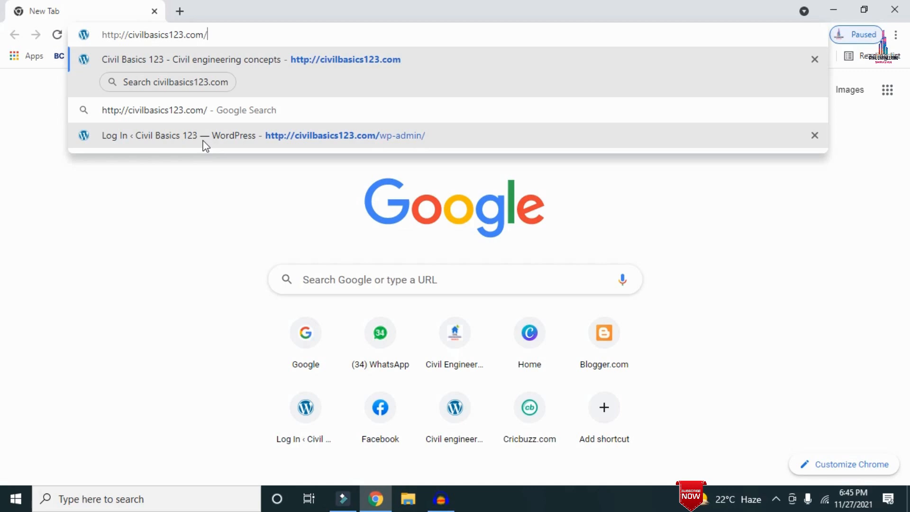
{"action": "key", "text": "Return"}
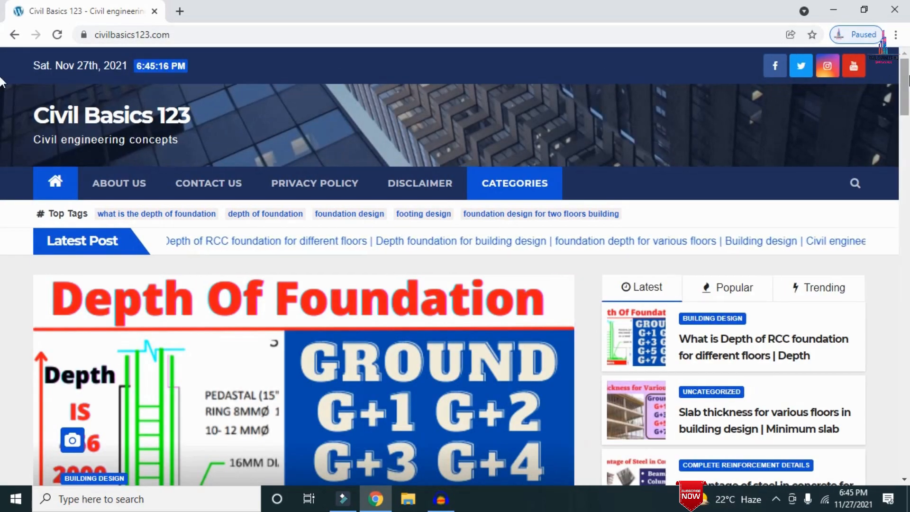
{"action": "scroll", "coordinate": [2, 94], "scroll_direction": "down", "scroll_amount": 4}
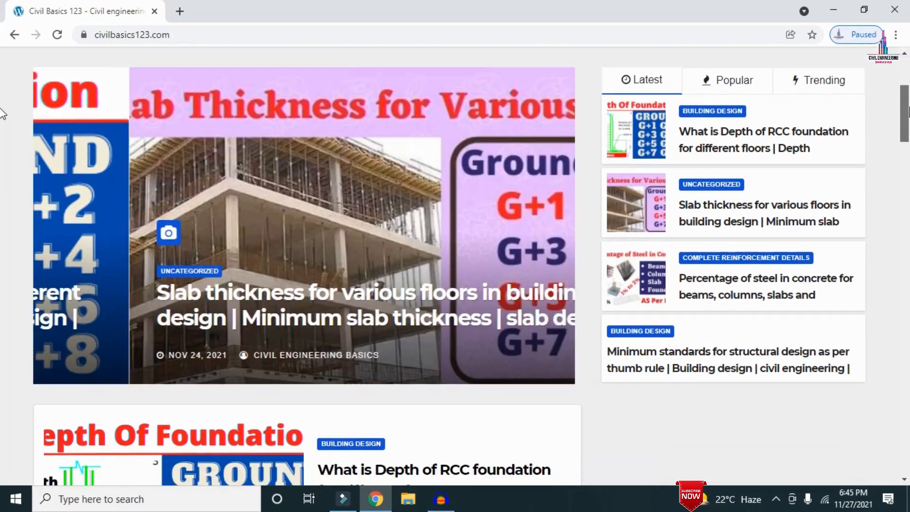
{"action": "scroll", "coordinate": [2, 114], "scroll_direction": "down", "scroll_amount": 6}
{"action": "scroll", "coordinate": [2, 142], "scroll_direction": "up", "scroll_amount": 12}
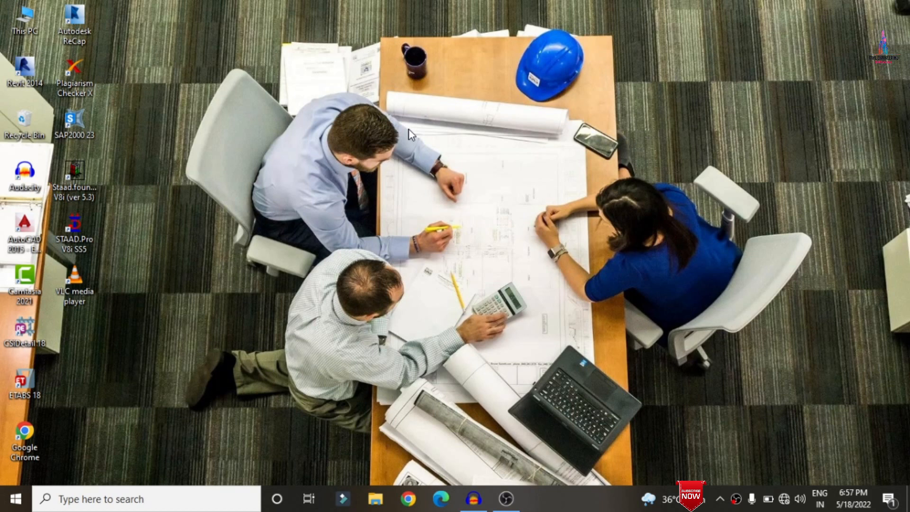
Launch ETABS 18 from the desktop and start a new model.
{"action": "double_click", "coordinate": [37, 375]}
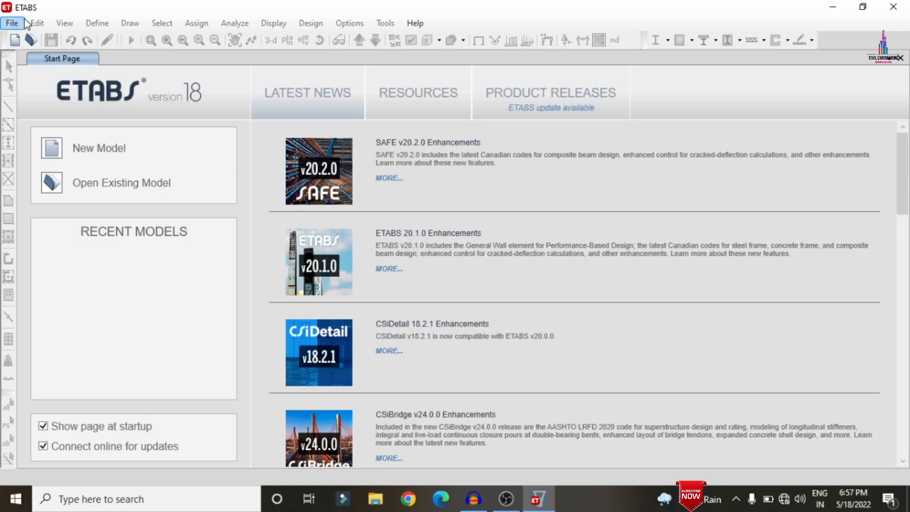
{"action": "left_click", "coordinate": [22, 23]}
{"action": "left_click", "coordinate": [25, 42]}
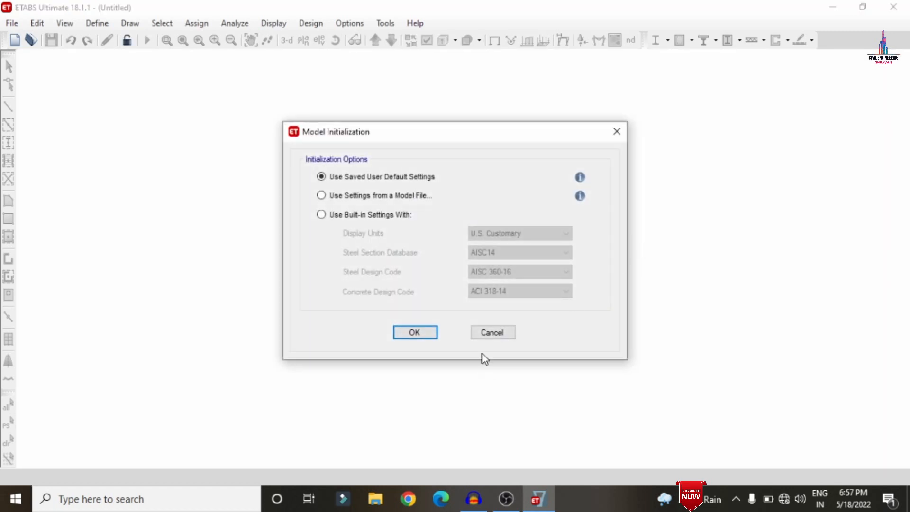
Choose built-in initialization settings with Metric SI display units and the Indian steel section database.
{"action": "left_click", "coordinate": [360, 219]}
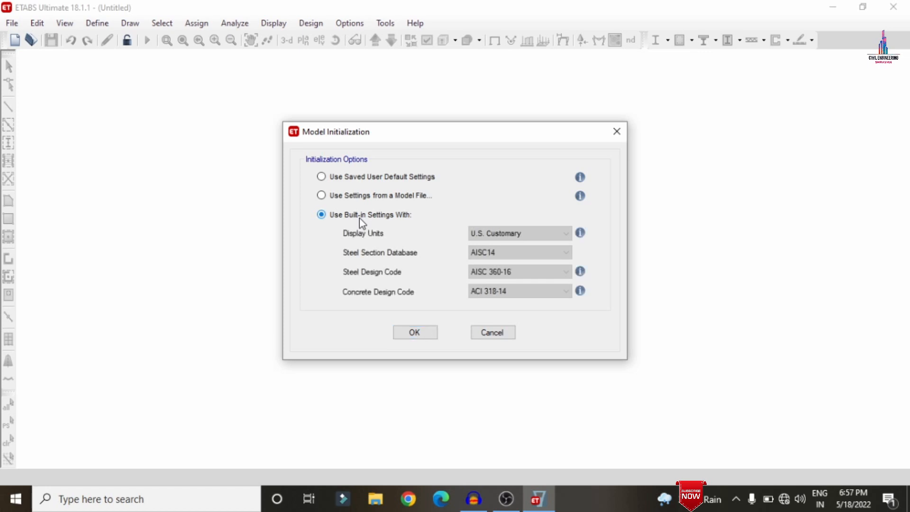
{"action": "left_click", "coordinate": [480, 237]}
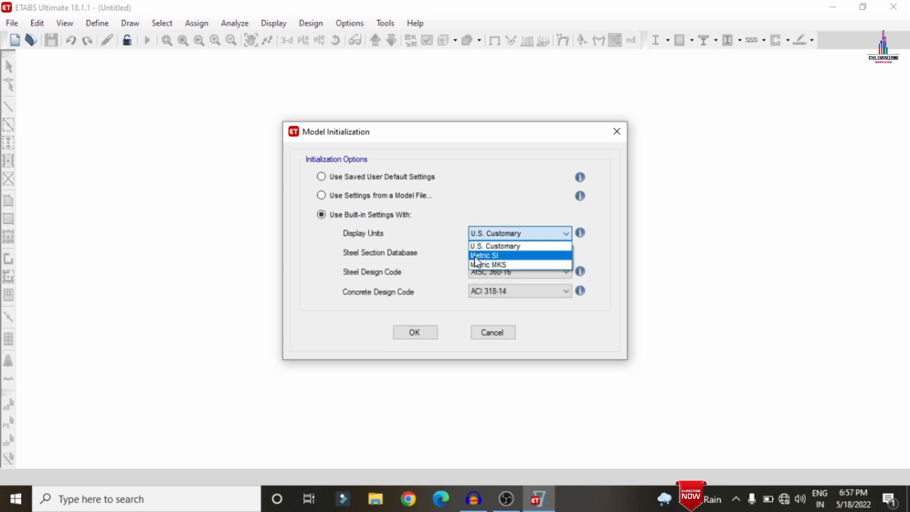
{"action": "left_click", "coordinate": [476, 256]}
{"action": "left_click", "coordinate": [487, 255]}
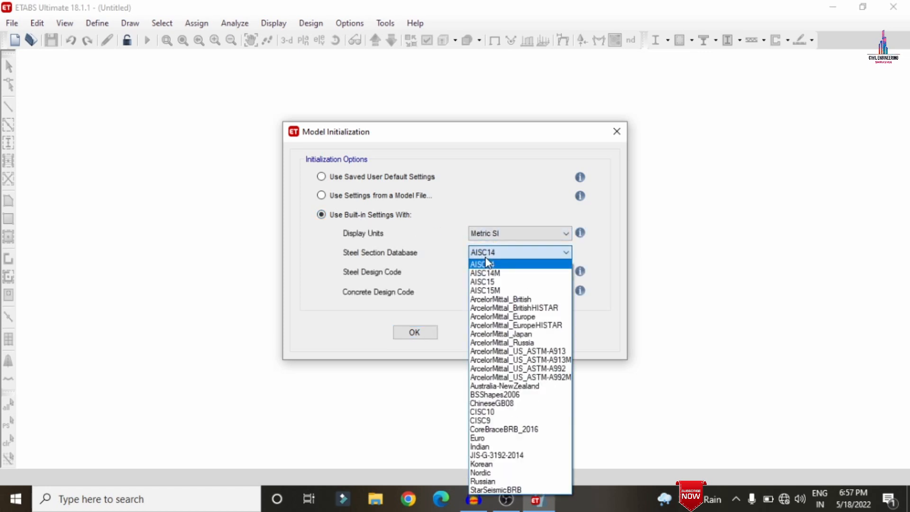
{"action": "key", "text": "i"}
{"action": "key", "text": "Return"}
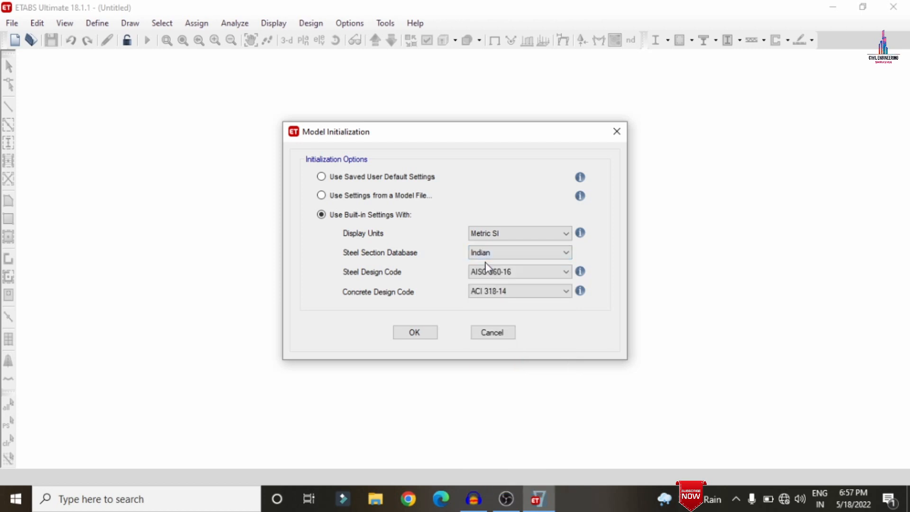
Set the steel design code to IS 800:2007 and the concrete design code to IS 456:2000, then confirm.
{"action": "left_click", "coordinate": [487, 271]}
{"action": "key", "text": "i"}
{"action": "key", "text": "Return"}
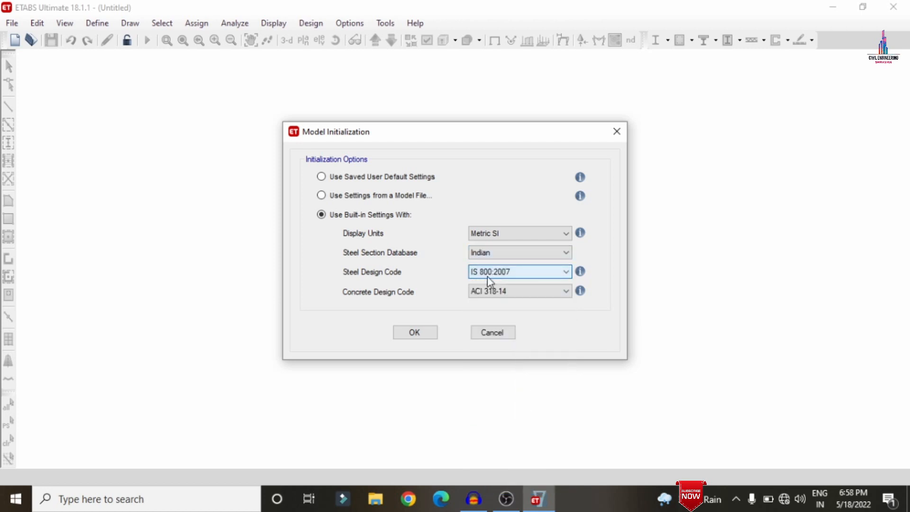
{"action": "left_click", "coordinate": [488, 290]}
{"action": "key", "text": "i"}
{"action": "key", "text": "Return"}
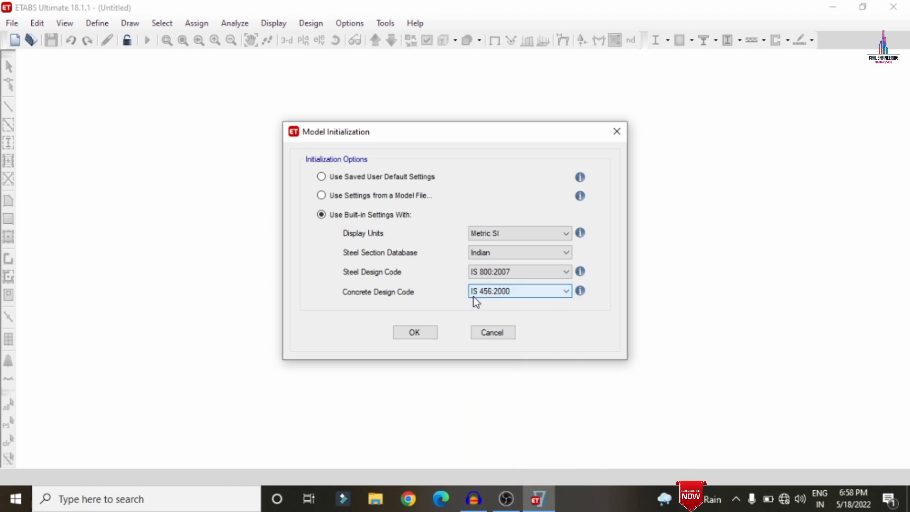
{"action": "left_click", "coordinate": [416, 333]}
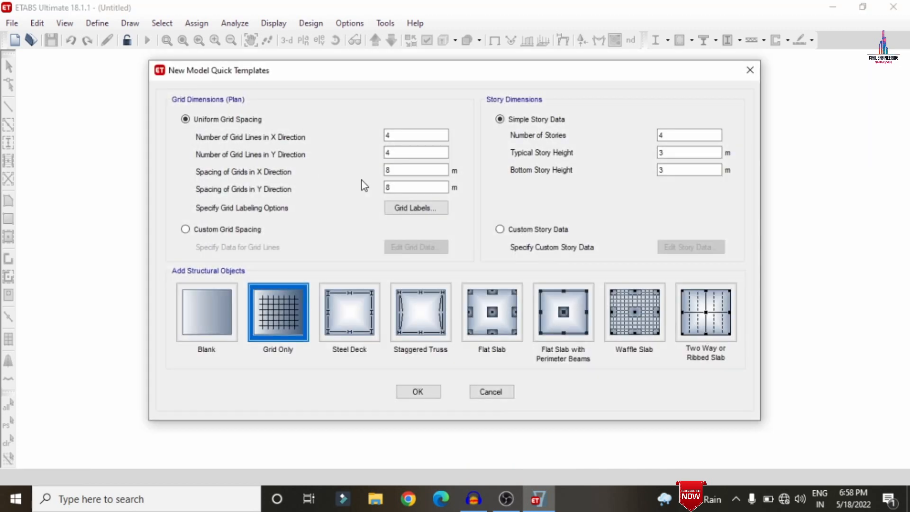
Set the grid to 7 lines in X and 5 lines in Y, with 3 m spacing in both directions.
{"action": "left_click", "coordinate": [391, 152]}
{"action": "left_click_drag", "start_coordinate": [400, 137], "coordinate": [354, 141]}
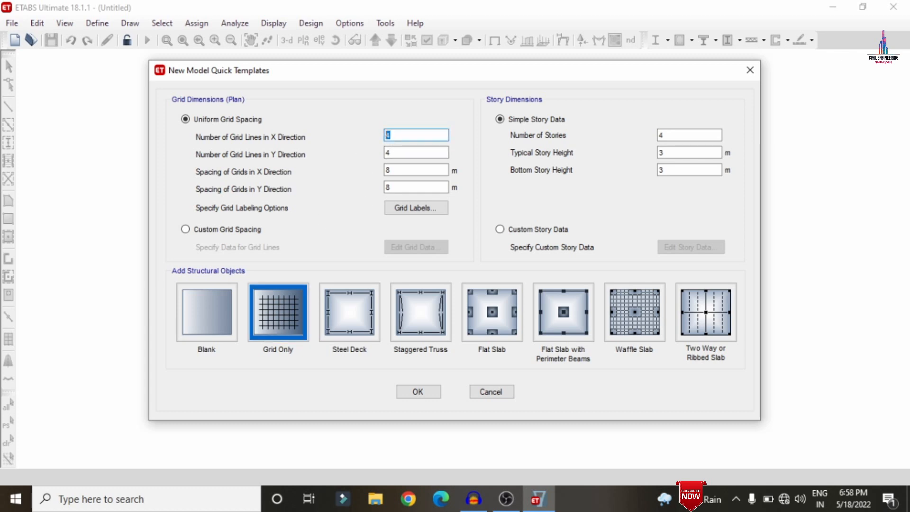
{"action": "type", "text": "7"}
{"action": "key", "text": "Tab"}
{"action": "type", "text": "5"}
{"action": "key", "text": "Tab"}
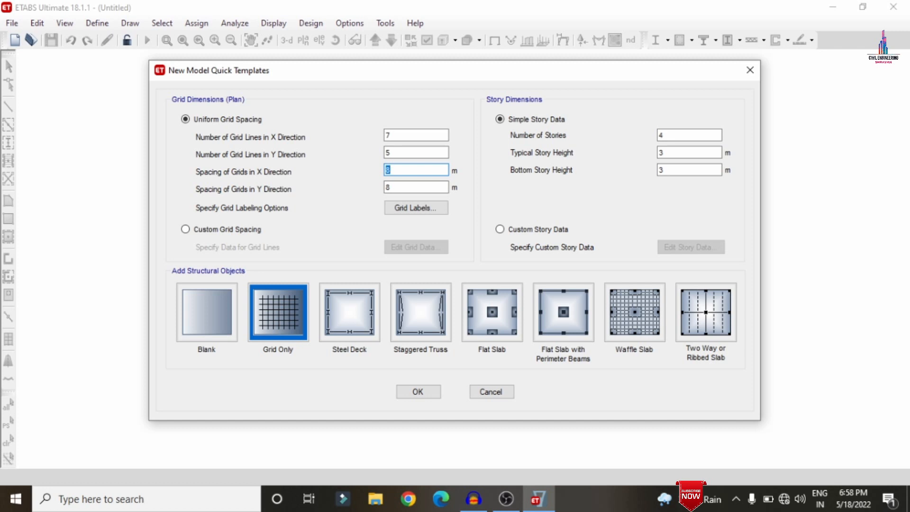
{"action": "type", "text": "3"}
{"action": "key", "text": "Tab"}
{"action": "type", "text": "3"}
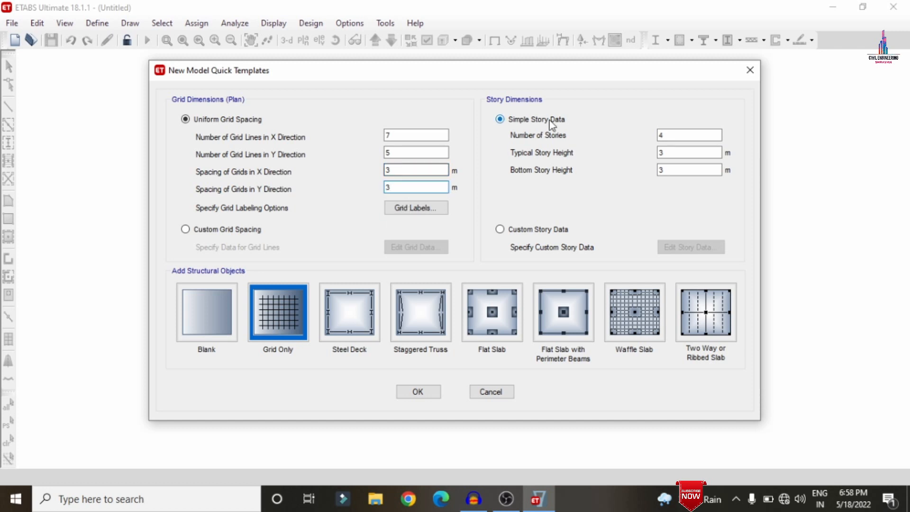
Set the number of stories to 8, choose the Grid Only template, and create the model.
{"action": "left_click_drag", "start_coordinate": [668, 134], "coordinate": [618, 132]}
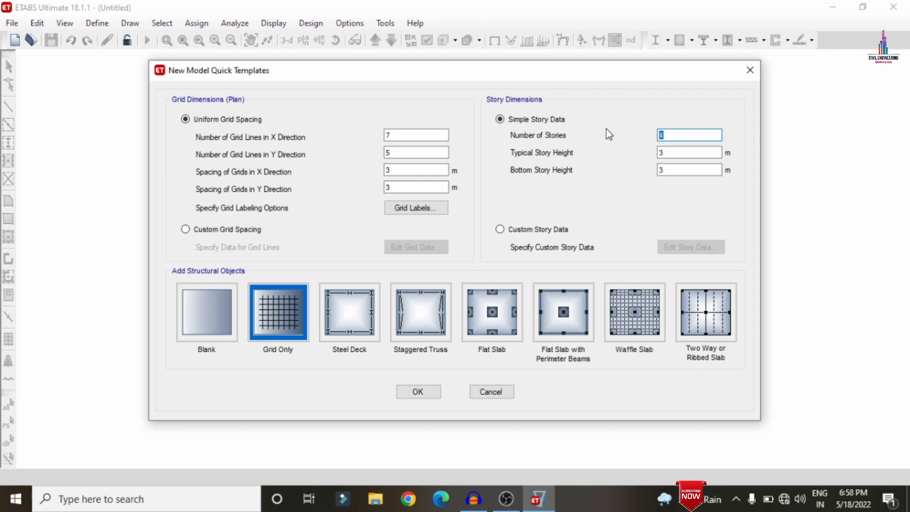
{"action": "type", "text": "8"}
{"action": "key", "text": "Tab"}
{"action": "key", "text": "Tab"}
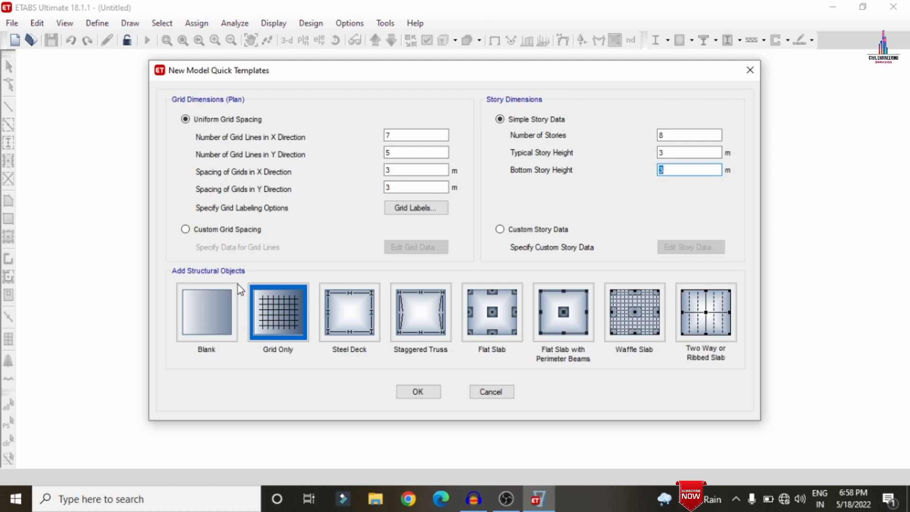
{"action": "left_click", "coordinate": [264, 307]}
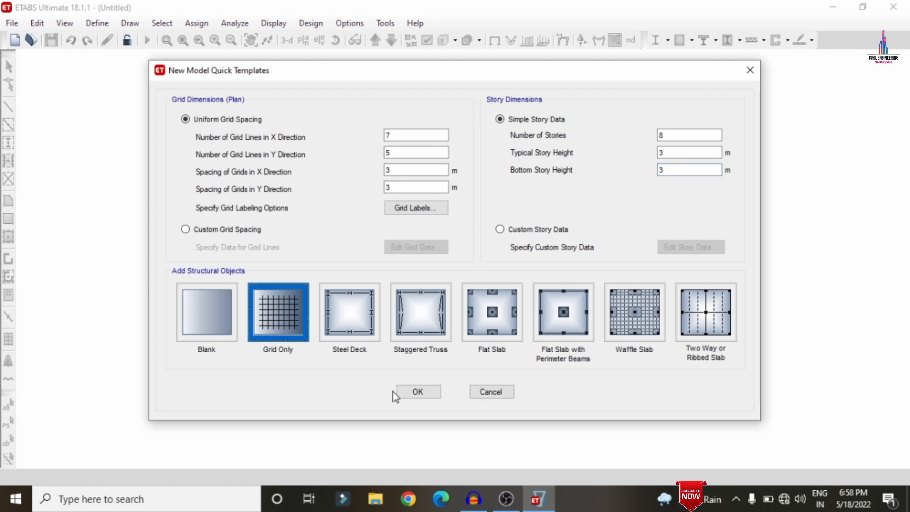
{"action": "left_click", "coordinate": [410, 393]}
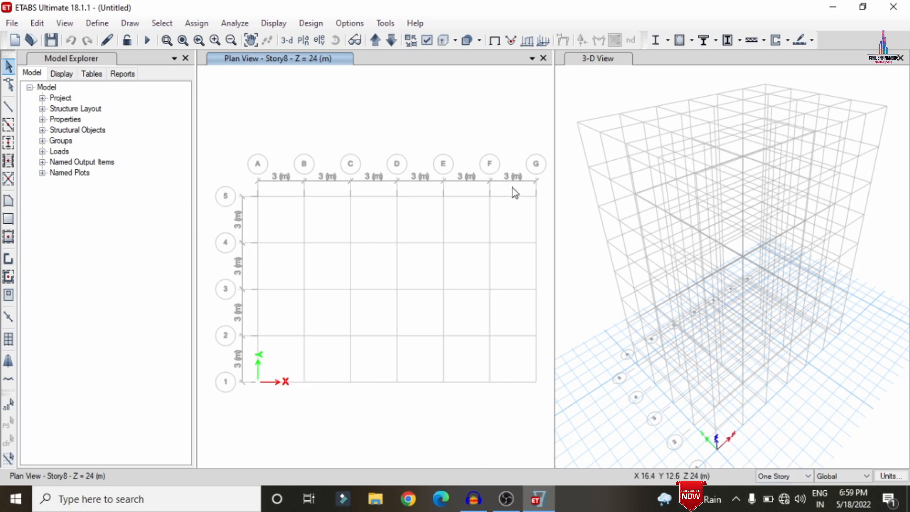
Open the material definitions and add an Indian-standard M30 concrete material.
{"action": "left_click", "coordinate": [96, 24]}
{"action": "left_click", "coordinate": [131, 39]}
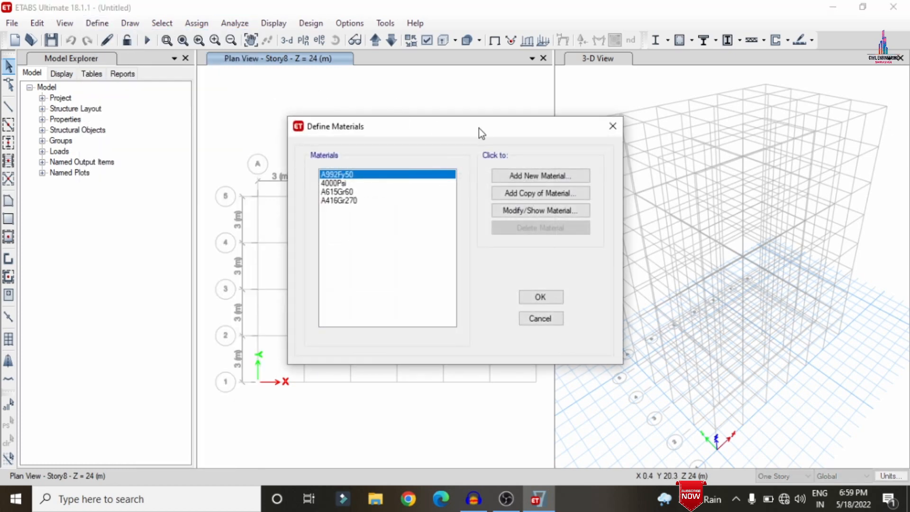
{"action": "left_click", "coordinate": [514, 175]}
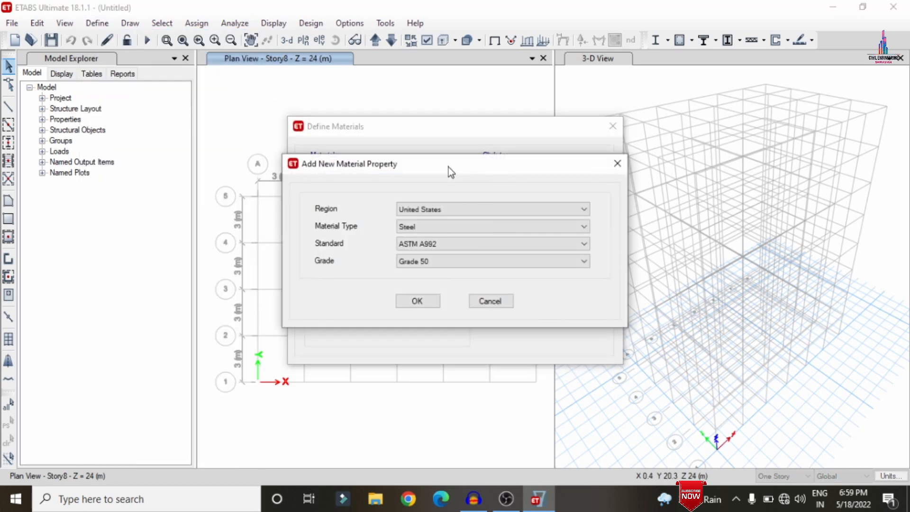
{"action": "left_click", "coordinate": [425, 209]}
{"action": "key", "text": "i"}
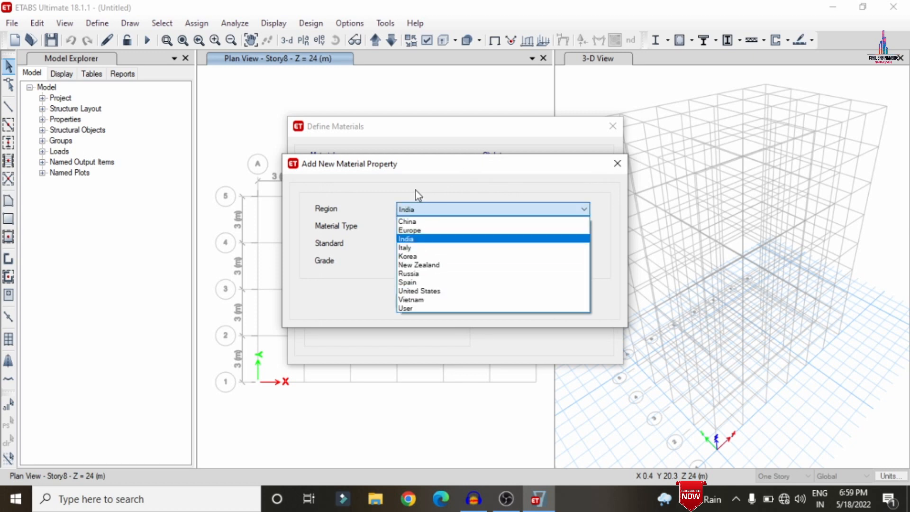
{"action": "key", "text": "Return"}
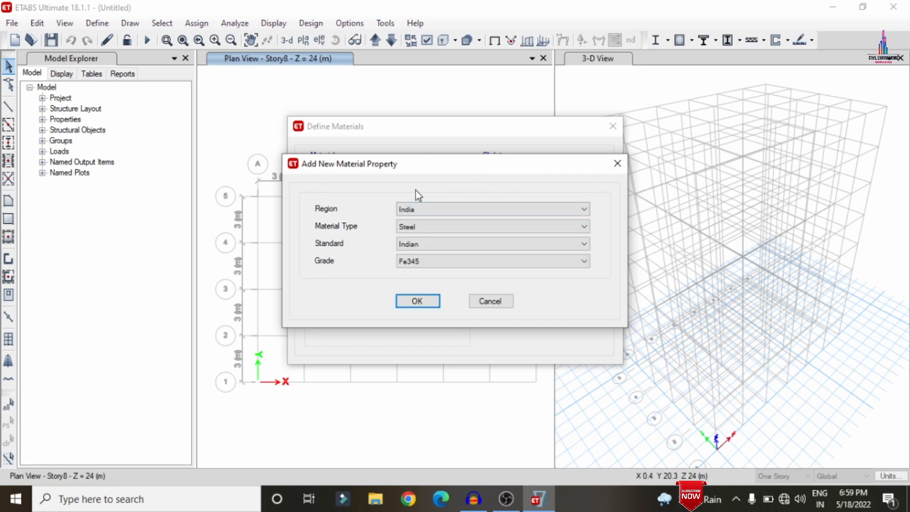
{"action": "left_click", "coordinate": [436, 228]}
{"action": "key", "text": "Down"}
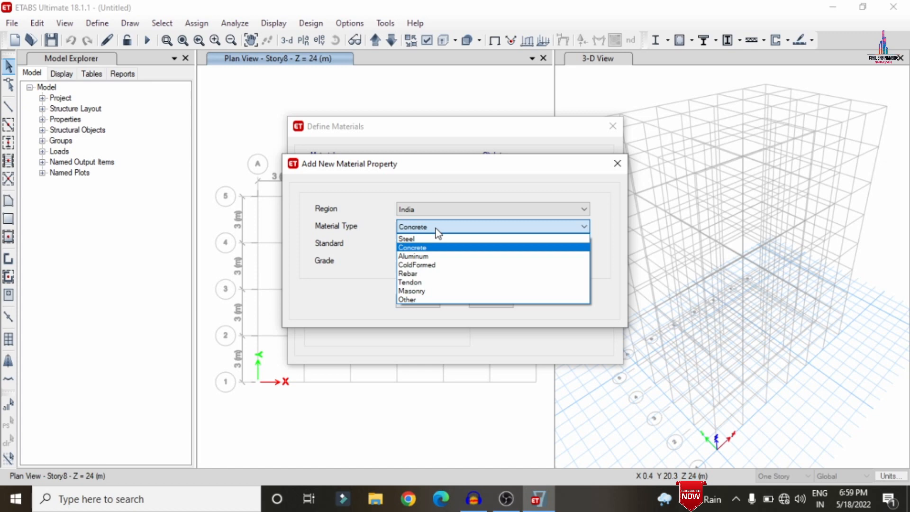
{"action": "key", "text": "Return"}
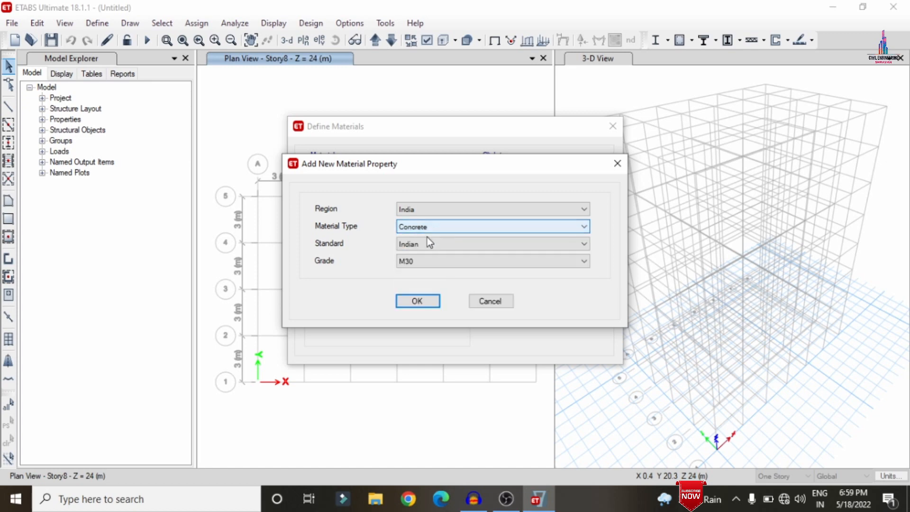
{"action": "left_click", "coordinate": [412, 307]}
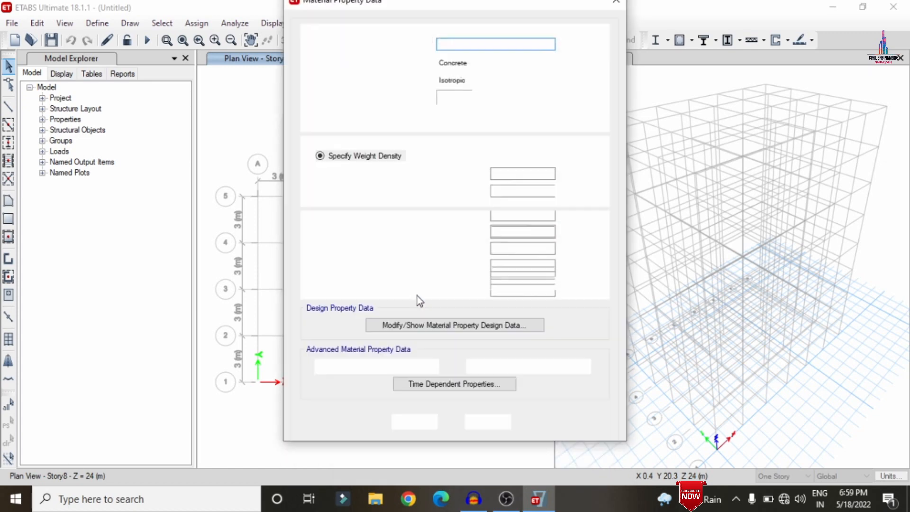
{"action": "left_click", "coordinate": [414, 421]}
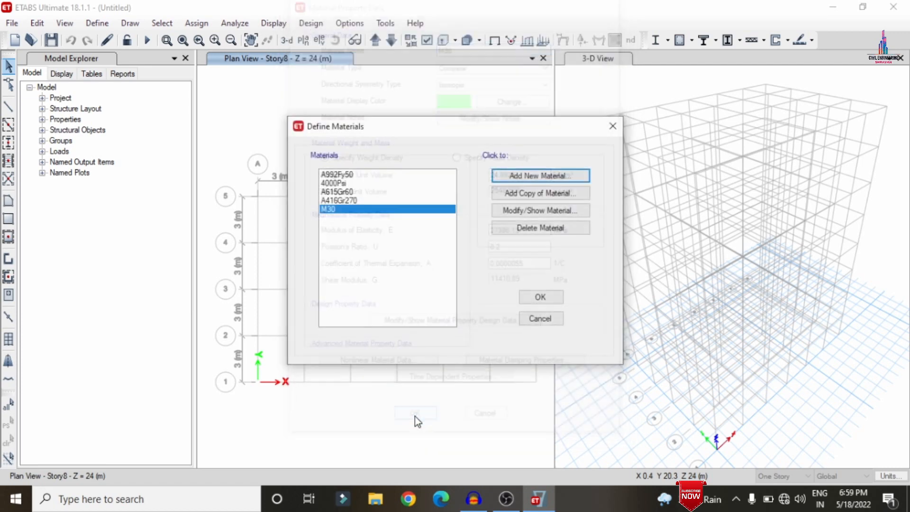
Add an Indian-standard rebar material of grade HYSD Grade 500.
{"action": "left_click", "coordinate": [513, 182]}
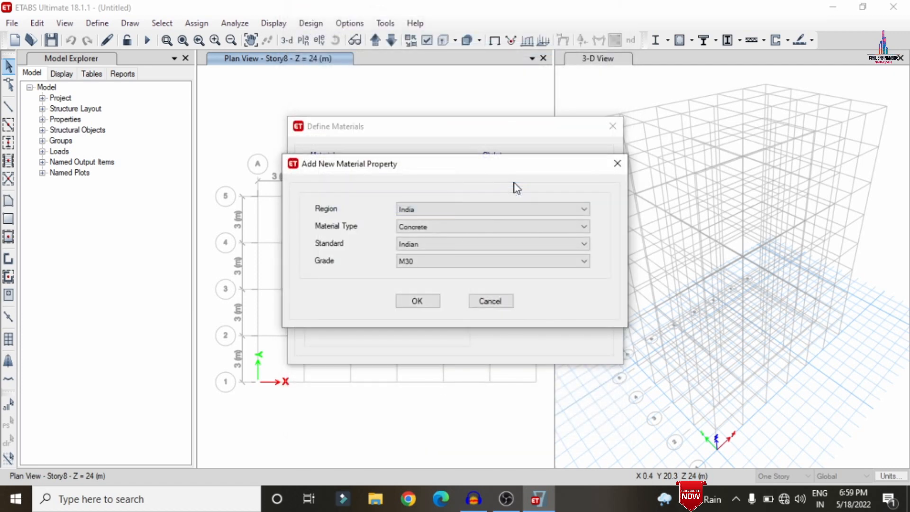
{"action": "left_click", "coordinate": [476, 229]}
{"action": "left_click", "coordinate": [447, 274]}
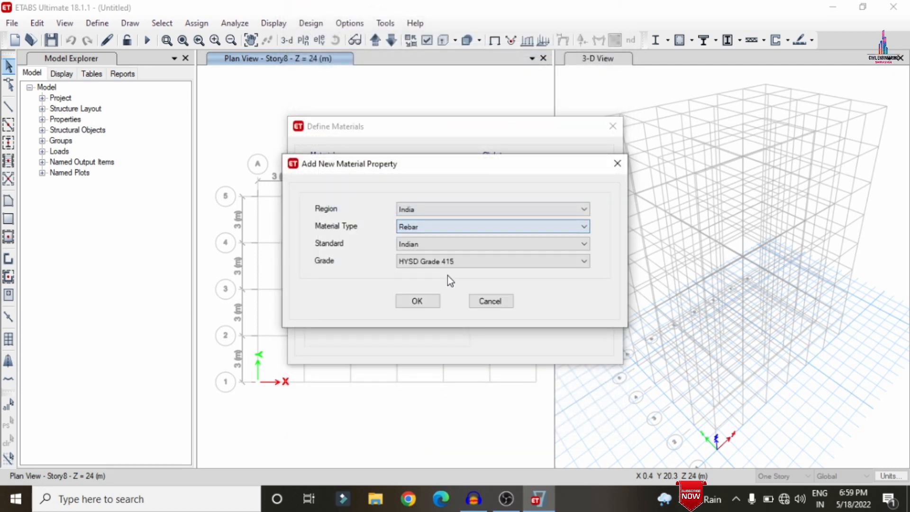
{"action": "left_click", "coordinate": [442, 247]}
{"action": "left_click", "coordinate": [441, 247]}
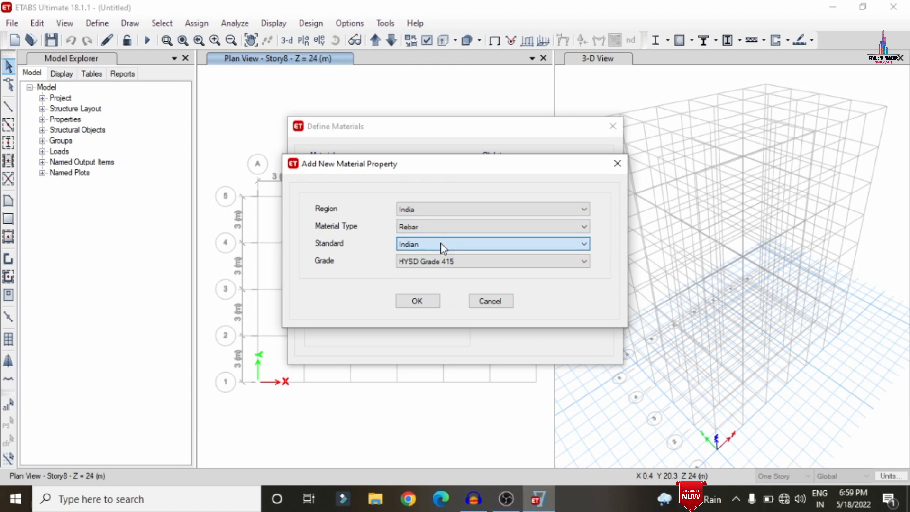
{"action": "left_click", "coordinate": [430, 261]}
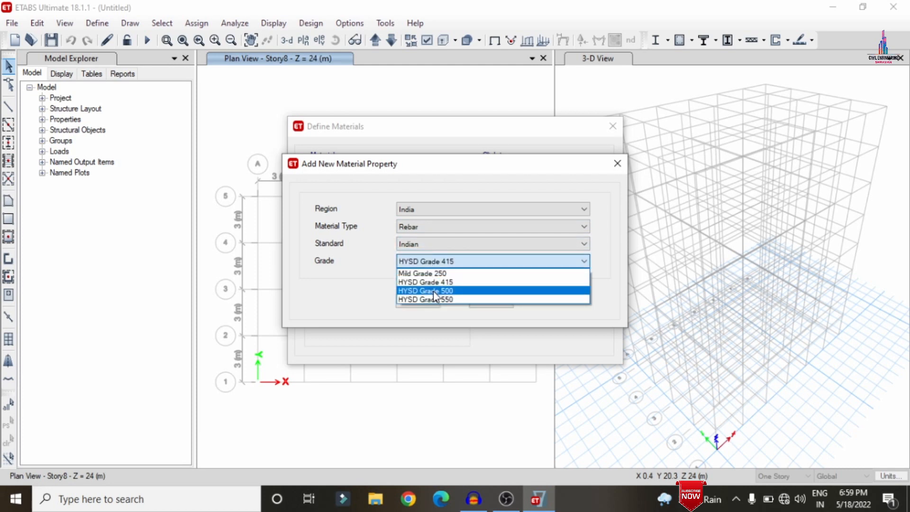
{"action": "left_click", "coordinate": [433, 291]}
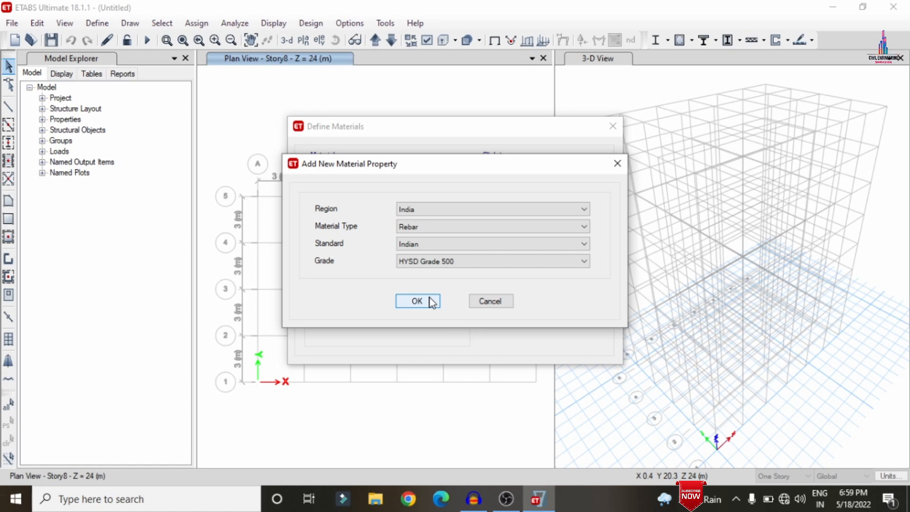
{"action": "left_click", "coordinate": [432, 302]}
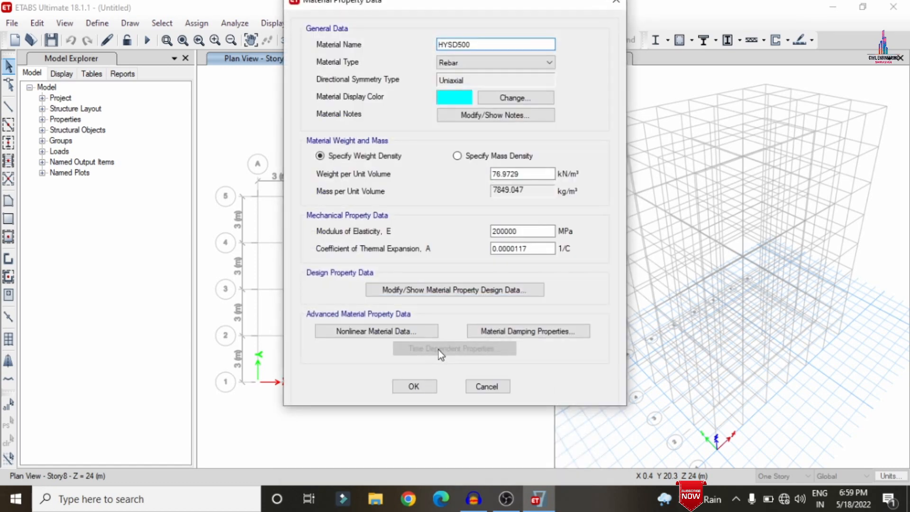
{"action": "left_click", "coordinate": [410, 387]}
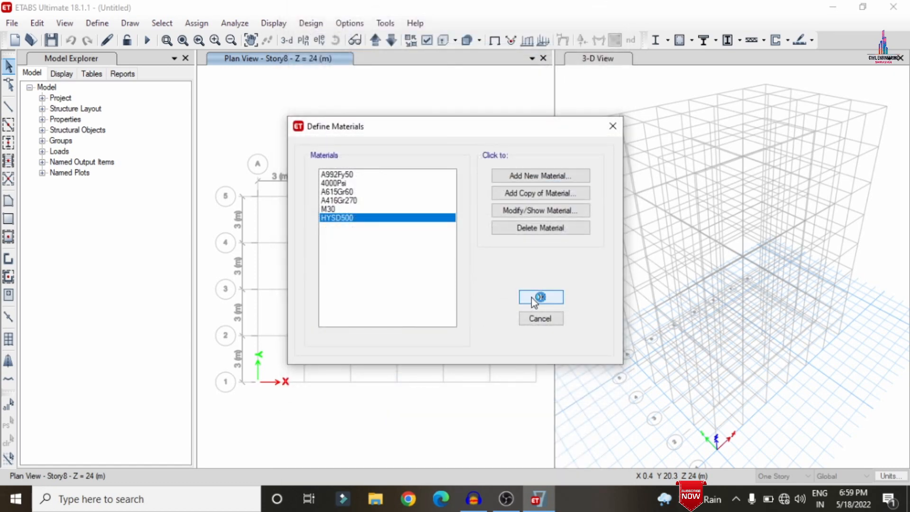
Close the material definitions, open the frame sections, and delete all default frame section properties except ISLB600.
{"action": "key", "text": "Return"}
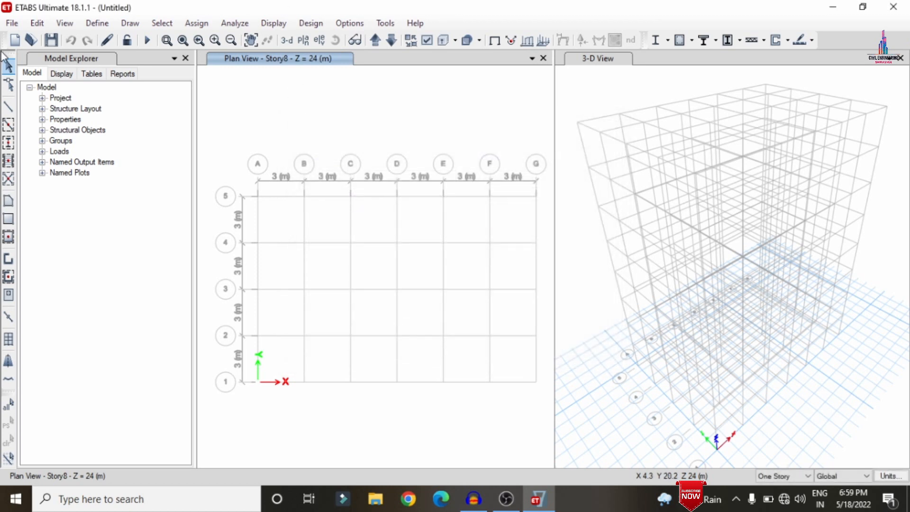
{"action": "left_click", "coordinate": [98, 23]}
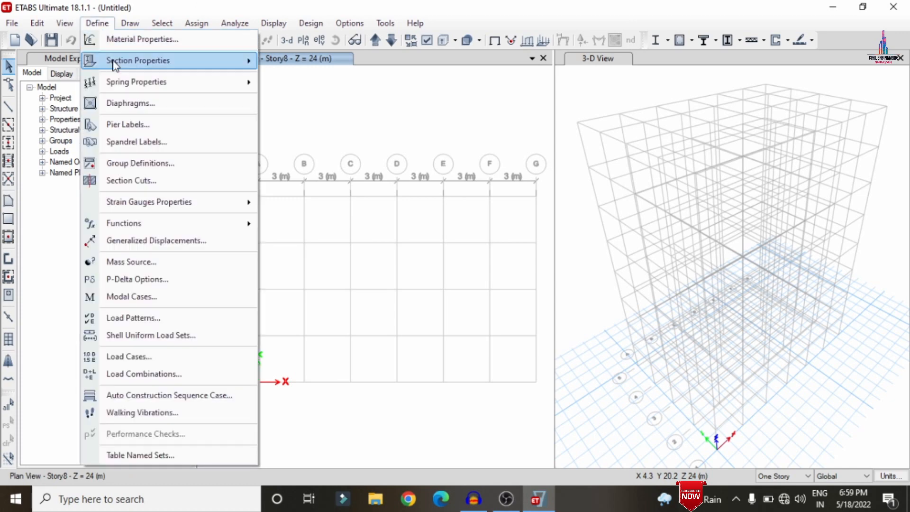
{"action": "mouse_move", "coordinate": [116, 60]}
{"action": "left_click", "coordinate": [285, 66]}
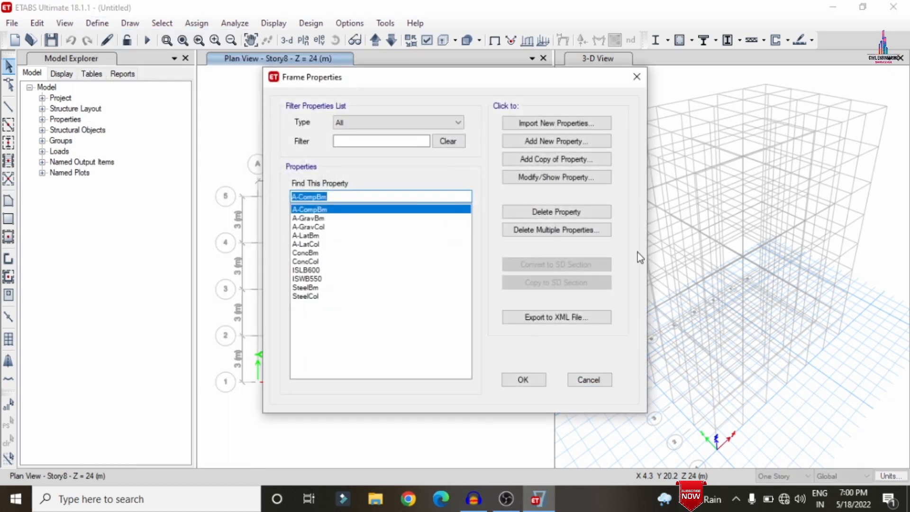
{"action": "left_click", "coordinate": [572, 232]}
{"action": "left_click_drag", "start_coordinate": [433, 189], "coordinate": [445, 278]}
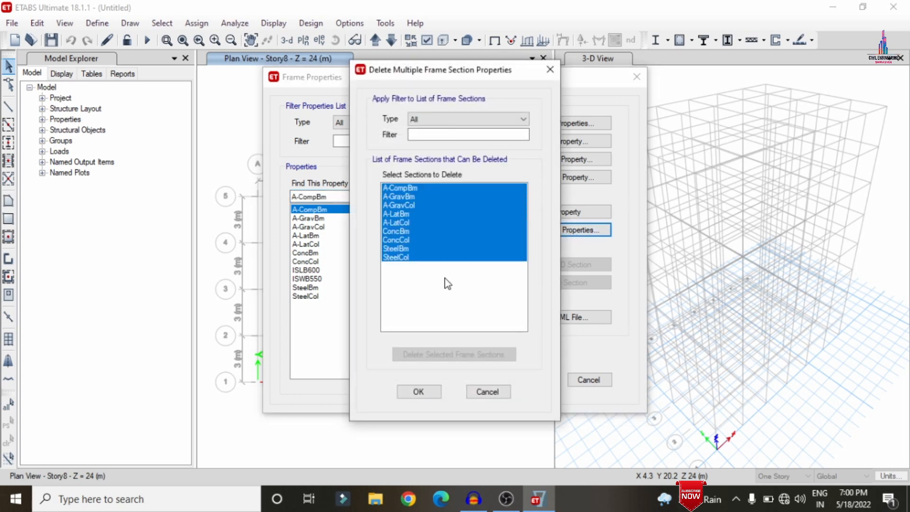
{"action": "left_click", "coordinate": [469, 354]}
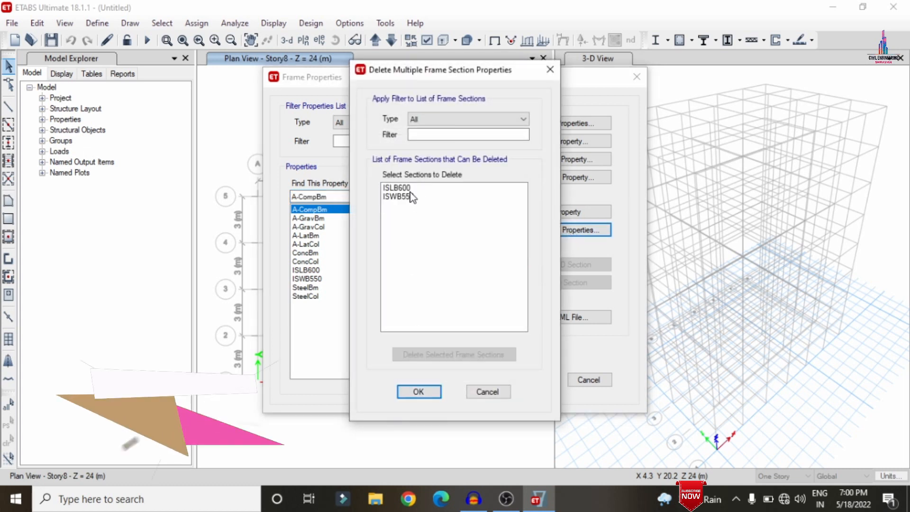
{"action": "left_click_drag", "start_coordinate": [408, 188], "coordinate": [414, 199]}
{"action": "left_click", "coordinate": [451, 354]}
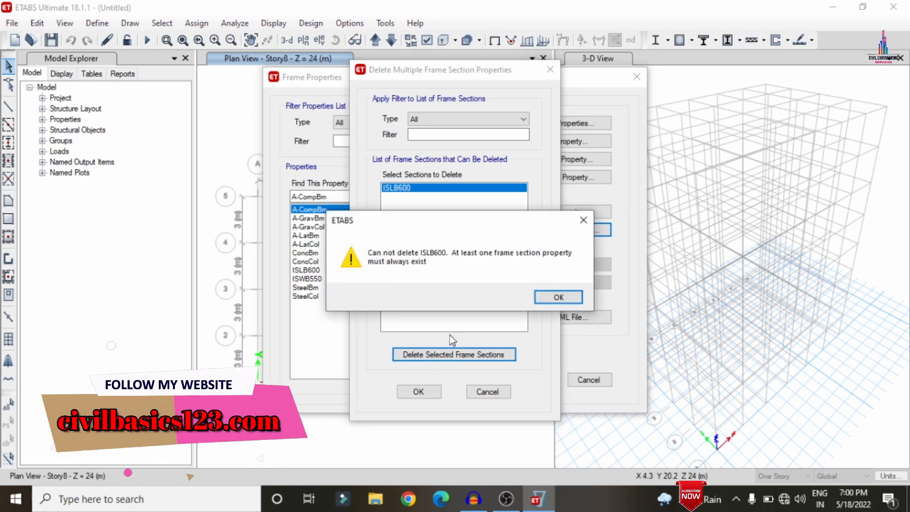
{"action": "left_click", "coordinate": [553, 297]}
{"action": "left_click", "coordinate": [408, 391]}
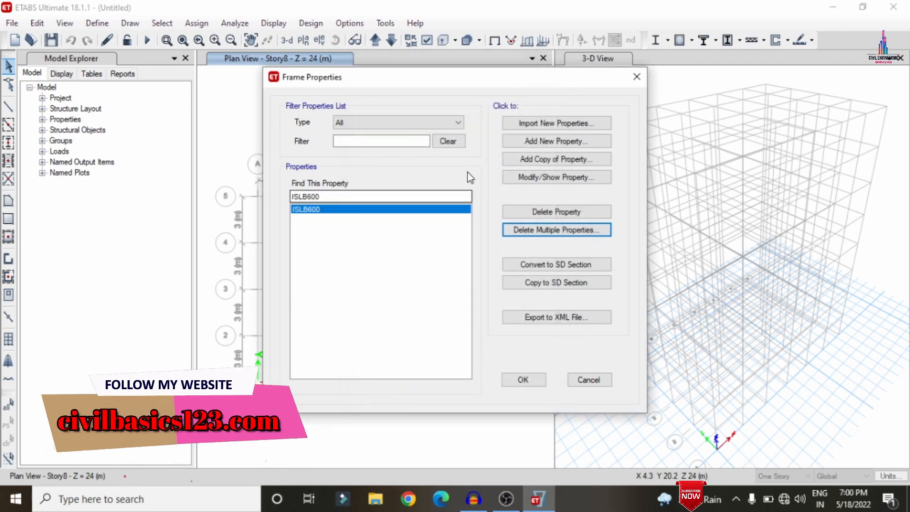
Add a concrete rectangular frame section named B0.46X0.23 in M30, 460 mm deep and 230 mm wide.
{"action": "left_click", "coordinate": [535, 146]}
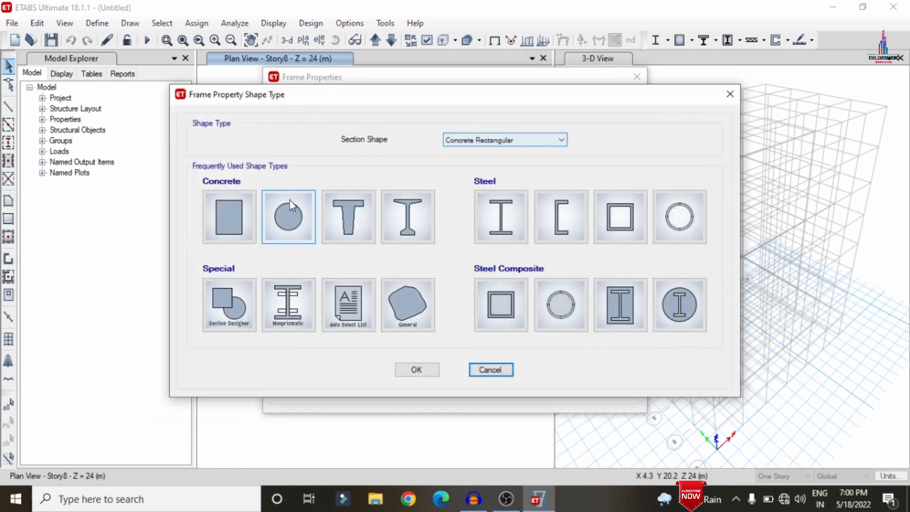
{"action": "left_click", "coordinate": [246, 230]}
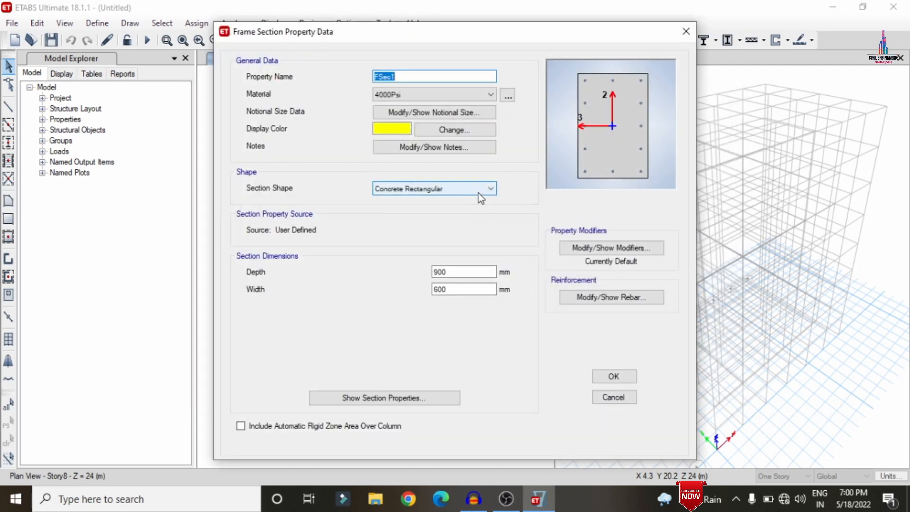
{"action": "type", "text": "B0.46X0.23"}
{"action": "left_click", "coordinate": [470, 94]}
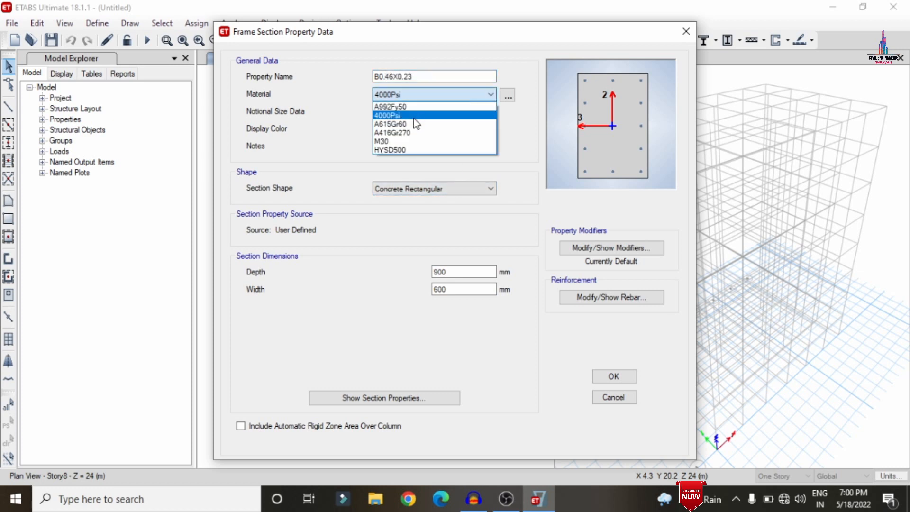
{"action": "left_click", "coordinate": [393, 141]}
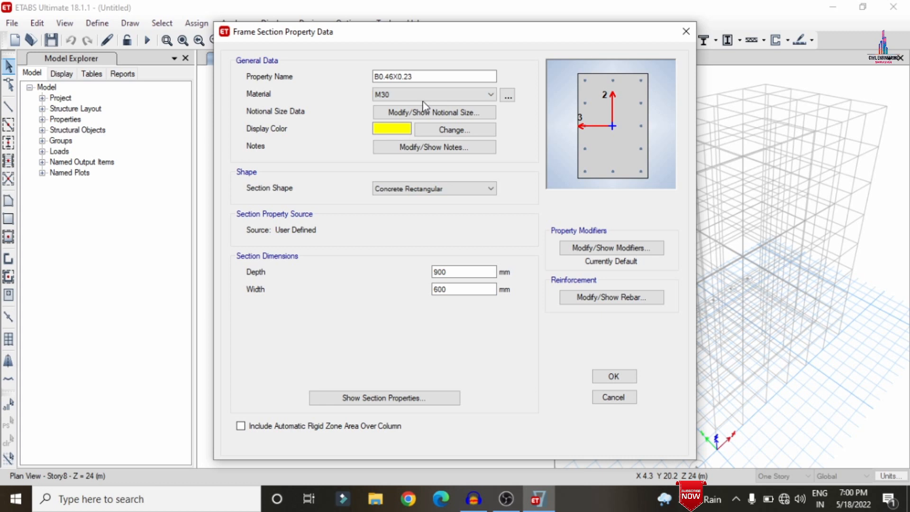
{"action": "double_click", "coordinate": [438, 274]}
{"action": "type", "text": "460"}
{"action": "key", "text": "Tab"}
{"action": "type", "text": "230"}
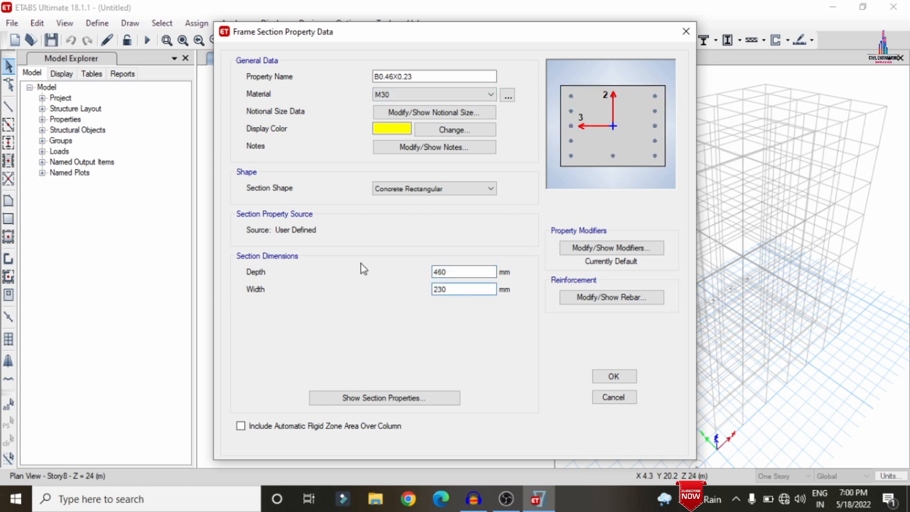
Set the beam reinforcement to M3 design with HYSD500 longitudinal and tie bars and 45 mm top and bottom cover, then save the section.
{"action": "left_click", "coordinate": [582, 296]}
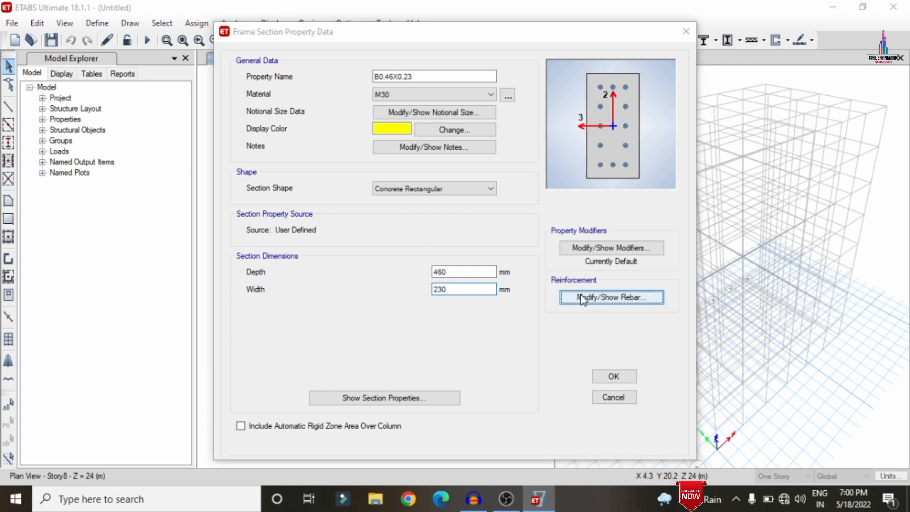
{"action": "left_click", "coordinate": [347, 108]}
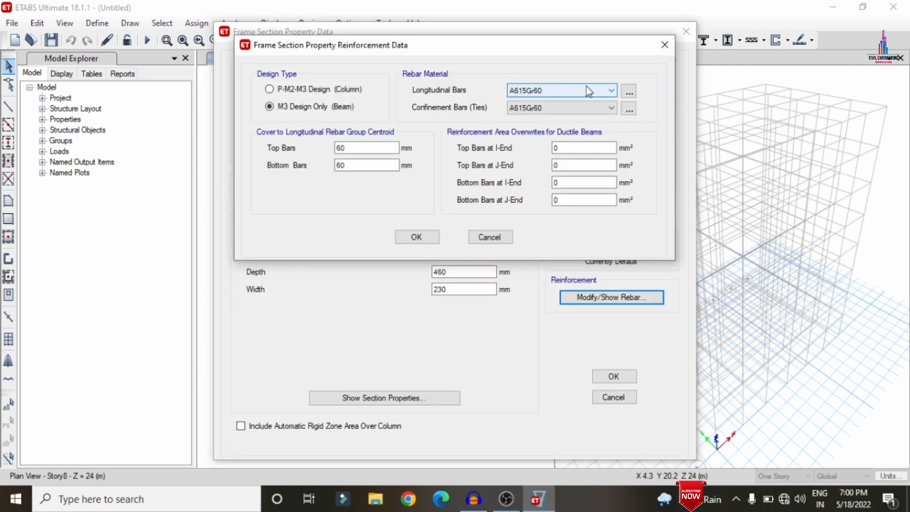
{"action": "left_click", "coordinate": [579, 88]}
{"action": "left_click", "coordinate": [562, 111]}
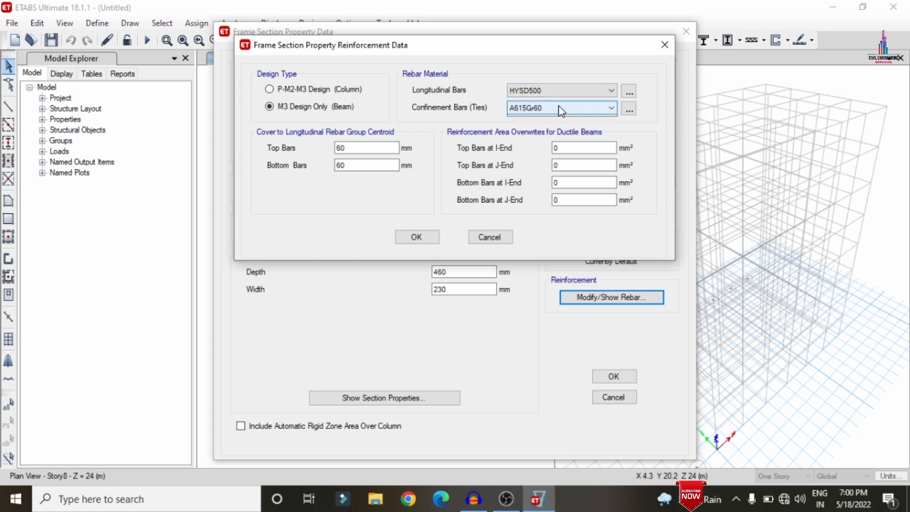
{"action": "left_click", "coordinate": [560, 108]}
{"action": "left_click", "coordinate": [541, 128]}
{"action": "double_click", "coordinate": [366, 147]}
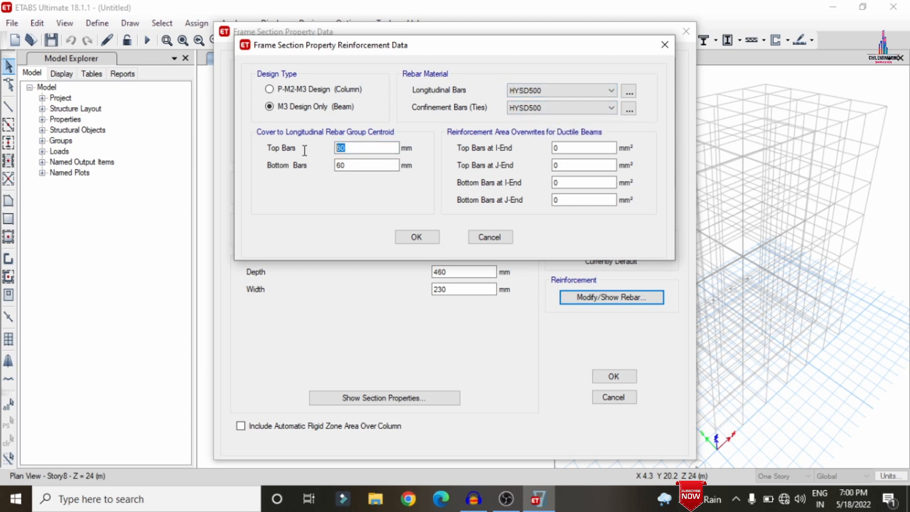
{"action": "type", "text": "45"}
{"action": "key", "text": "Tab"}
{"action": "type", "text": "45"}
{"action": "left_click", "coordinate": [416, 237]}
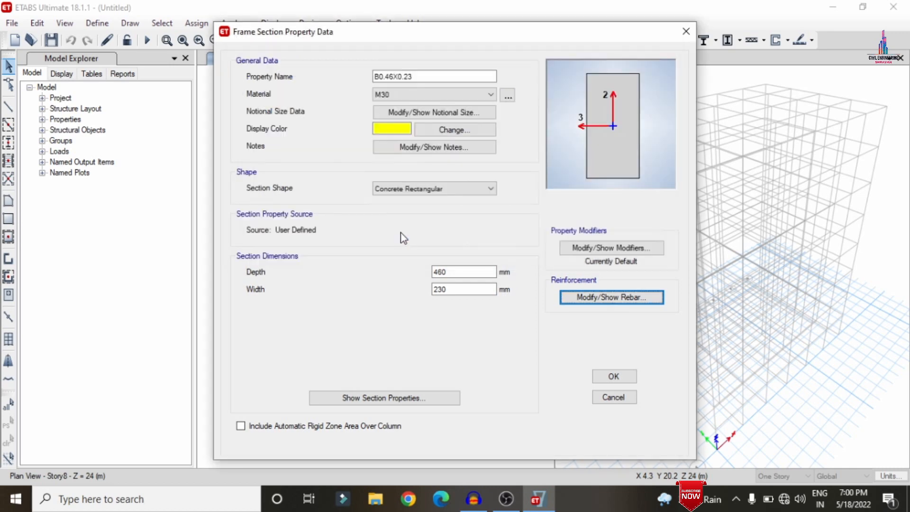
{"action": "left_click", "coordinate": [614, 374]}
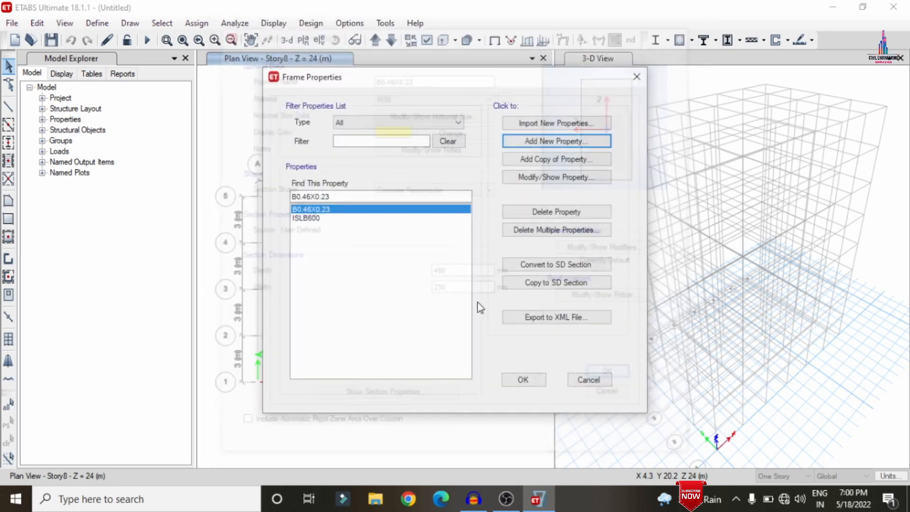
Delete the ISLB600 frame section property.
{"action": "left_click", "coordinate": [317, 218]}
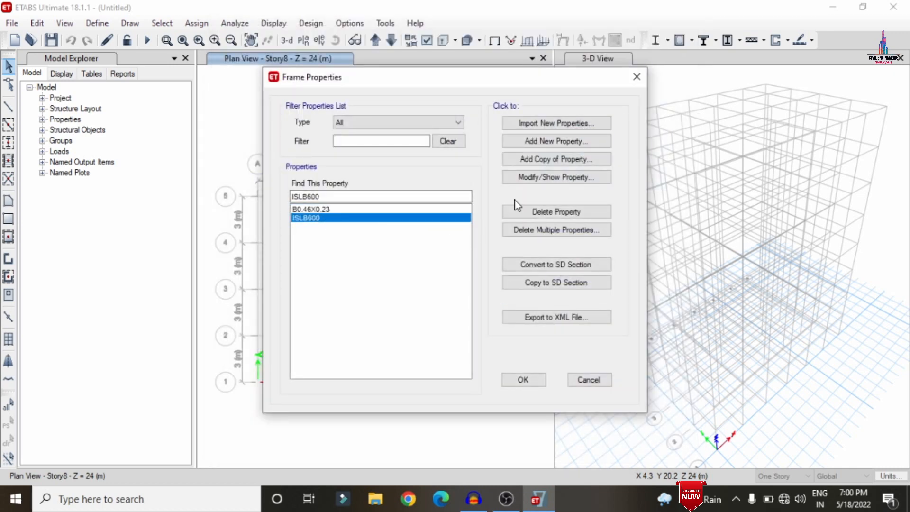
{"action": "left_click", "coordinate": [549, 211]}
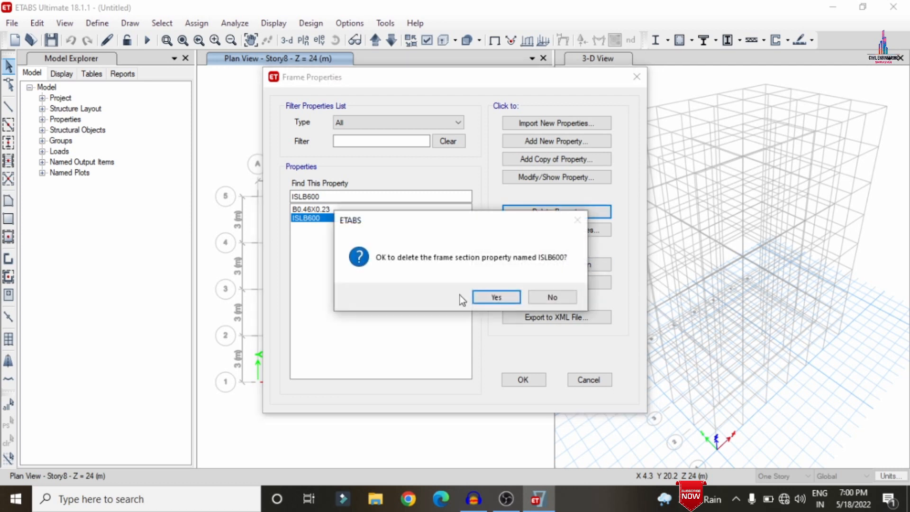
{"action": "left_click", "coordinate": [501, 298]}
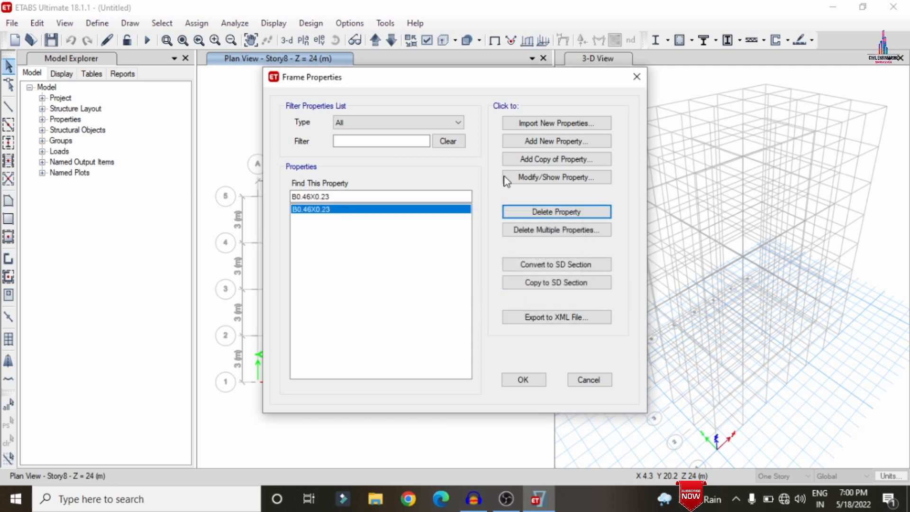
Add a circular concrete frame section named C0.46 in M30 with a 460 mm diameter.
{"action": "left_click", "coordinate": [516, 142]}
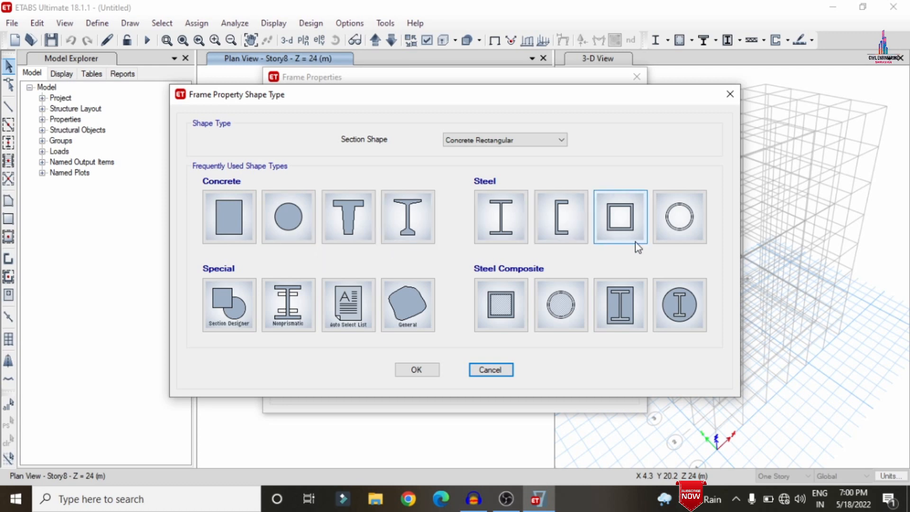
{"action": "left_click", "coordinate": [291, 212]}
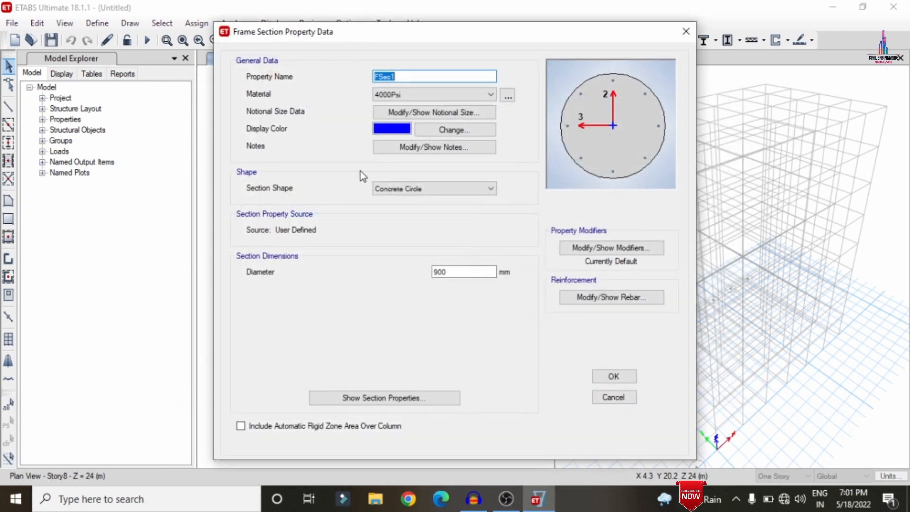
{"action": "type", "text": "C0.46"}
{"action": "left_click", "coordinate": [380, 96]}
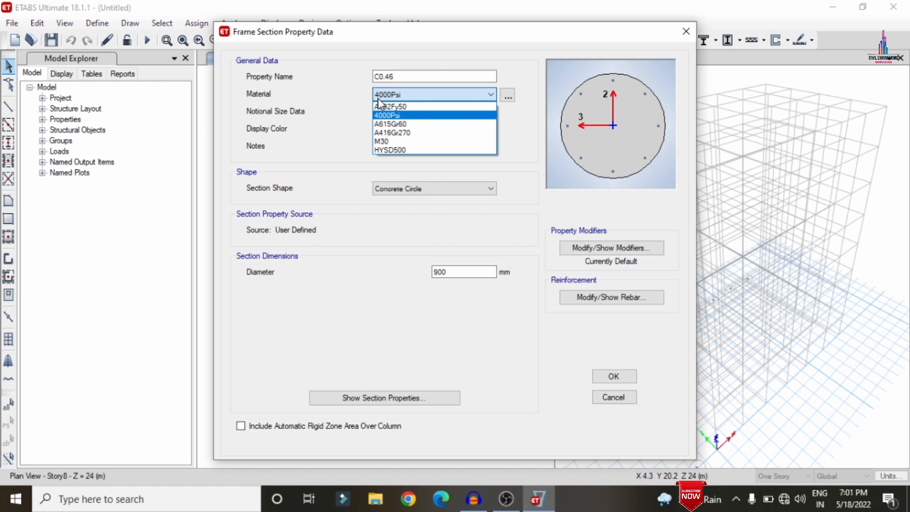
{"action": "left_click", "coordinate": [382, 141]}
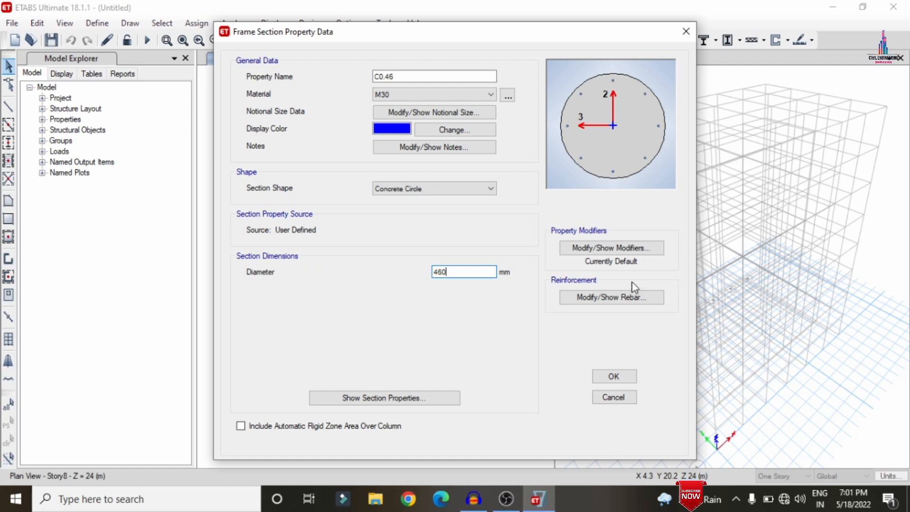
Set the column reinforcement to HYSD500 longitudinal and confinement bars, then save the section and close the frame properties.
{"action": "left_click", "coordinate": [618, 292]}
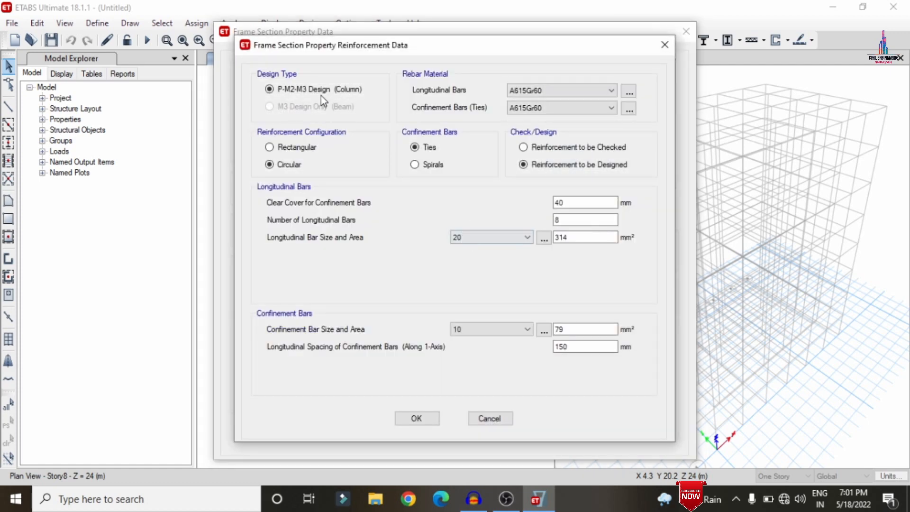
{"action": "left_click", "coordinate": [520, 93]}
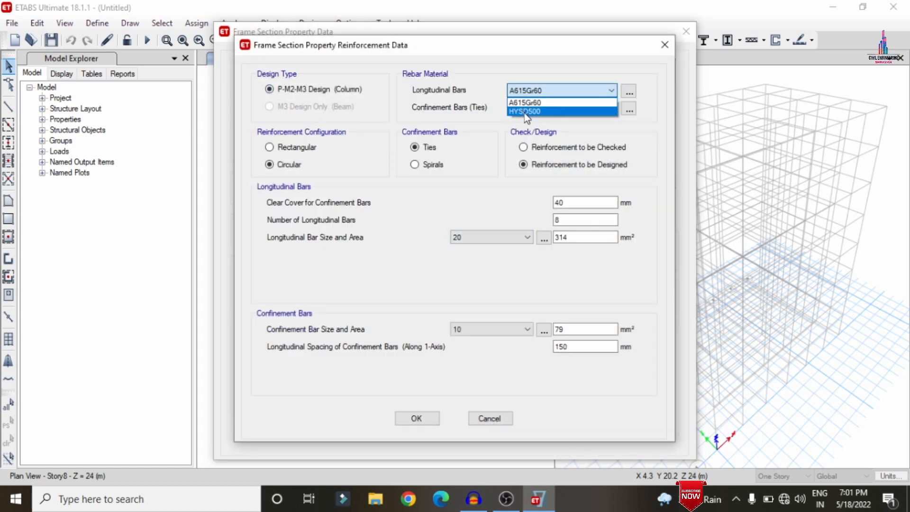
{"action": "left_click", "coordinate": [524, 113]}
{"action": "left_click", "coordinate": [524, 111]}
{"action": "left_click", "coordinate": [523, 129]}
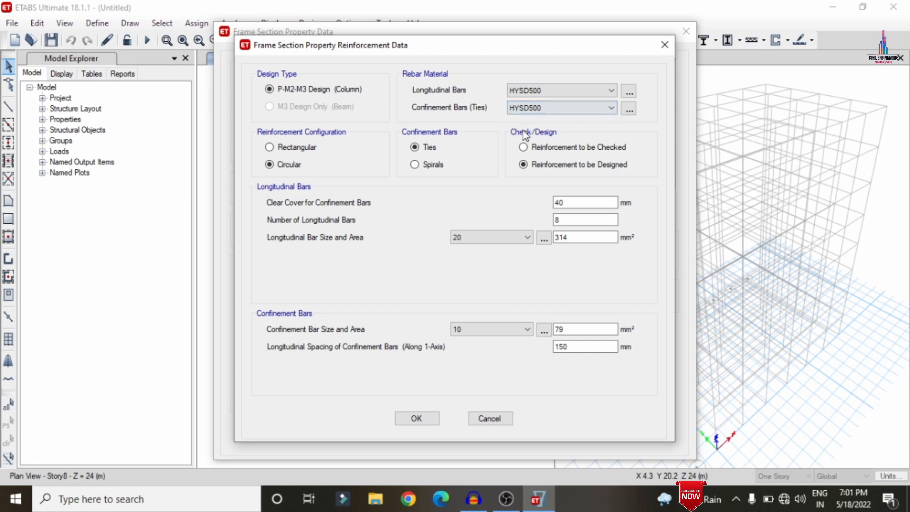
{"action": "double_click", "coordinate": [602, 201]}
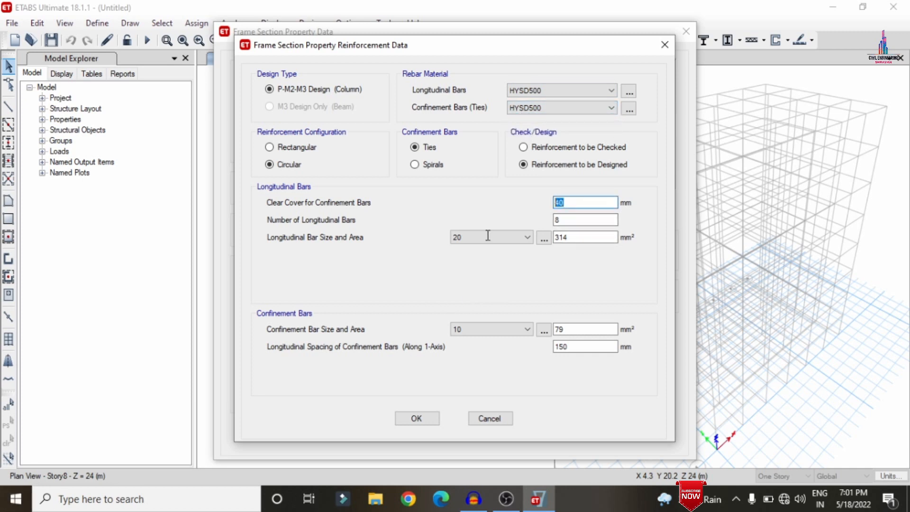
{"action": "left_click", "coordinate": [566, 220]}
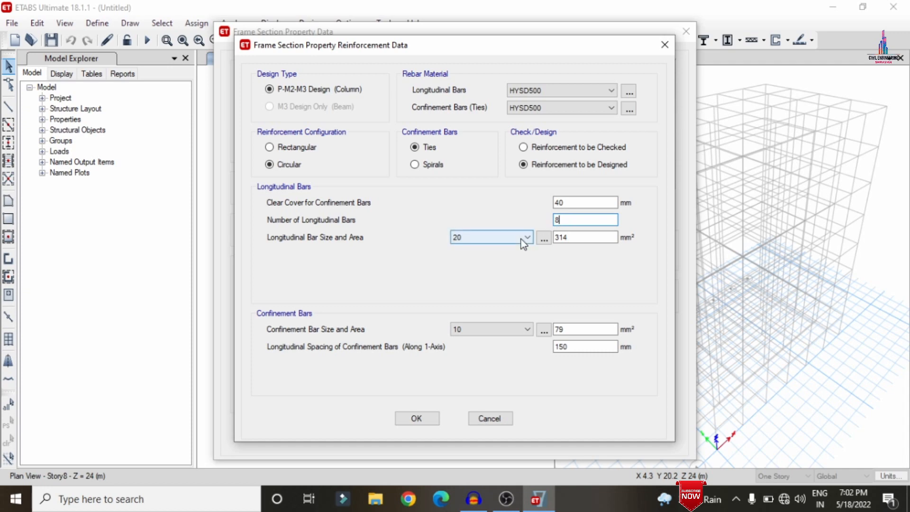
{"action": "left_click", "coordinate": [418, 419]}
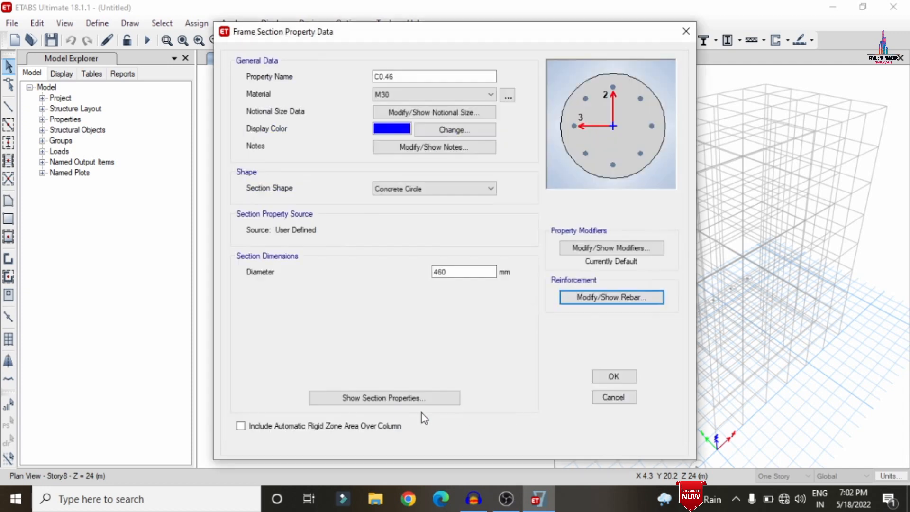
{"action": "left_click", "coordinate": [626, 372]}
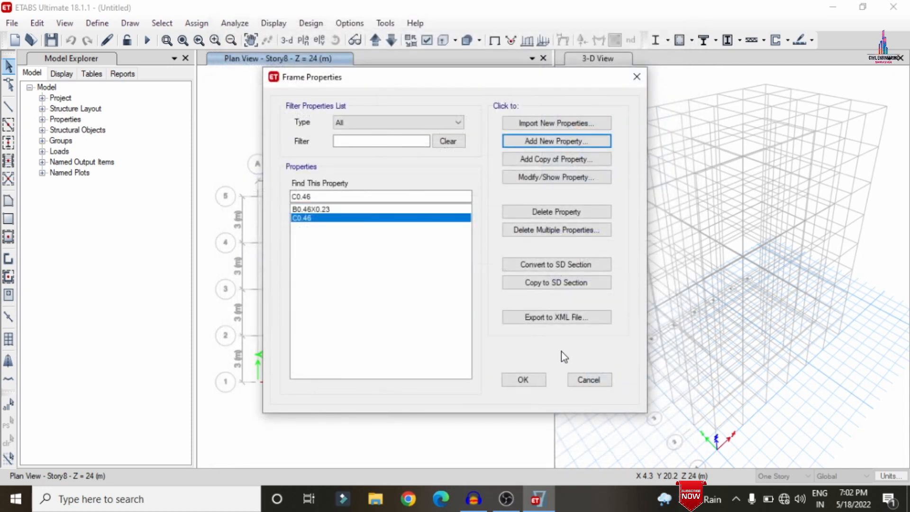
{"action": "left_click", "coordinate": [522, 385]}
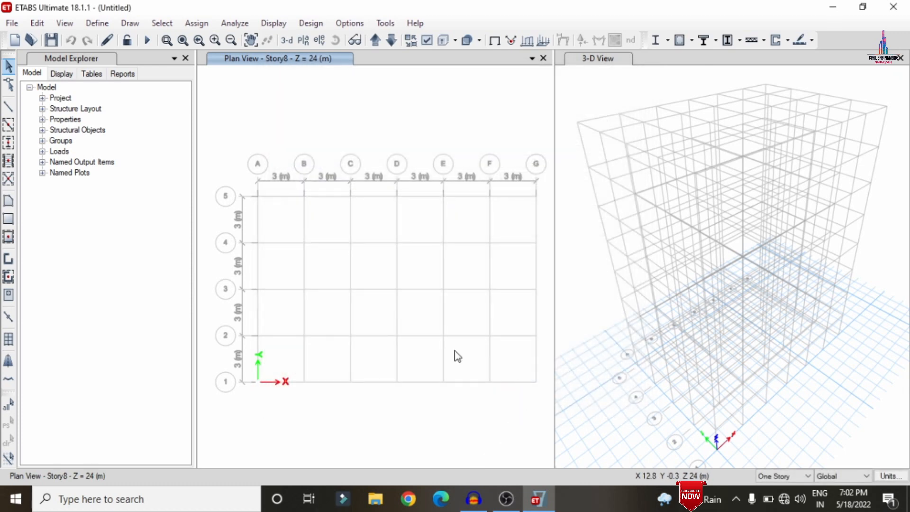
Delete the Plank1 slab section property.
{"action": "left_click", "coordinate": [98, 23]}
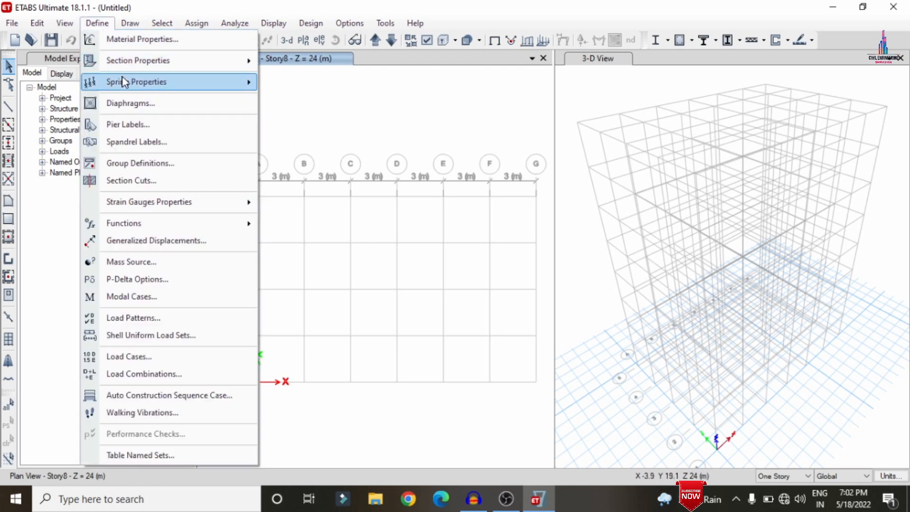
{"action": "mouse_move", "coordinate": [133, 61]}
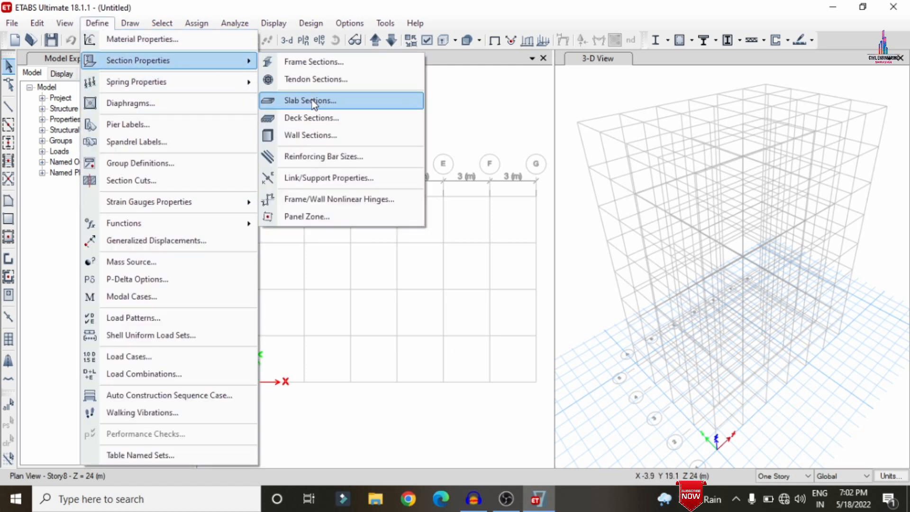
{"action": "left_click", "coordinate": [311, 101]}
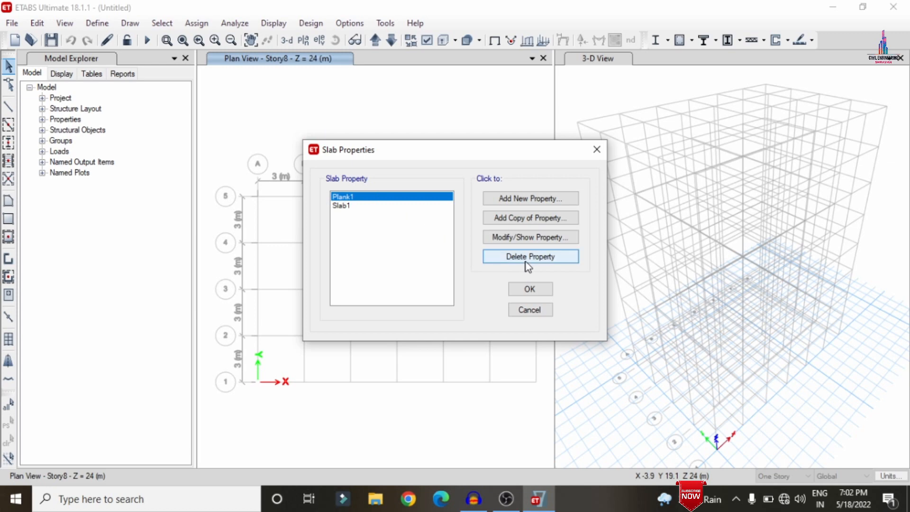
{"action": "left_click", "coordinate": [529, 257]}
{"action": "left_click", "coordinate": [466, 300]}
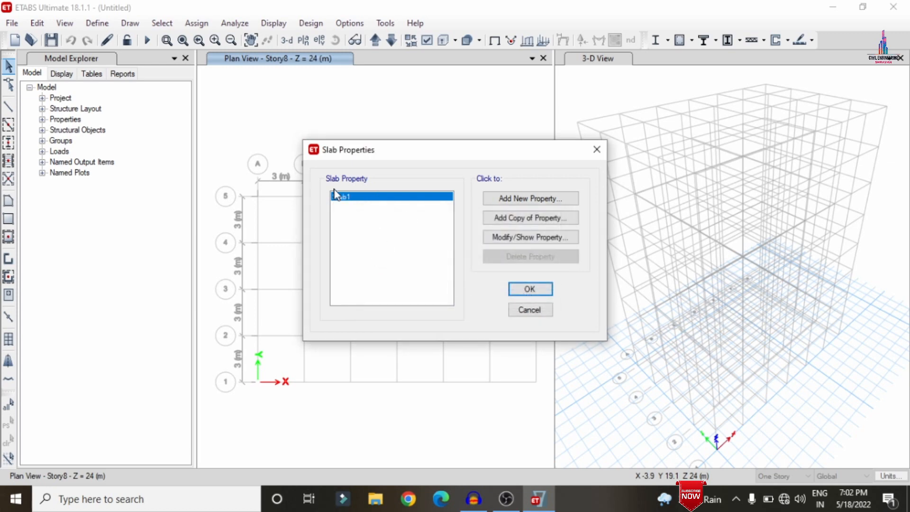
Modify Slab1 to name it S150 with M30 material and 150 mm thickness, then close slab properties.
{"action": "left_click", "coordinate": [491, 238]}
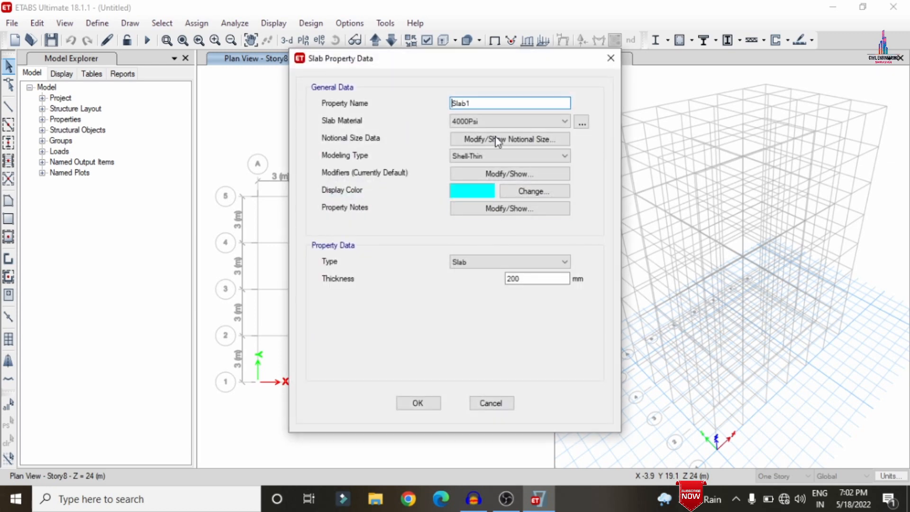
{"action": "left_click_drag", "start_coordinate": [479, 102], "coordinate": [388, 116]}
{"action": "type", "text": "S150"}
{"action": "left_click", "coordinate": [468, 122]}
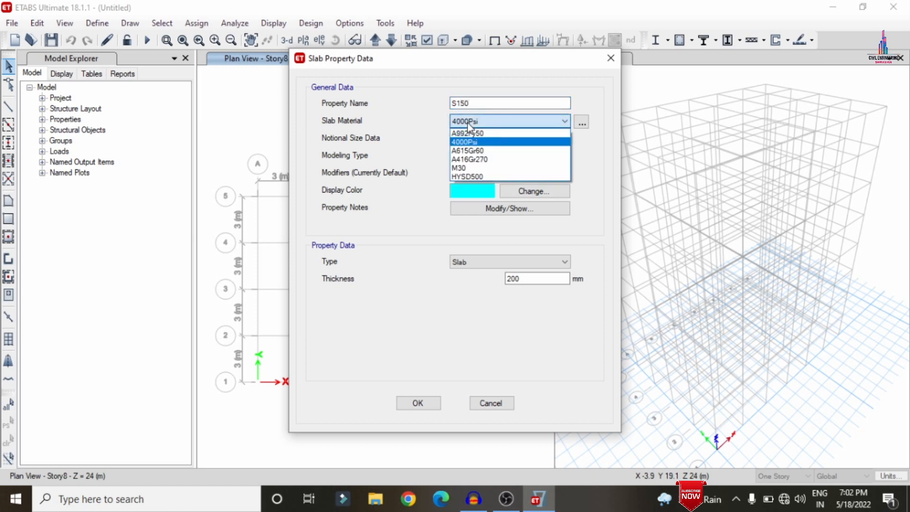
{"action": "left_click", "coordinate": [469, 167]}
{"action": "double_click", "coordinate": [514, 280]}
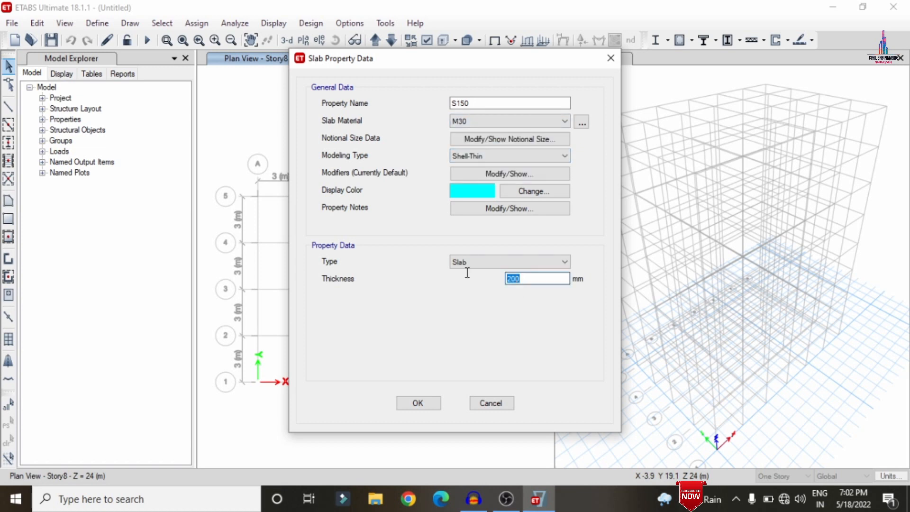
{"action": "type", "text": "150"}
{"action": "left_click", "coordinate": [426, 399]}
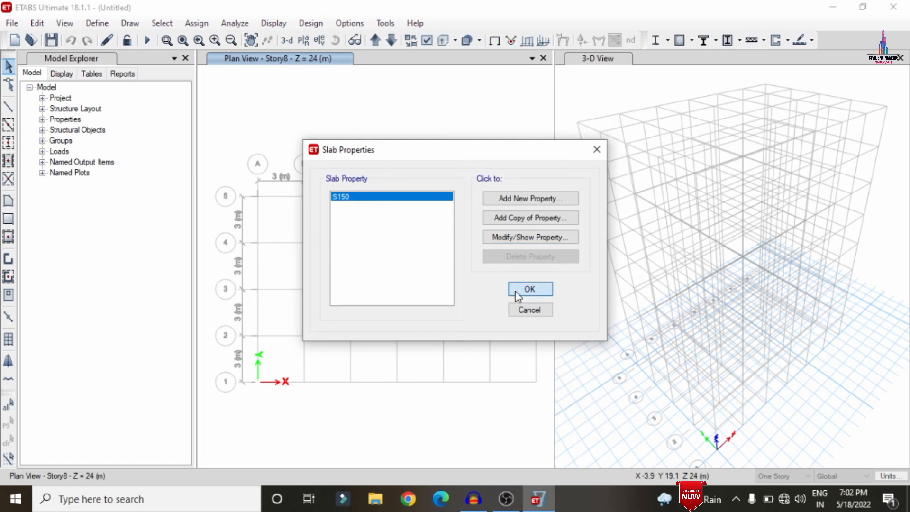
{"action": "left_click", "coordinate": [529, 289]}
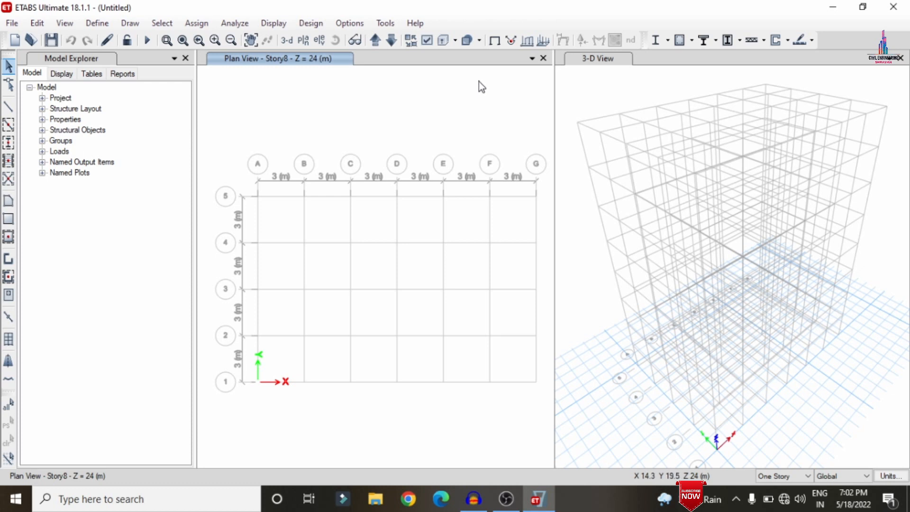
Switch to All Stories and quick-draw B0.46X0.23 beams along every grid line of the plan.
{"action": "left_click", "coordinate": [767, 471]}
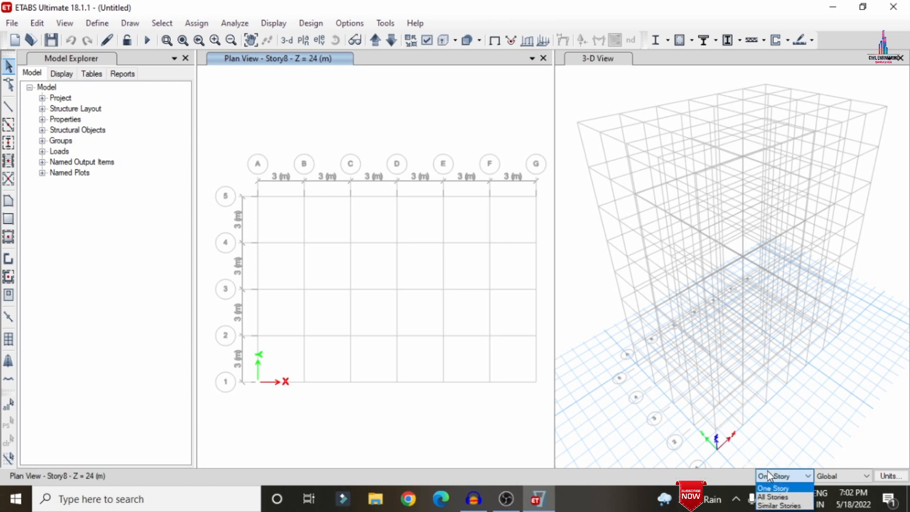
{"action": "left_click", "coordinate": [773, 497]}
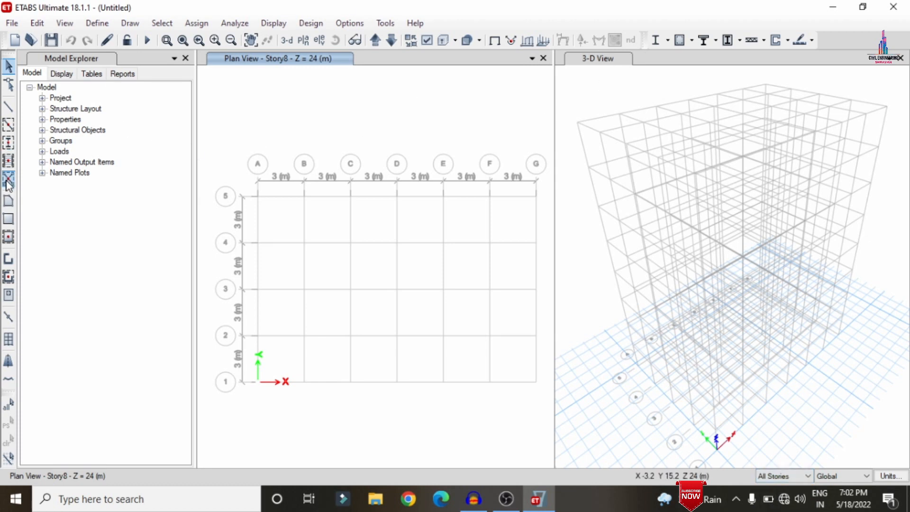
{"action": "left_click", "coordinate": [11, 128]}
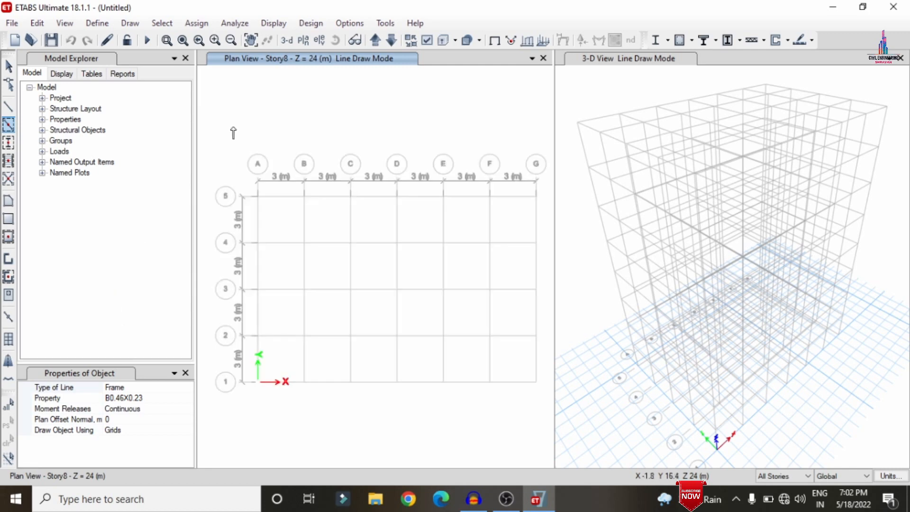
{"action": "mouse_move", "coordinate": [212, 146]}
{"action": "left_mouse_down"}
{"action": "mouse_move", "coordinate": [415, 346]}
{"action": "mouse_move", "coordinate": [551, 417]}
{"action": "left_mouse_up"}
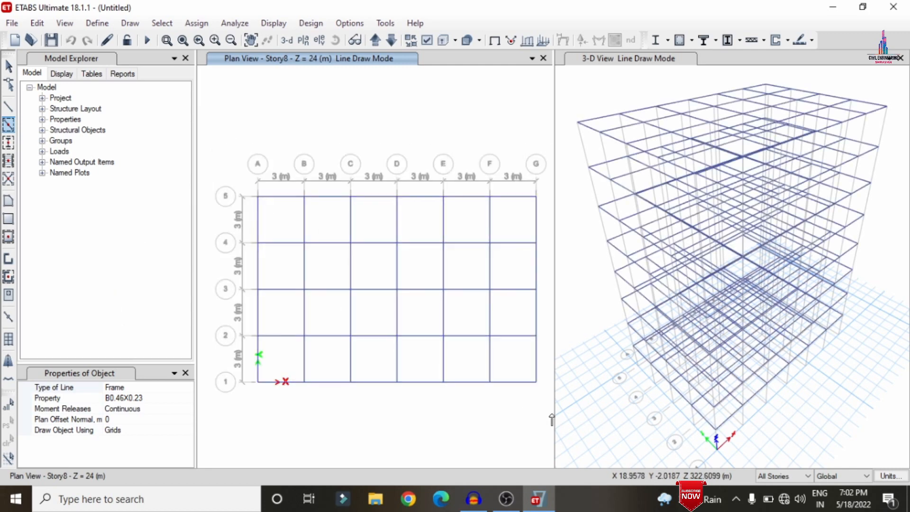
Quick-draw C0.46 columns at all grid intersections on all stories.
{"action": "left_click", "coordinate": [9, 142]}
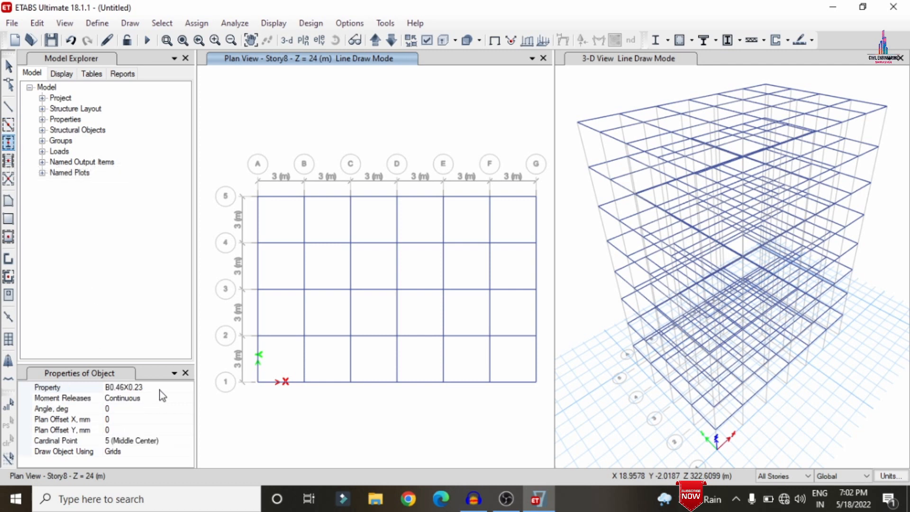
{"action": "left_click", "coordinate": [184, 386]}
{"action": "left_click", "coordinate": [187, 387]}
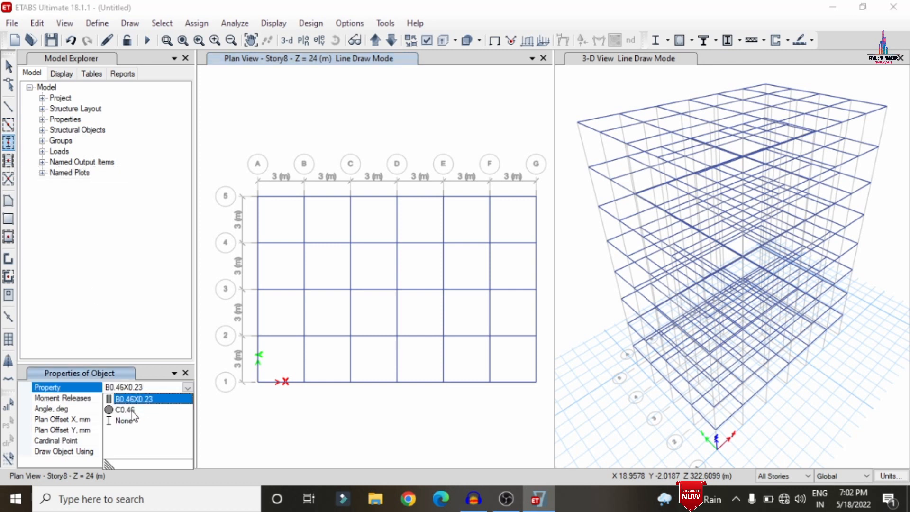
{"action": "left_click", "coordinate": [124, 410]}
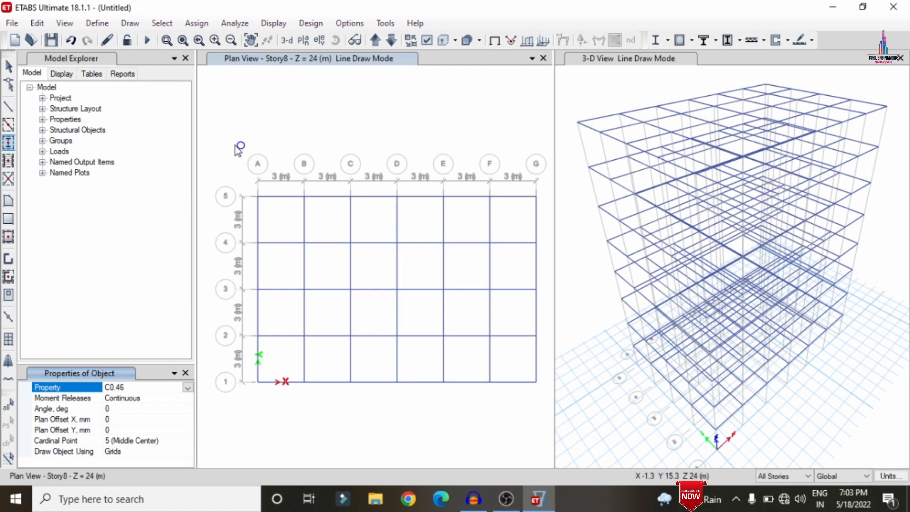
{"action": "mouse_move", "coordinate": [227, 147]}
{"action": "left_mouse_down"}
{"action": "mouse_move", "coordinate": [421, 346]}
{"action": "mouse_move", "coordinate": [557, 428]}
{"action": "left_mouse_up"}
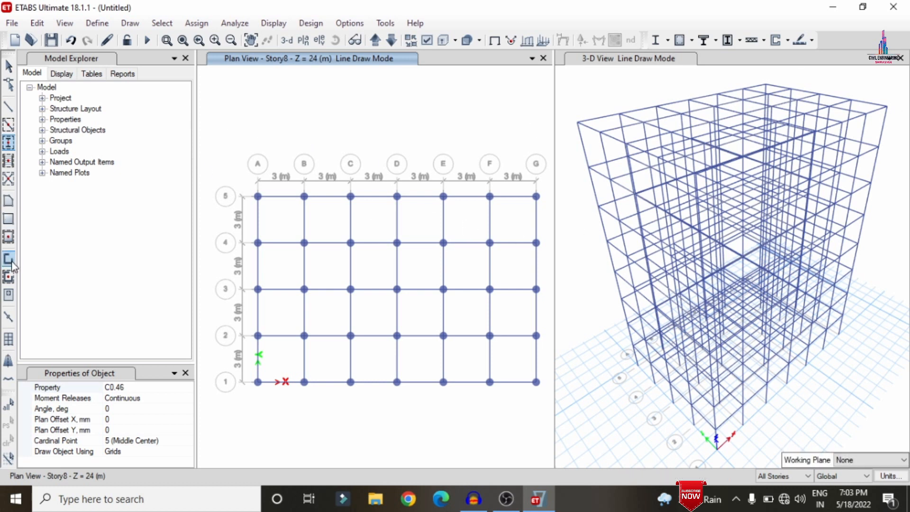
Quick-draw S150 floor slabs in every grid bay on all stories.
{"action": "left_click", "coordinate": [8, 236]}
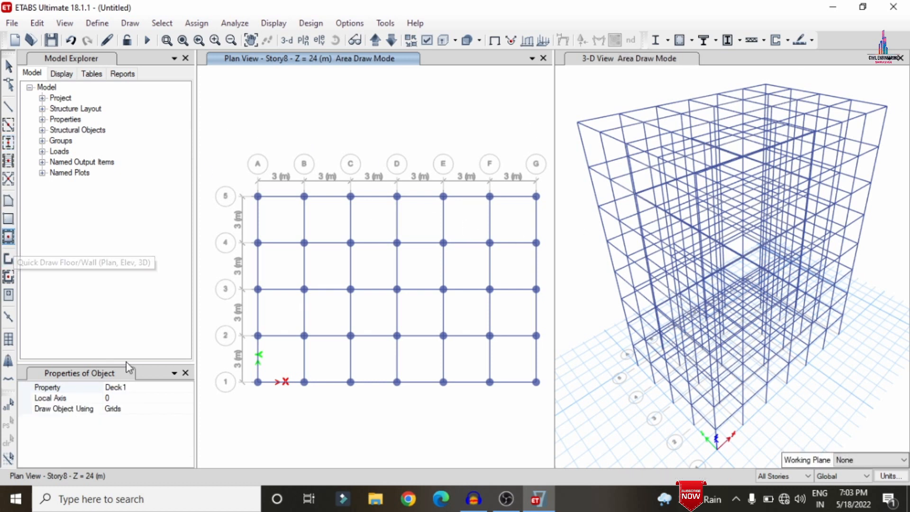
{"action": "left_click", "coordinate": [187, 391]}
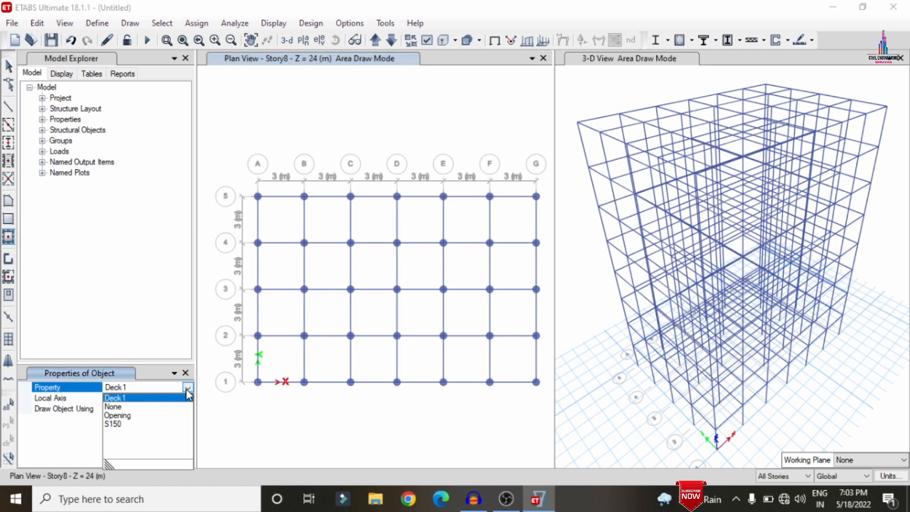
{"action": "left_click", "coordinate": [130, 423]}
{"action": "left_click_drag", "start_coordinate": [226, 162], "coordinate": [543, 438]}
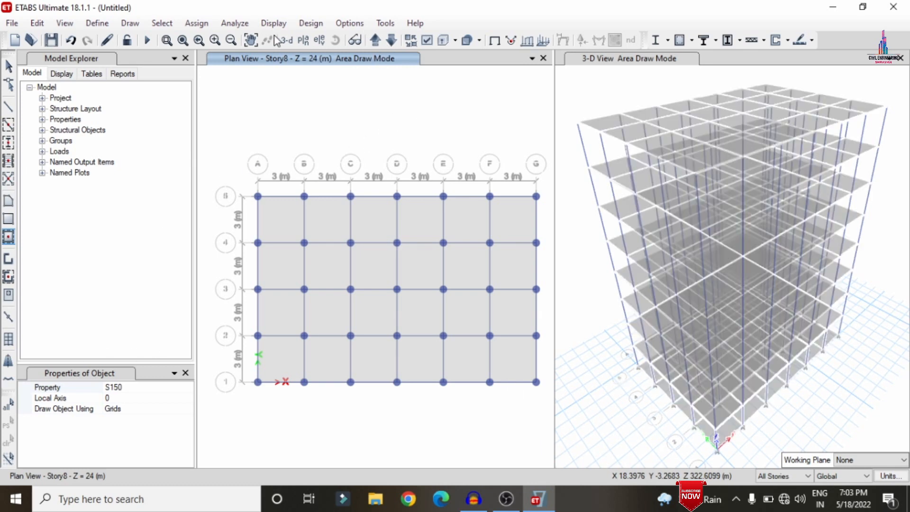
{"action": "key", "text": "Escape"}
Show the Base level plan in One Story mode and window-select its objects.
{"action": "left_click", "coordinate": [304, 39]}
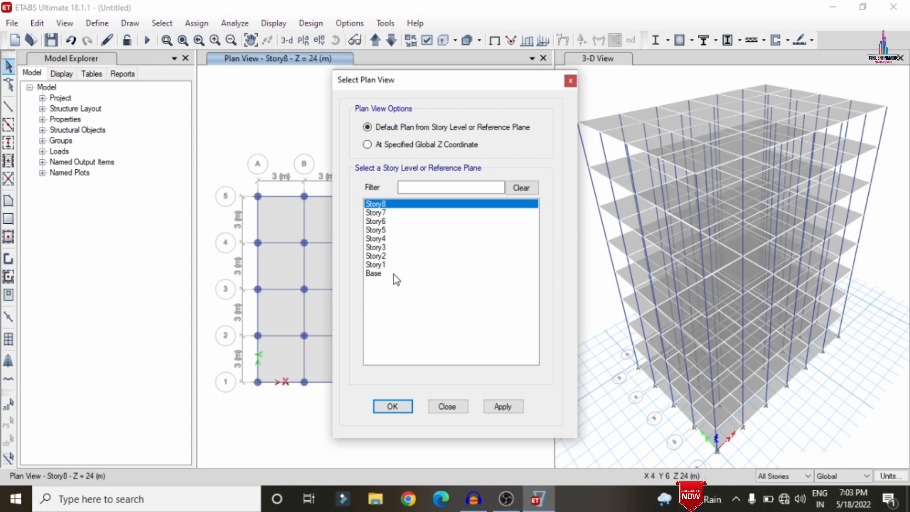
{"action": "left_click", "coordinate": [393, 274]}
{"action": "left_click", "coordinate": [402, 410]}
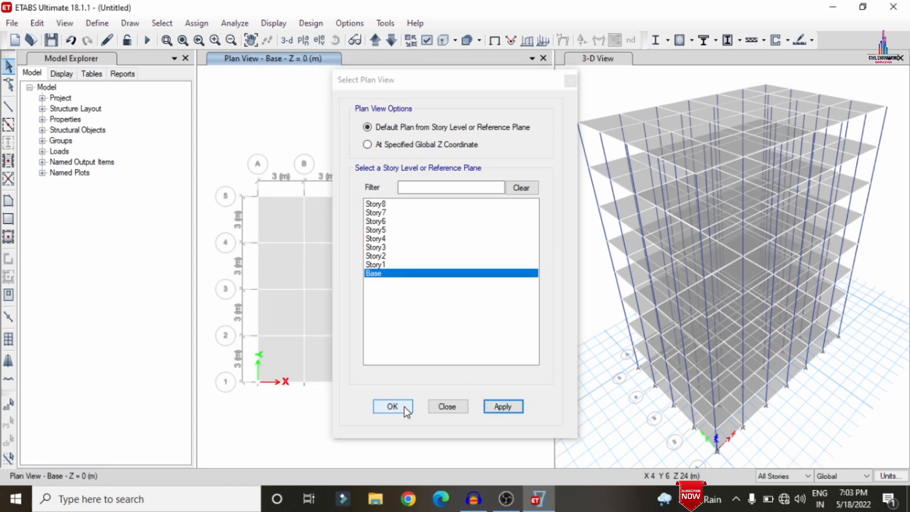
{"action": "left_click", "coordinate": [801, 476]}
{"action": "left_click", "coordinate": [777, 484]}
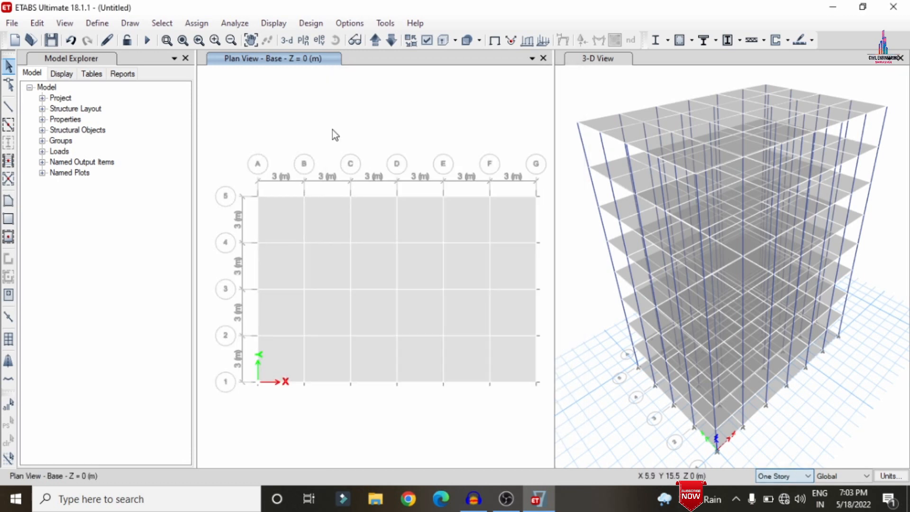
{"action": "left_click_drag", "start_coordinate": [214, 157], "coordinate": [548, 416]}
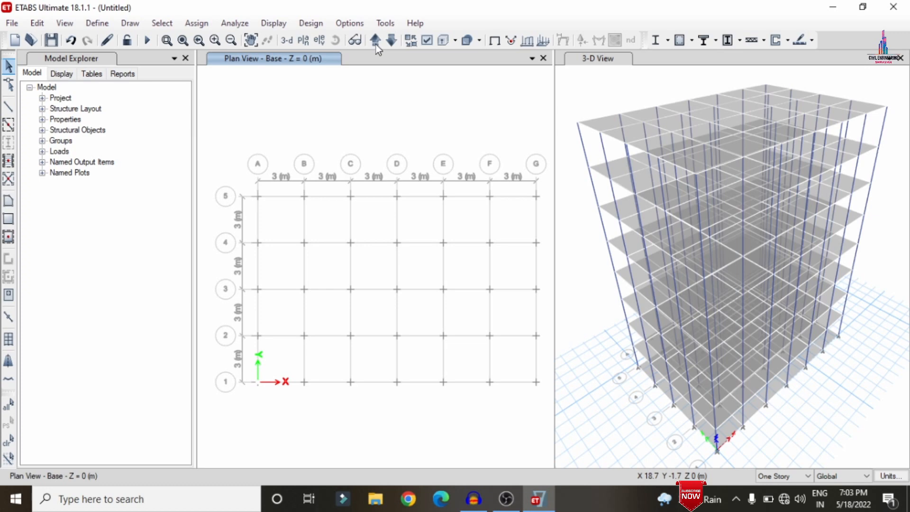
Move up to Story1 and select all 24 slab panels there to remove them.
{"action": "left_click", "coordinate": [375, 41]}
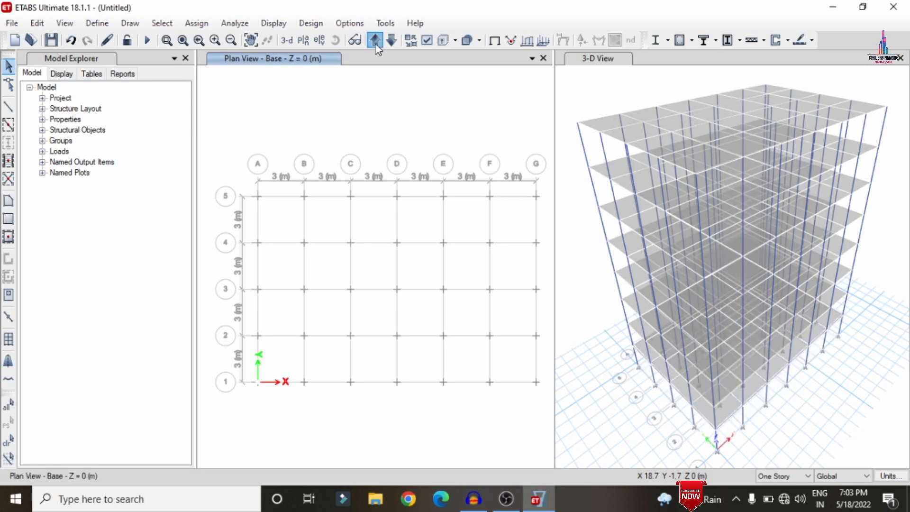
{"action": "left_click", "coordinate": [375, 40]}
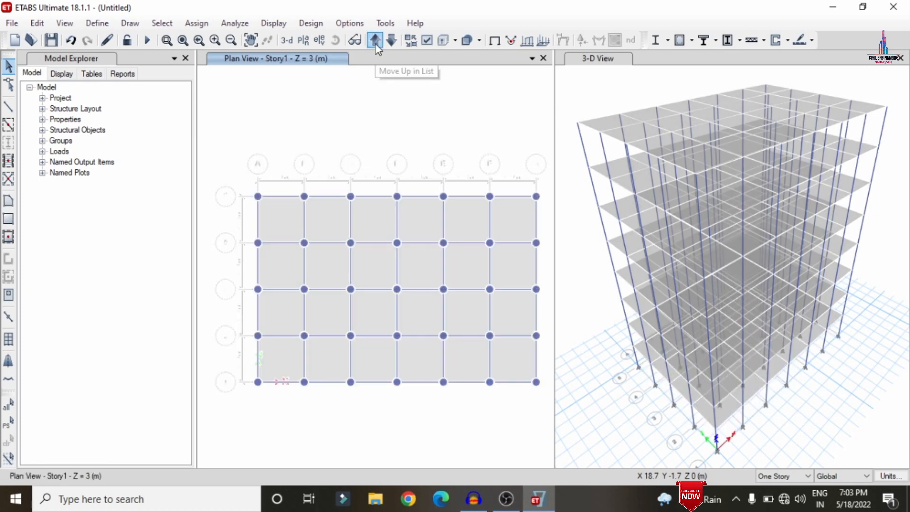
{"action": "left_click", "coordinate": [278, 223]}
{"action": "left_click", "coordinate": [332, 224]}
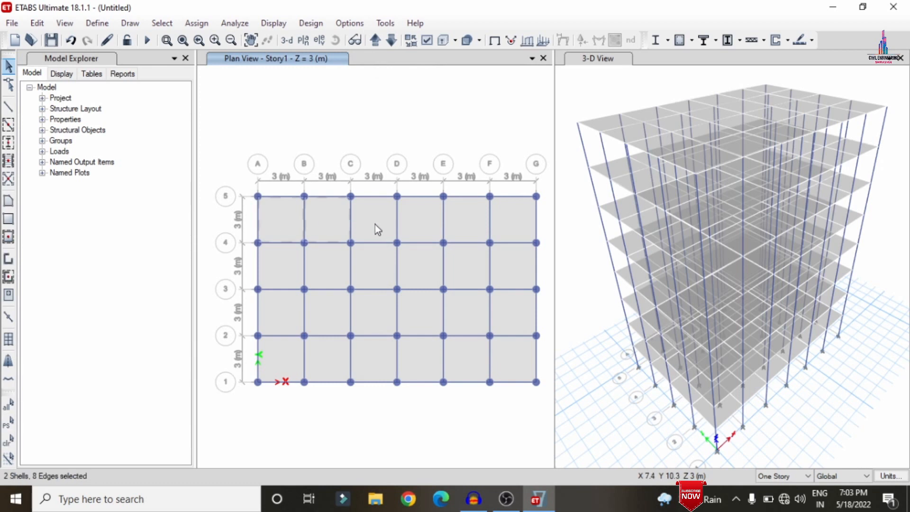
{"action": "left_click", "coordinate": [374, 224]}
{"action": "left_click", "coordinate": [419, 223]}
{"action": "left_click", "coordinate": [464, 221]}
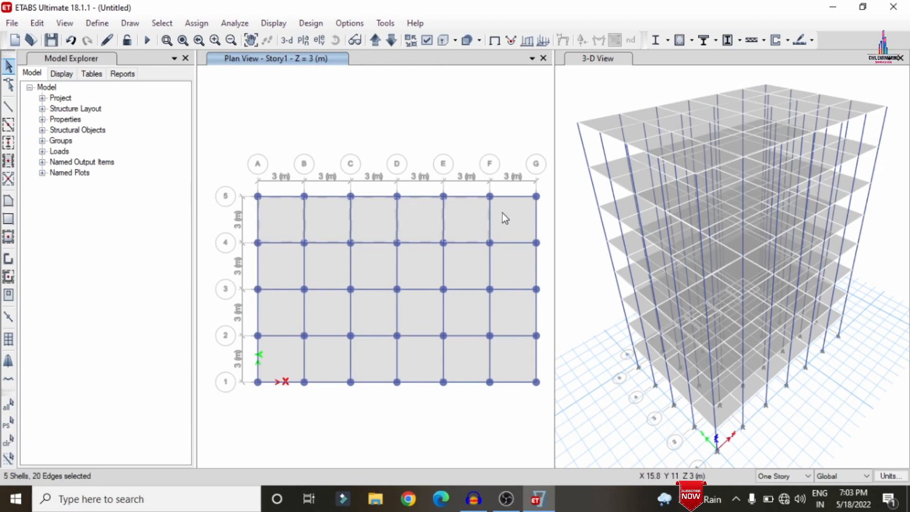
{"action": "left_click", "coordinate": [502, 214]}
{"action": "left_click", "coordinate": [499, 268]}
{"action": "left_click", "coordinate": [471, 264]}
{"action": "left_click", "coordinate": [413, 273]}
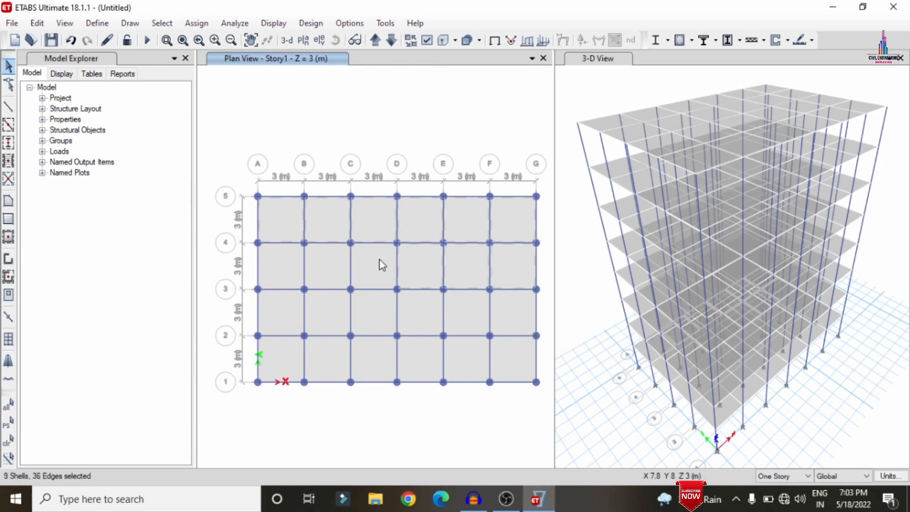
{"action": "left_click", "coordinate": [375, 261]}
{"action": "left_click", "coordinate": [332, 267]}
{"action": "left_click", "coordinate": [277, 269]}
{"action": "left_click", "coordinate": [294, 311]}
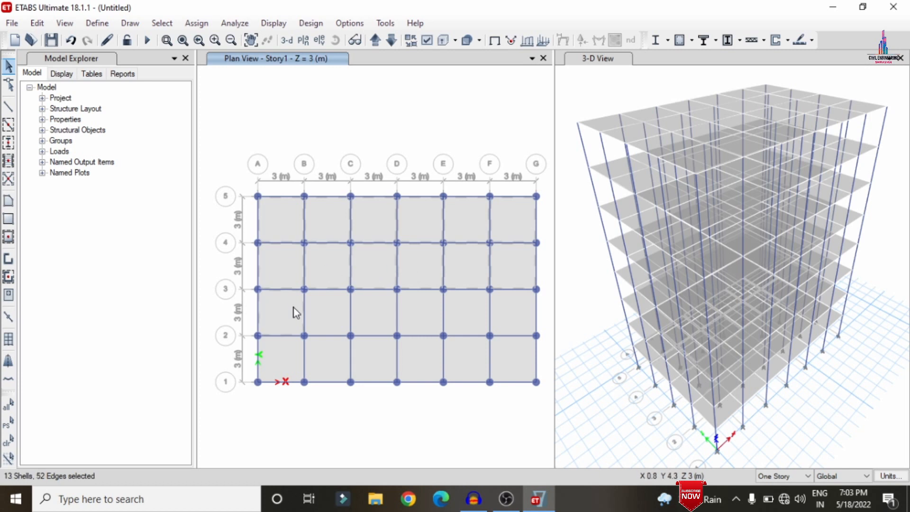
{"action": "left_click", "coordinate": [337, 310]}
{"action": "left_click", "coordinate": [368, 315]}
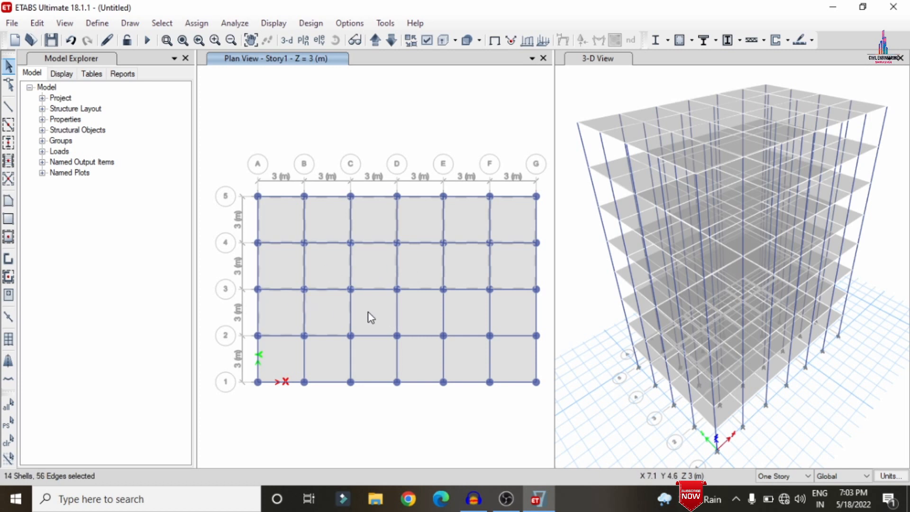
{"action": "left_click", "coordinate": [414, 321]}
{"action": "left_click", "coordinate": [463, 319]}
{"action": "left_click", "coordinate": [518, 307]}
{"action": "left_click", "coordinate": [507, 353]}
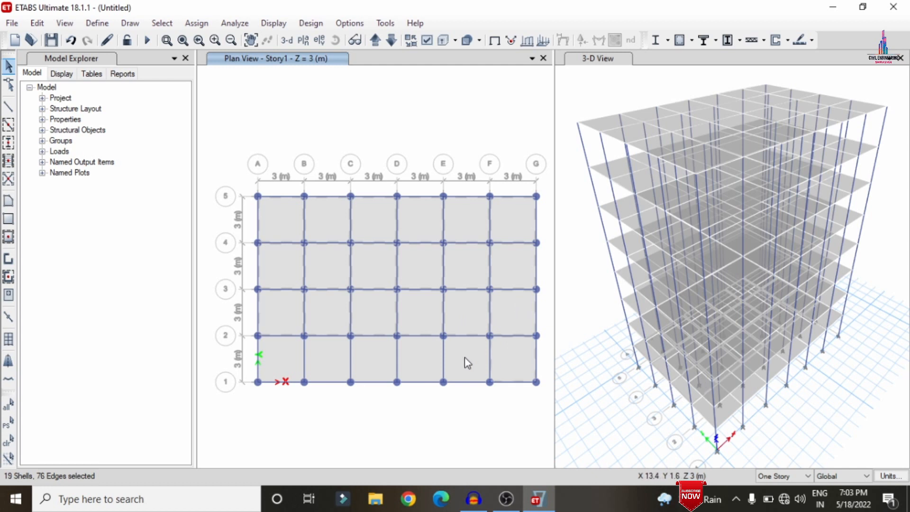
{"action": "left_click", "coordinate": [463, 362]}
{"action": "left_click", "coordinate": [411, 365]}
{"action": "left_click", "coordinate": [373, 359]}
{"action": "left_click", "coordinate": [331, 360]}
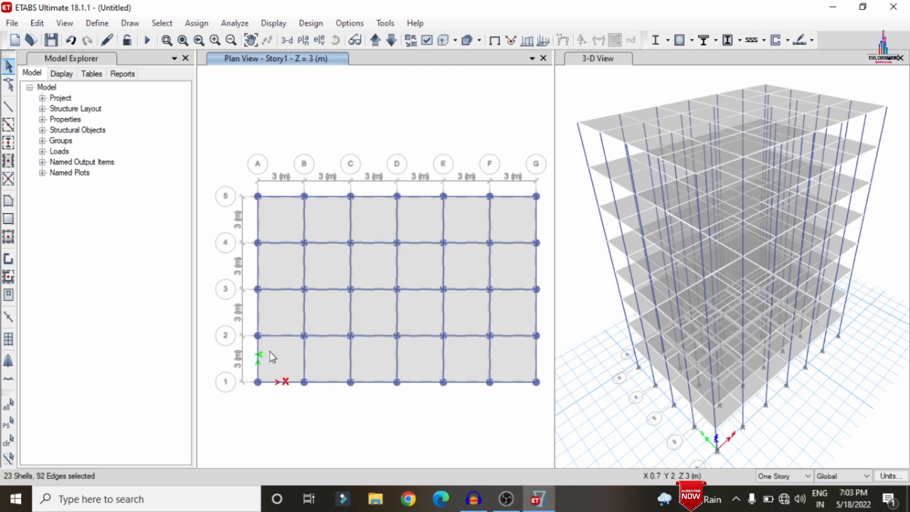
{"action": "left_click", "coordinate": [269, 352]}
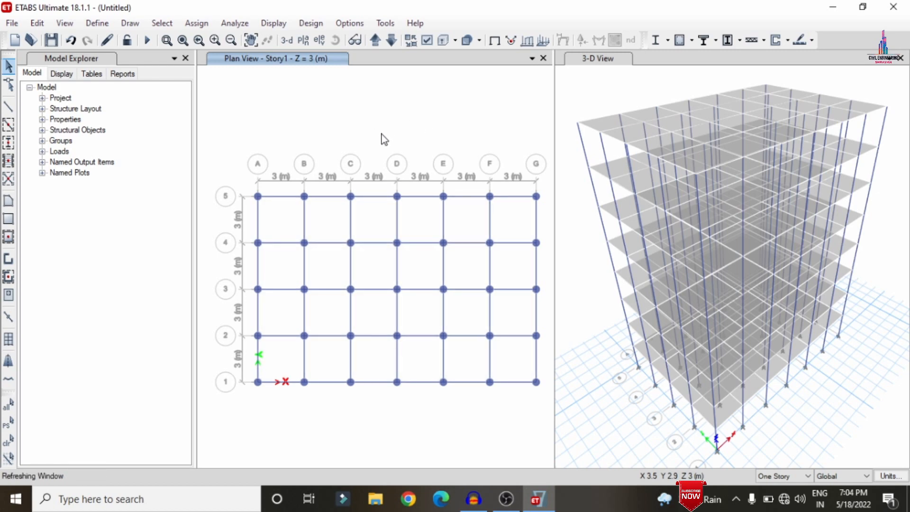
Rename the stories from bottom to top as P, G, 1, 2, 3, 4, 5 and 6.
{"action": "right_click", "coordinate": [370, 99]}
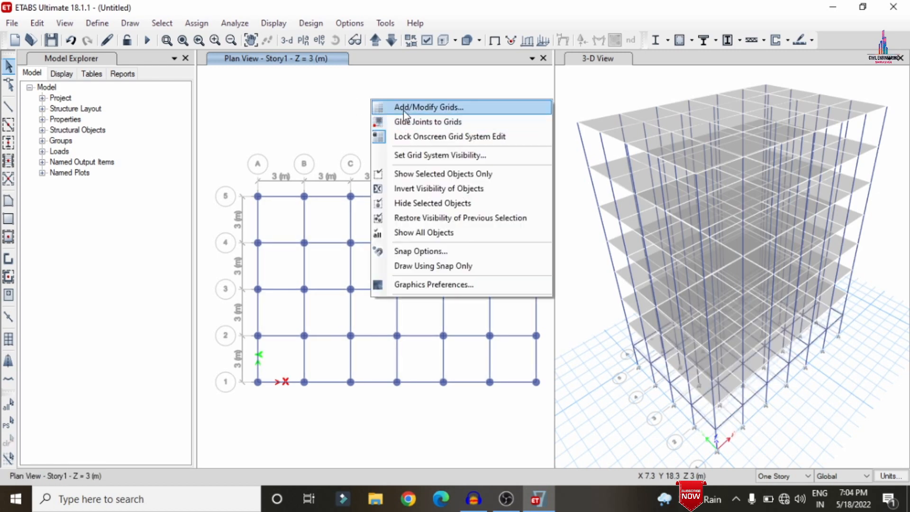
{"action": "left_click", "coordinate": [403, 109]}
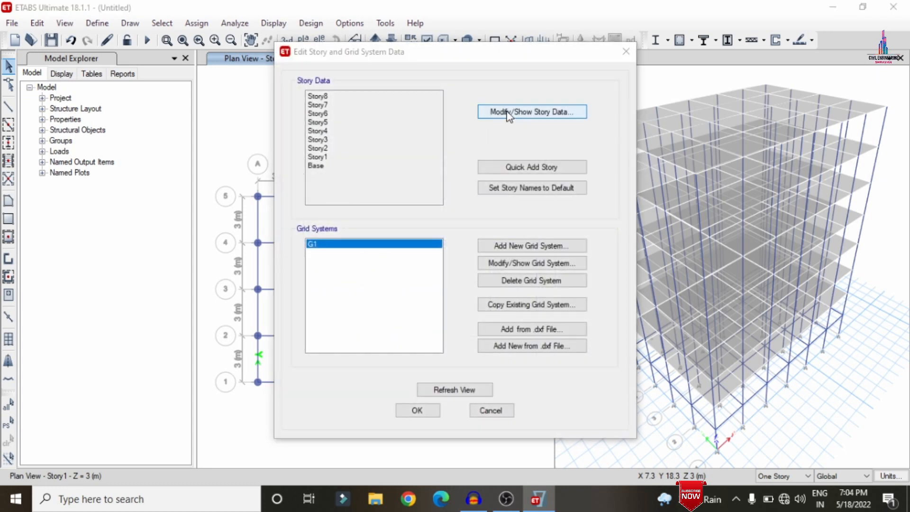
{"action": "left_click", "coordinate": [507, 113]}
{"action": "double_click", "coordinate": [285, 249]}
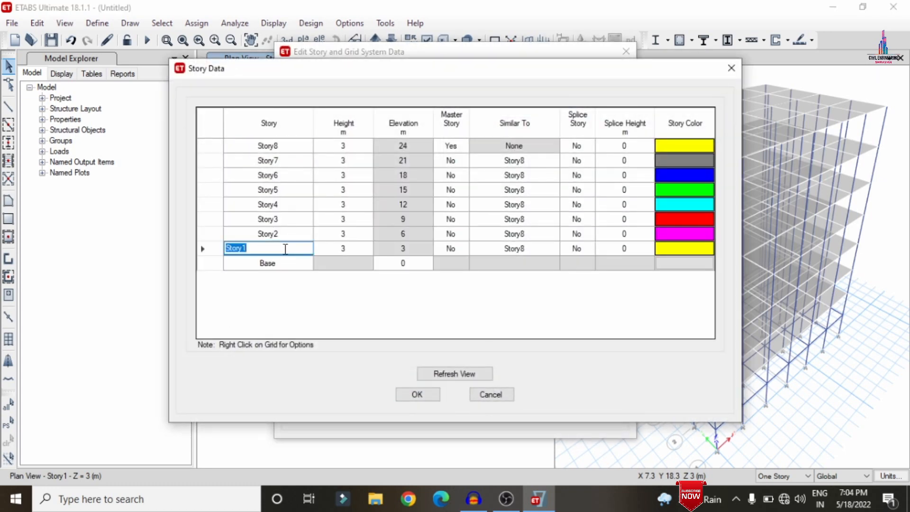
{"action": "type", "text": "P"}
{"action": "double_click", "coordinate": [285, 234]}
{"action": "type", "text": "G"}
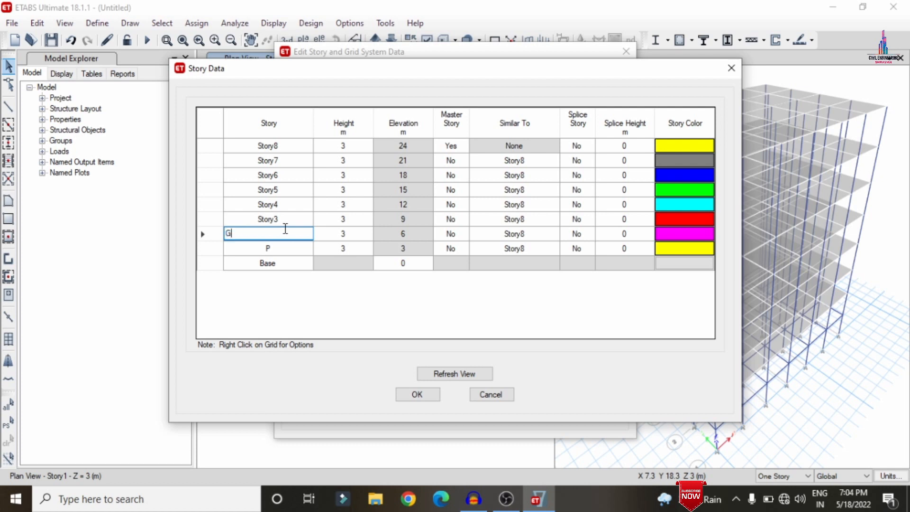
{"action": "double_click", "coordinate": [286, 218]}
{"action": "type", "text": "1"}
{"action": "double_click", "coordinate": [285, 205]}
{"action": "type", "text": "2"}
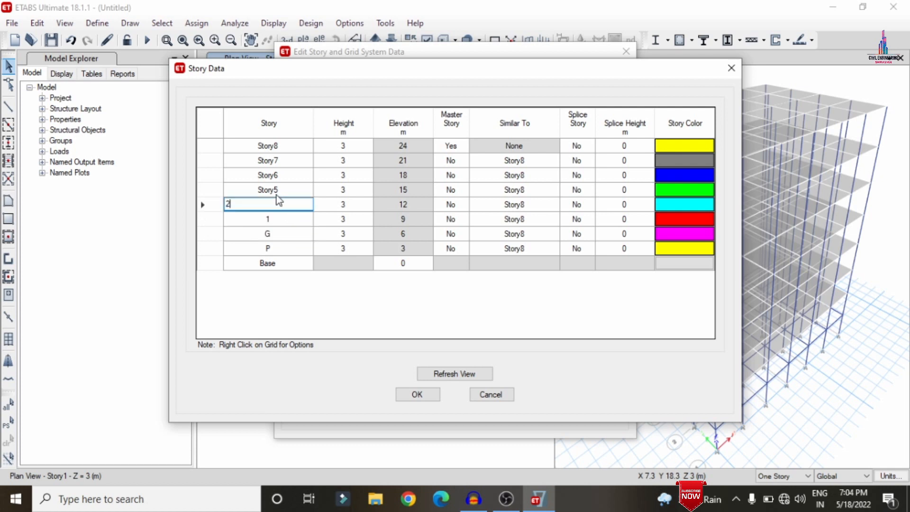
{"action": "double_click", "coordinate": [283, 191]}
{"action": "type", "text": "3"}
{"action": "double_click", "coordinate": [284, 176]}
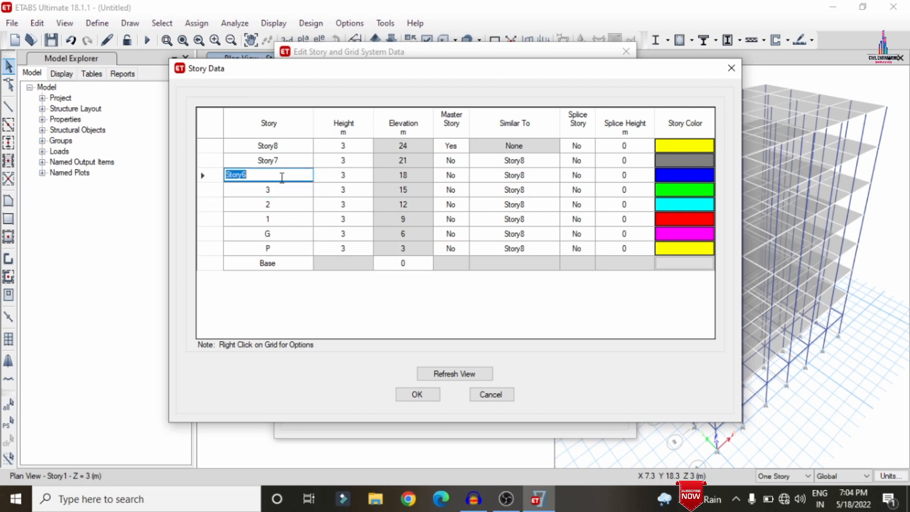
{"action": "type", "text": "4"}
{"action": "double_click", "coordinate": [283, 161]}
{"action": "type", "text": "5"}
{"action": "double_click", "coordinate": [287, 150]}
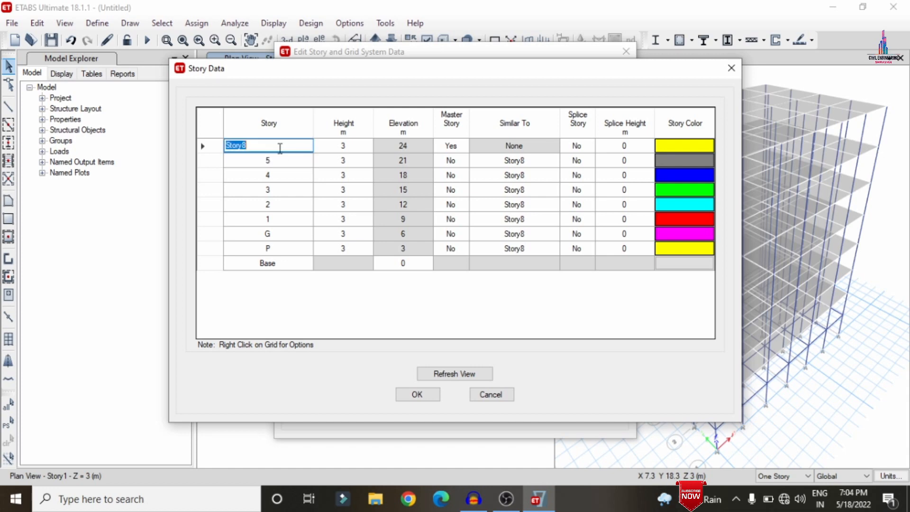
{"action": "type", "text": "6"}
{"action": "left_click", "coordinate": [421, 393]}
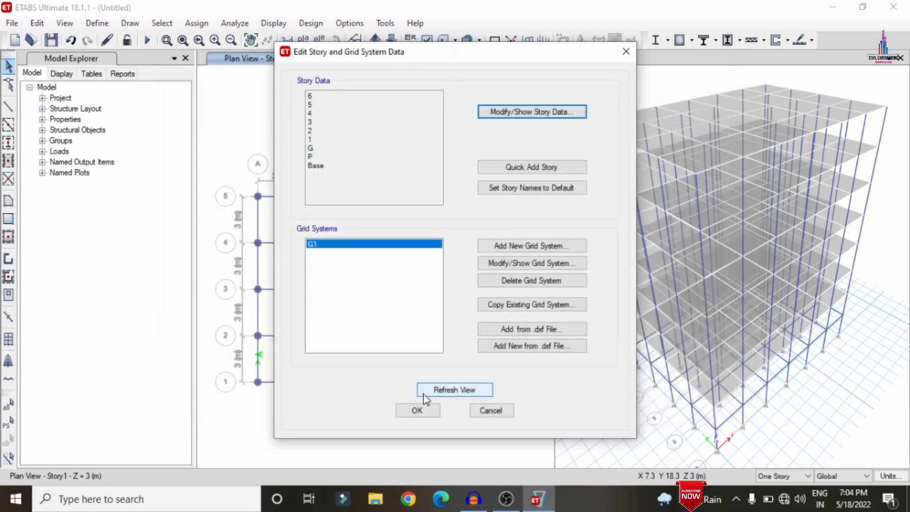
{"action": "left_click", "coordinate": [424, 414]}
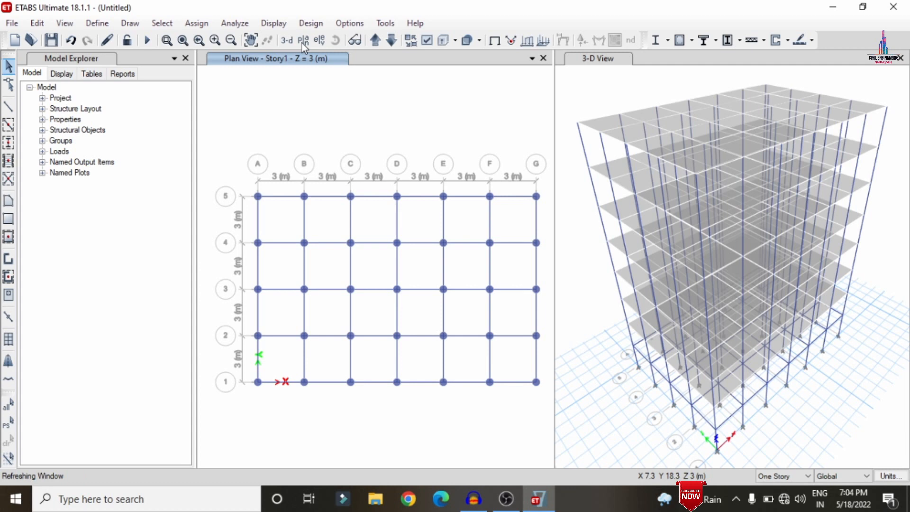
Switch the plan view to the Base level.
{"action": "left_click", "coordinate": [302, 42]}
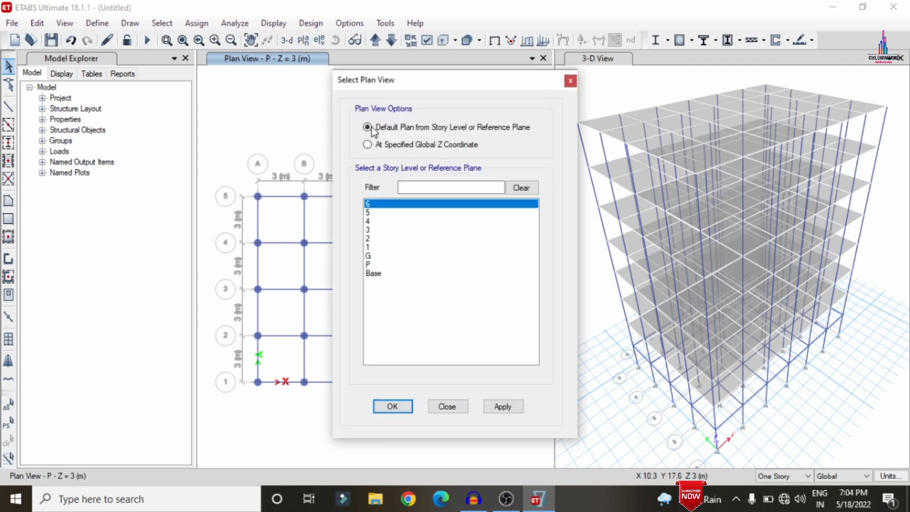
{"action": "left_click", "coordinate": [390, 274]}
{"action": "left_click", "coordinate": [496, 410]}
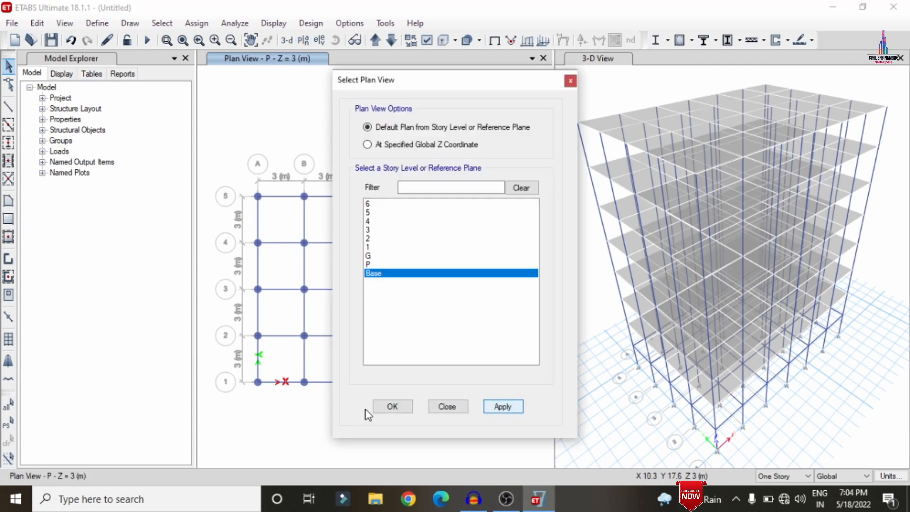
{"action": "left_click", "coordinate": [393, 407]}
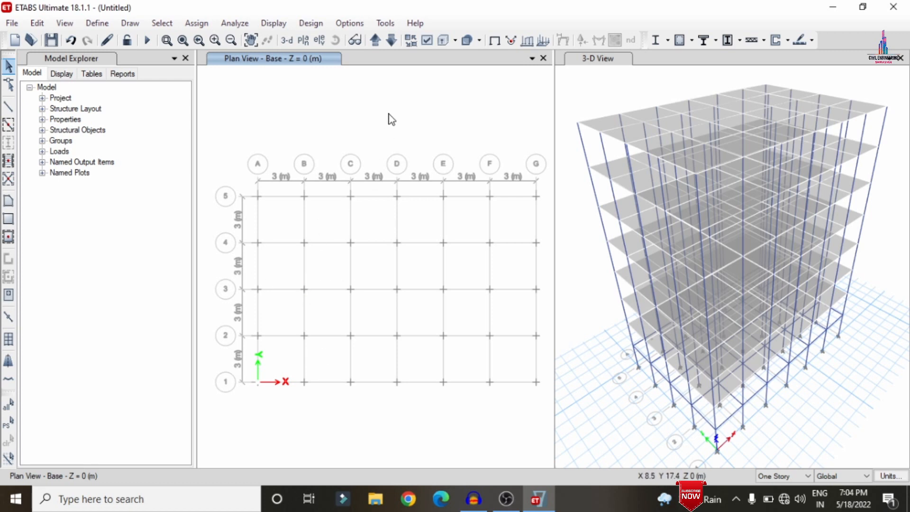
Add a seismic load pattern EQX with self-weight multiplier 0 and IS 1893:2016 auto lateral load.
{"action": "left_click", "coordinate": [97, 22]}
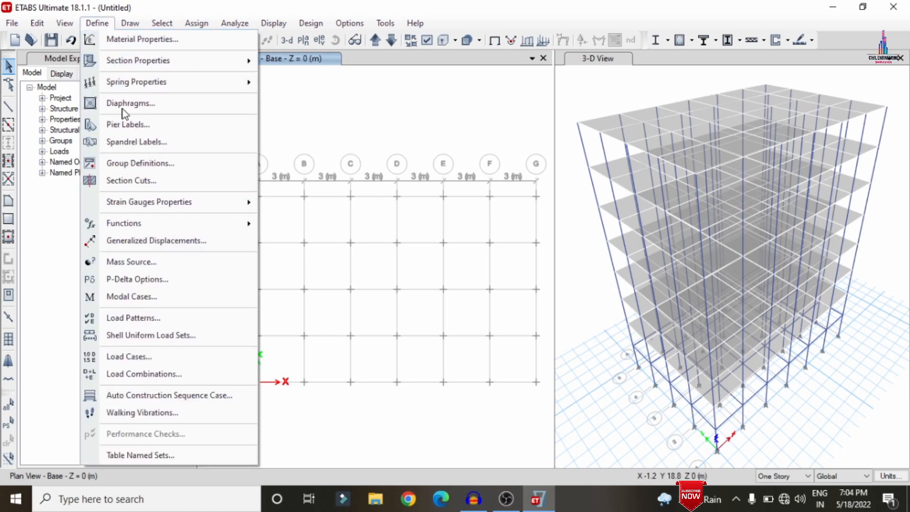
{"action": "left_click", "coordinate": [156, 319]}
{"action": "left_click_drag", "start_coordinate": [259, 217], "coordinate": [186, 214]}
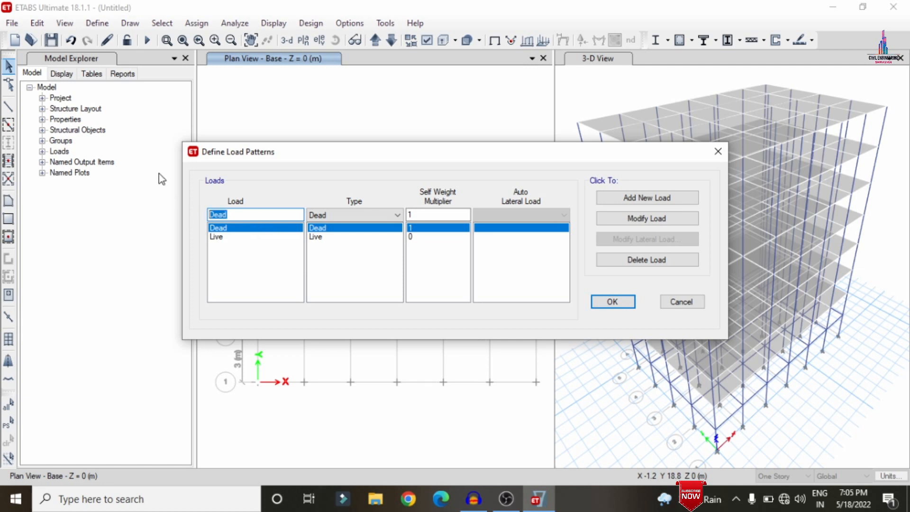
{"action": "type", "text": "EQX"}
{"action": "left_click", "coordinate": [343, 212]}
{"action": "left_click", "coordinate": [314, 281]}
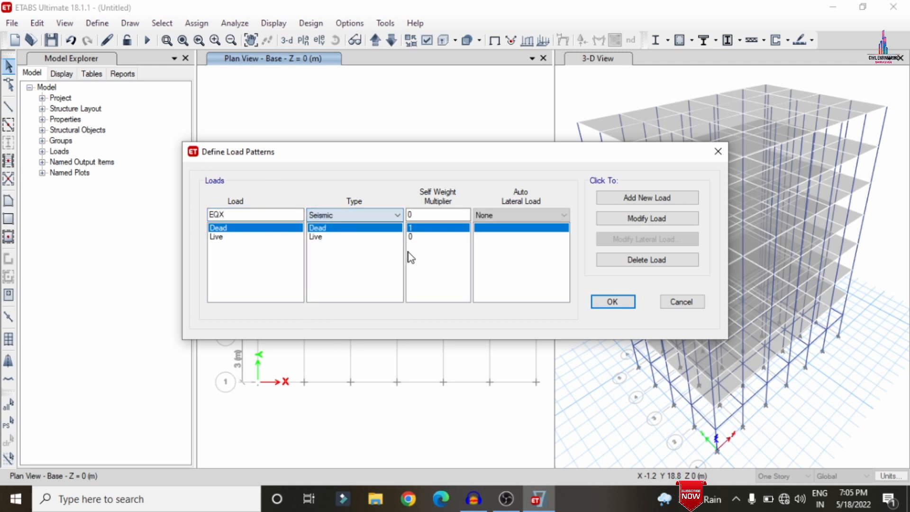
{"action": "left_click", "coordinate": [480, 217]}
{"action": "key", "text": "i"}
{"action": "left_click", "coordinate": [476, 217]}
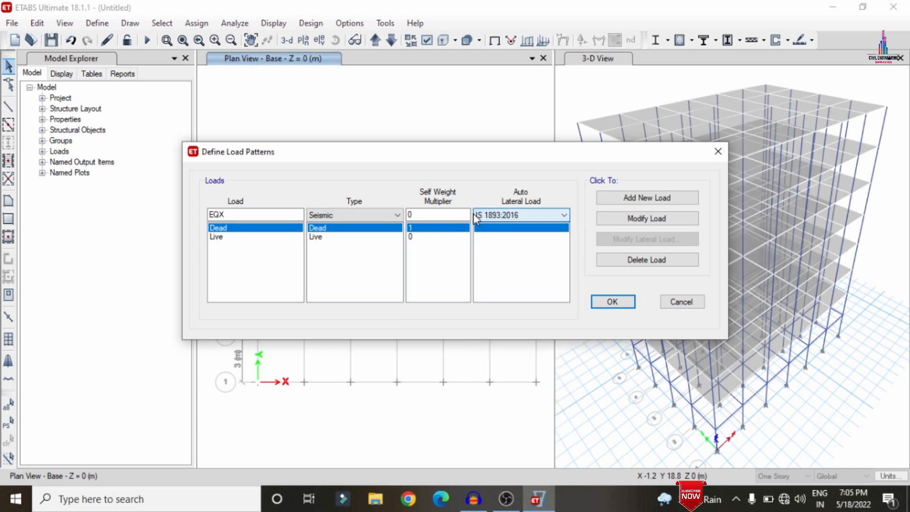
{"action": "left_click", "coordinate": [611, 198]}
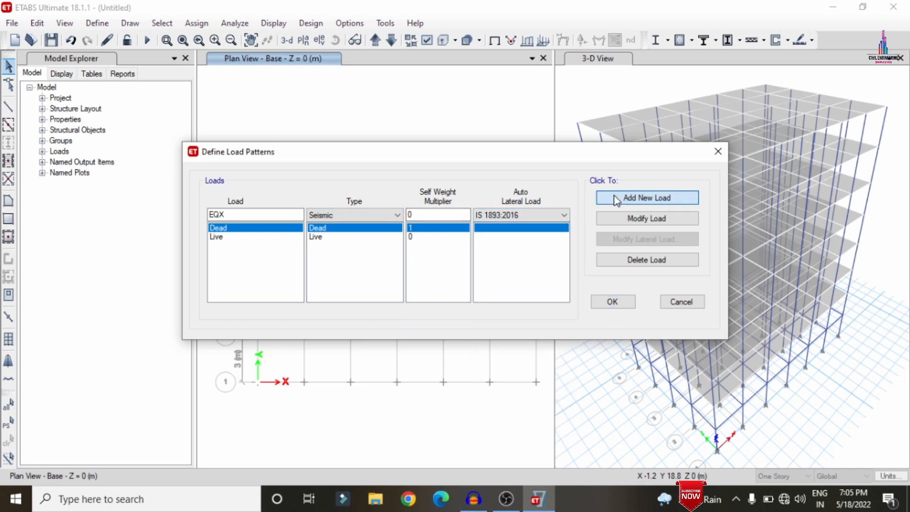
Add a second seismic load pattern named EQY with IS 1893:2016 auto lateral load.
{"action": "left_click", "coordinate": [246, 211]}
{"action": "key", "text": "BackSpace"}
{"action": "type", "text": "Y"}
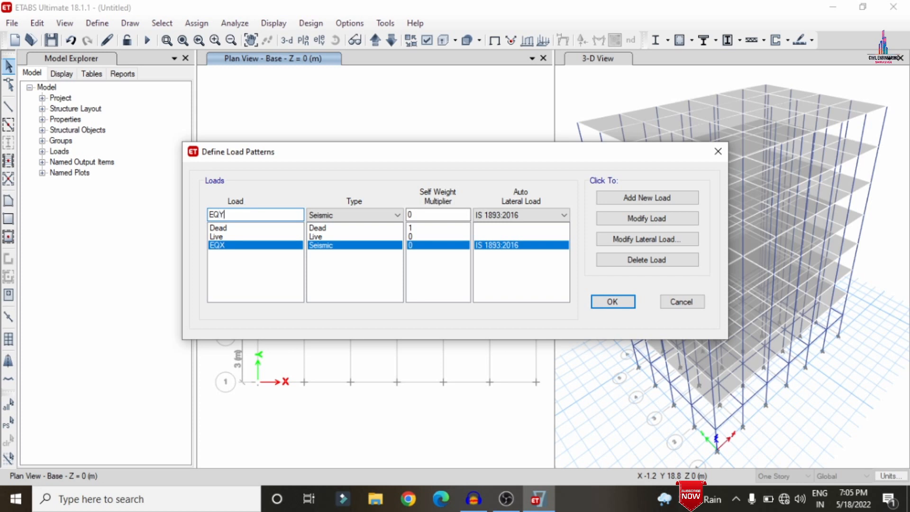
{"action": "left_click", "coordinate": [626, 198]}
Add a wind load pattern WX using the Indian IS 875:2015 auto lateral load.
{"action": "left_click_drag", "start_coordinate": [230, 215], "coordinate": [101, 237]}
{"action": "type", "text": "WX"}
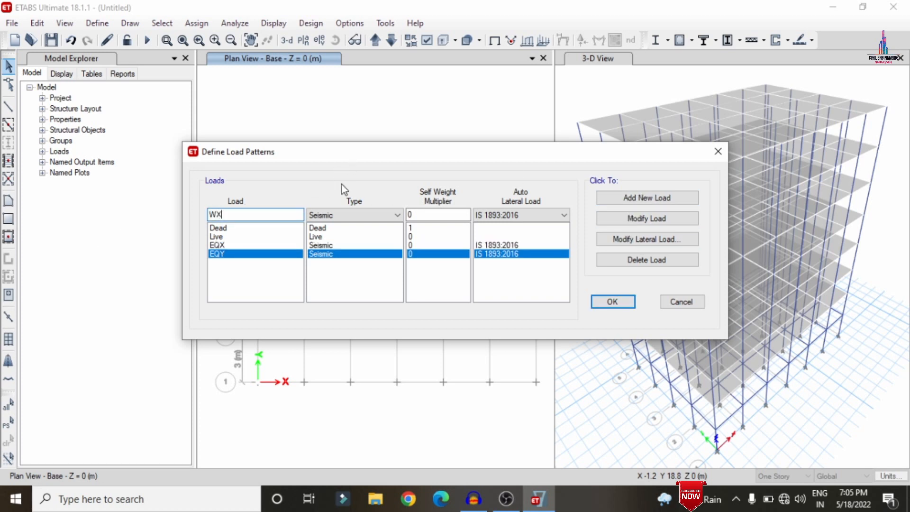
{"action": "left_click", "coordinate": [350, 215]}
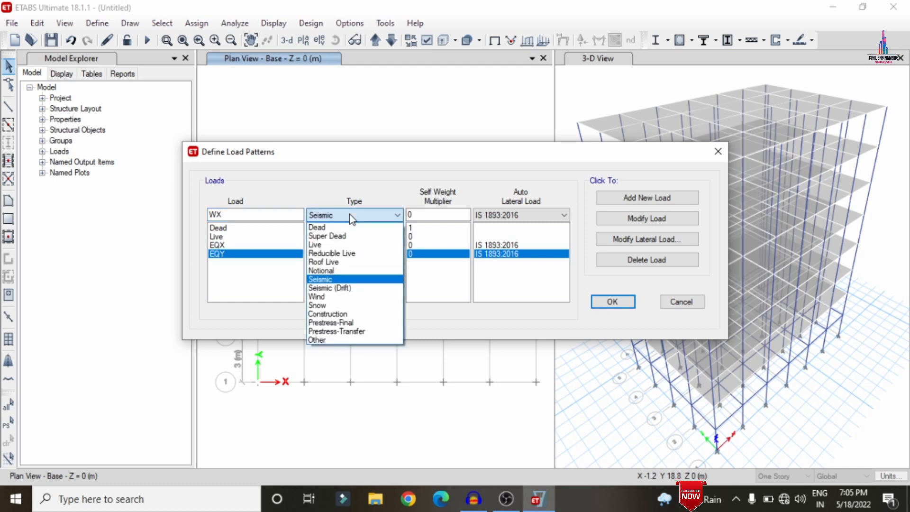
{"action": "key", "text": "w"}
{"action": "key", "text": "Return"}
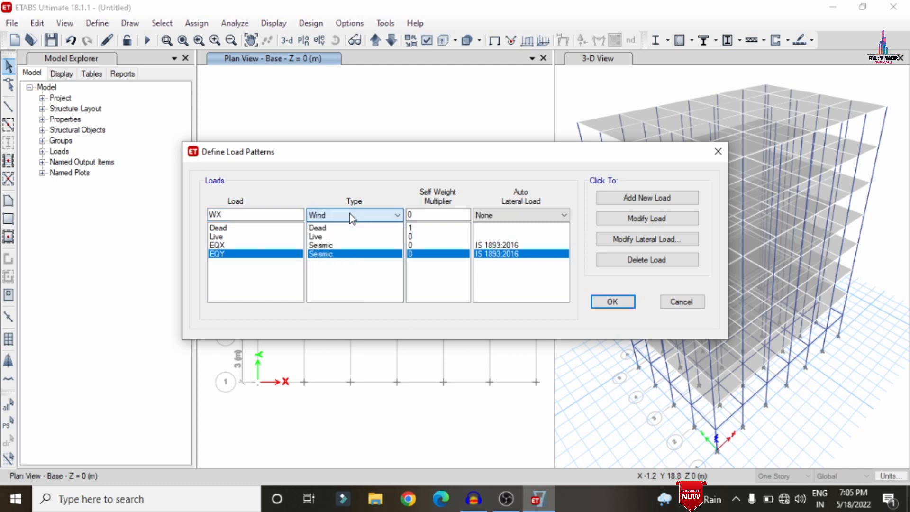
{"action": "left_click", "coordinate": [511, 215]}
{"action": "key", "text": "i"}
{"action": "key", "text": "Return"}
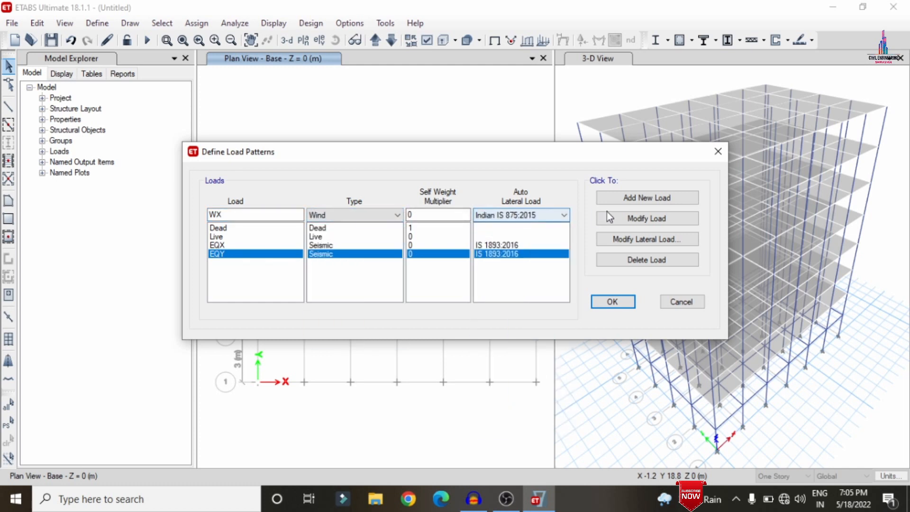
{"action": "left_click", "coordinate": [652, 198]}
Add a second wind load pattern named WY with Indian IS 875:2015 auto lateral load.
{"action": "left_click", "coordinate": [234, 215]}
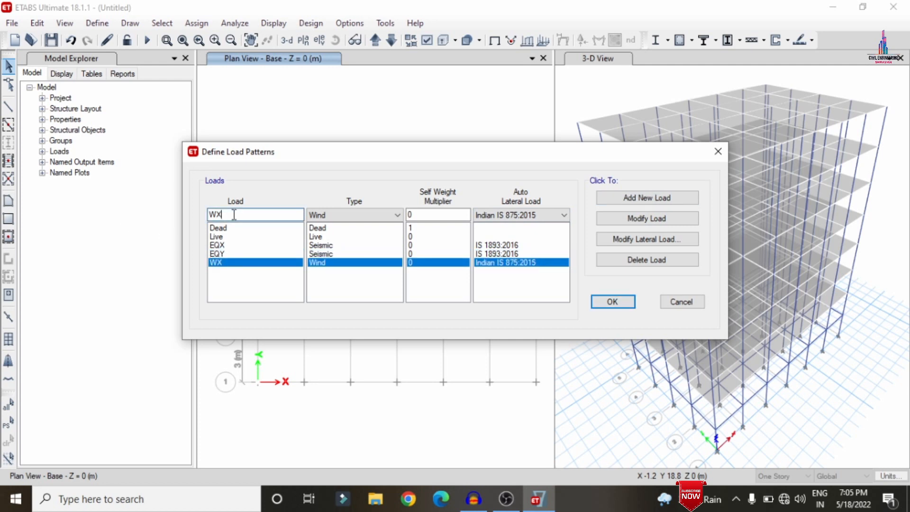
{"action": "type", "text": "Y"}
{"action": "left_click", "coordinate": [617, 198]}
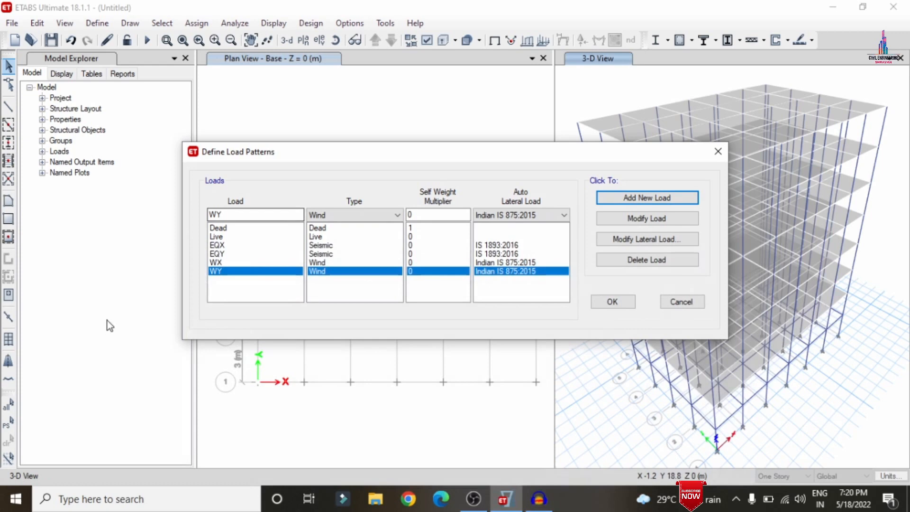
Set EQX's seismic loading to X direction only, without eccentricities, keeping zone factor 0.36 per code.
{"action": "left_click", "coordinate": [237, 244]}
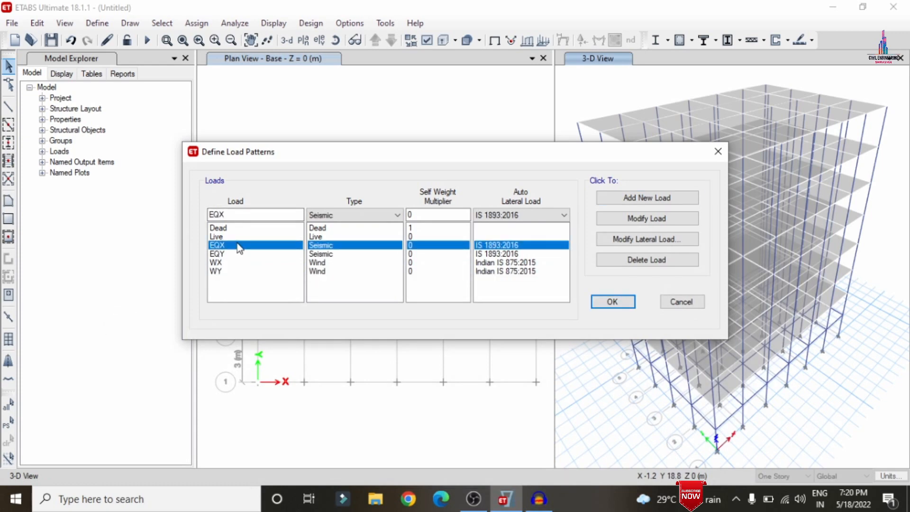
{"action": "left_click", "coordinate": [632, 239]}
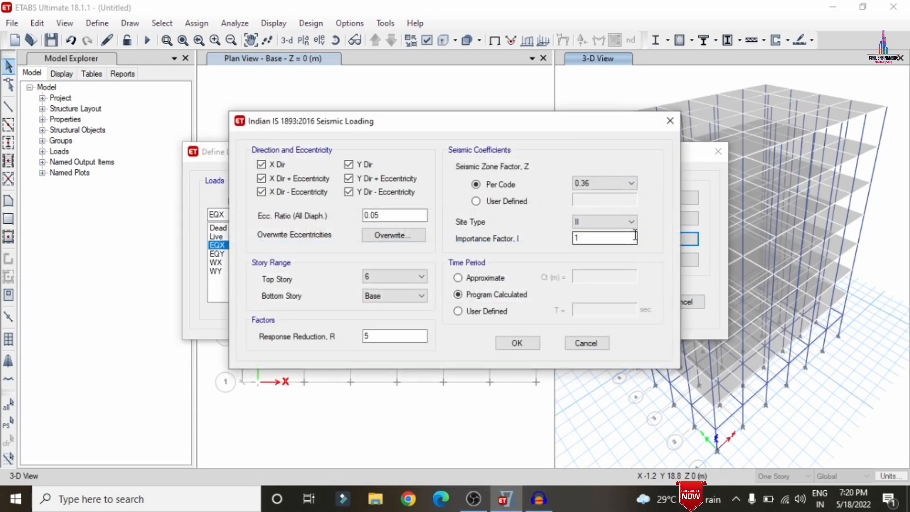
{"action": "left_click", "coordinate": [308, 180]}
{"action": "left_click", "coordinate": [317, 192]}
{"action": "left_click", "coordinate": [349, 192]}
{"action": "left_click", "coordinate": [349, 179]}
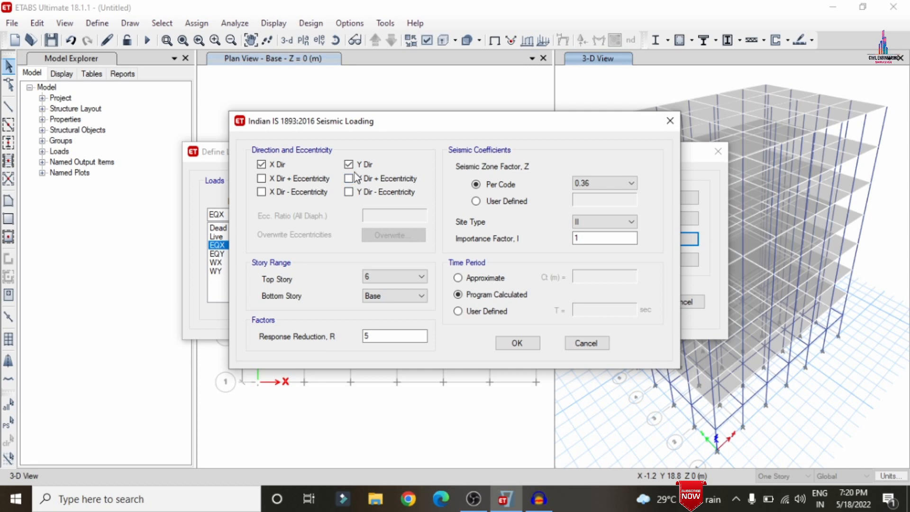
{"action": "left_click", "coordinate": [607, 181]}
{"action": "left_click", "coordinate": [605, 181]}
{"action": "left_click", "coordinate": [516, 342]}
Set EQY's seismic loading to Y direction only, without eccentricities, keeping zone factor 0.36 per code.
{"action": "left_click", "coordinate": [324, 254]}
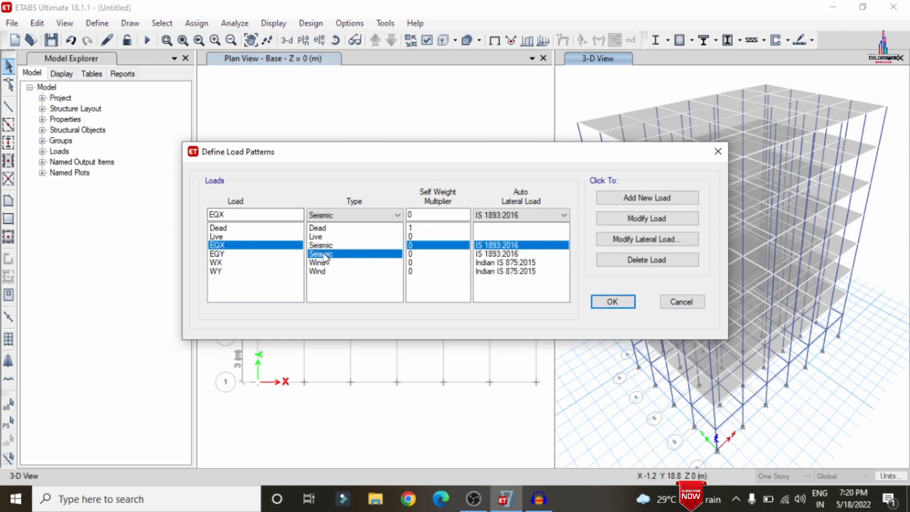
{"action": "left_click", "coordinate": [638, 238]}
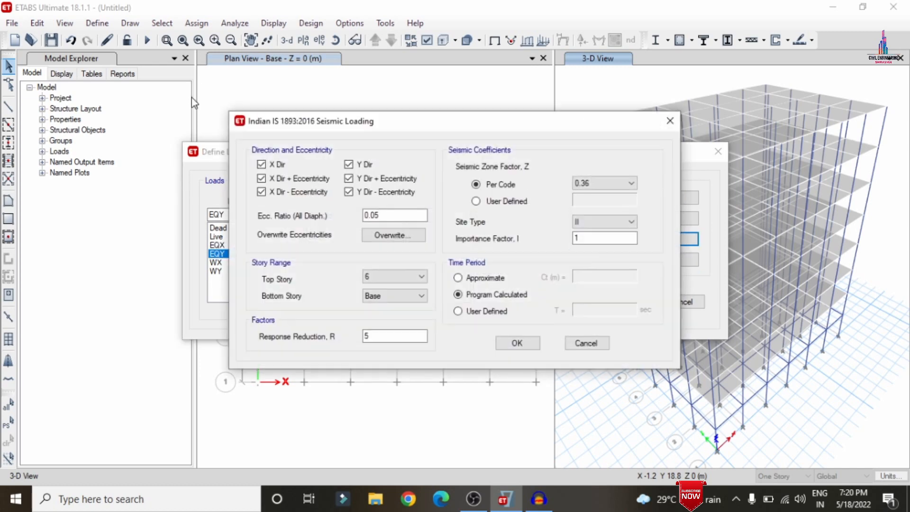
{"action": "left_click", "coordinate": [278, 166]}
{"action": "left_click", "coordinate": [280, 179]}
{"action": "left_click", "coordinate": [278, 192]}
{"action": "left_click", "coordinate": [353, 192]}
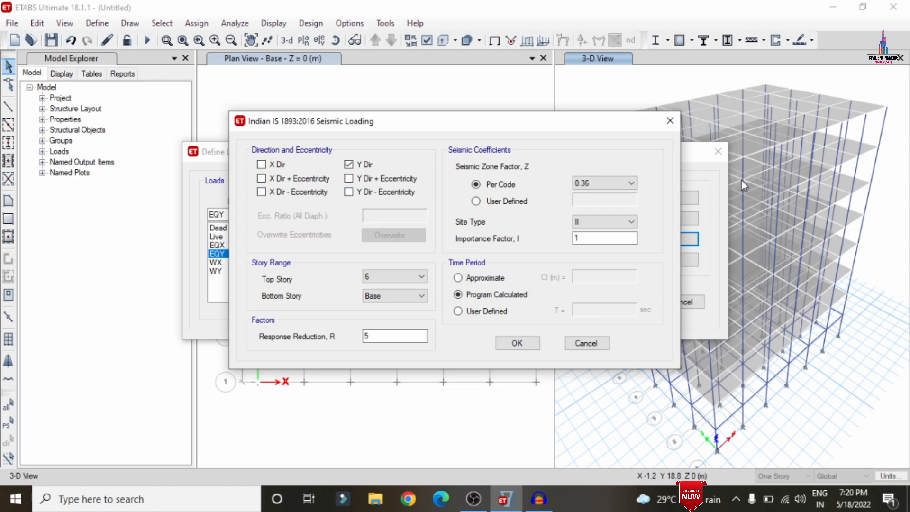
{"action": "left_click", "coordinate": [608, 185]}
{"action": "left_click", "coordinate": [605, 181]}
{"action": "left_click", "coordinate": [528, 343]}
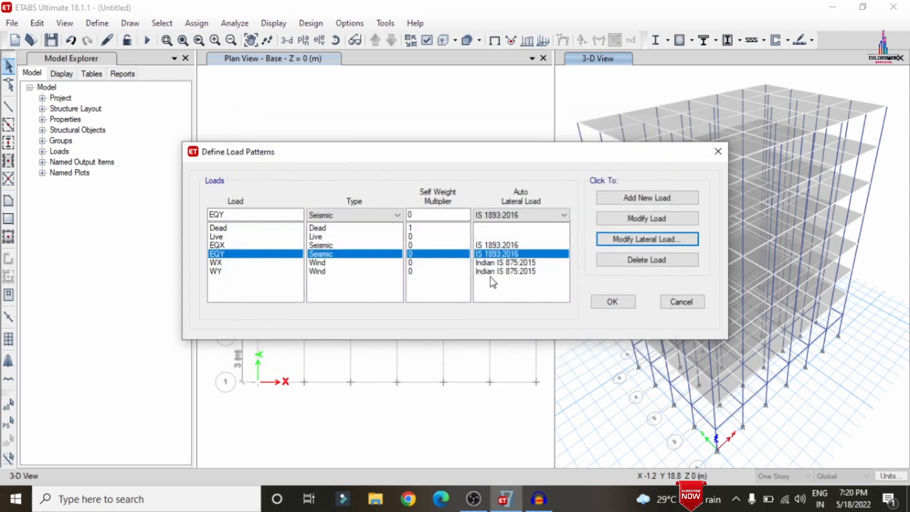
Modify the WX wind load pattern: set basic wind speed to 44 m/s and terrain category 4, review exposure widths, and confirm.
{"action": "left_click", "coordinate": [518, 273]}
{"action": "left_click", "coordinate": [518, 264]}
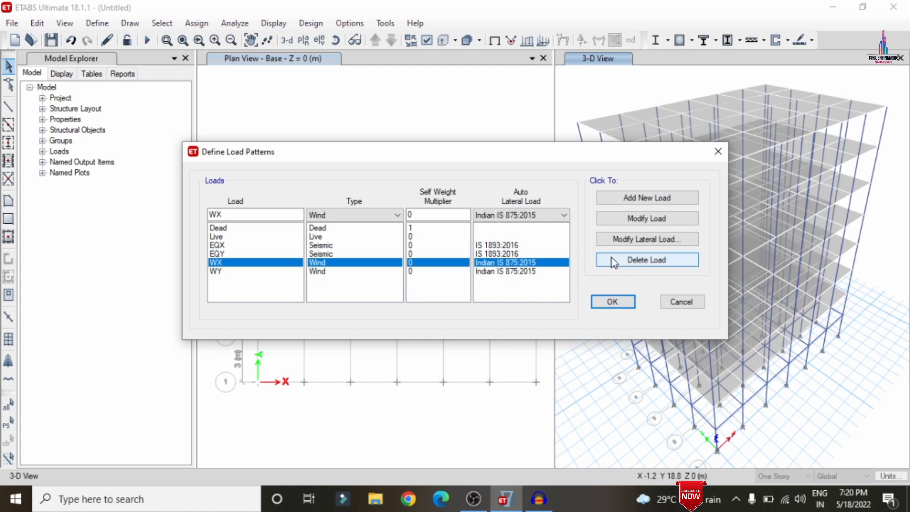
{"action": "left_click", "coordinate": [640, 240]}
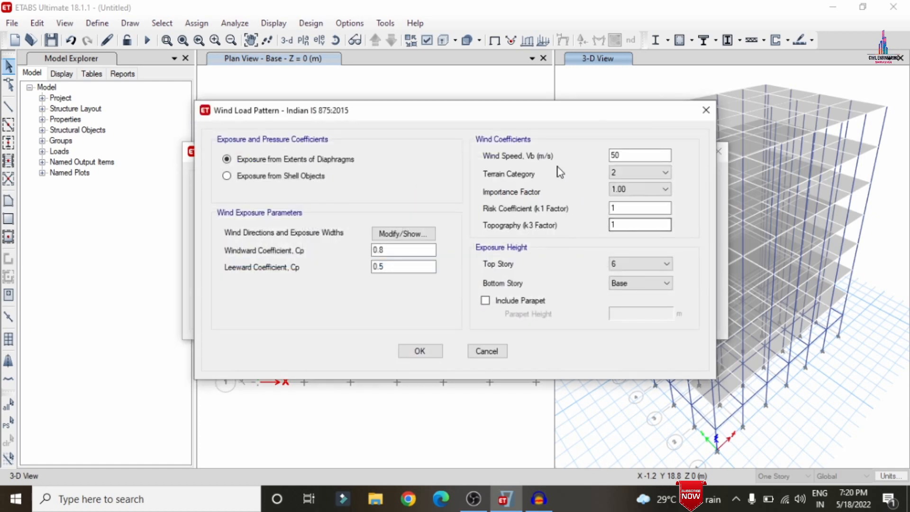
{"action": "left_click", "coordinate": [634, 154]}
{"action": "double_click", "coordinate": [634, 154]}
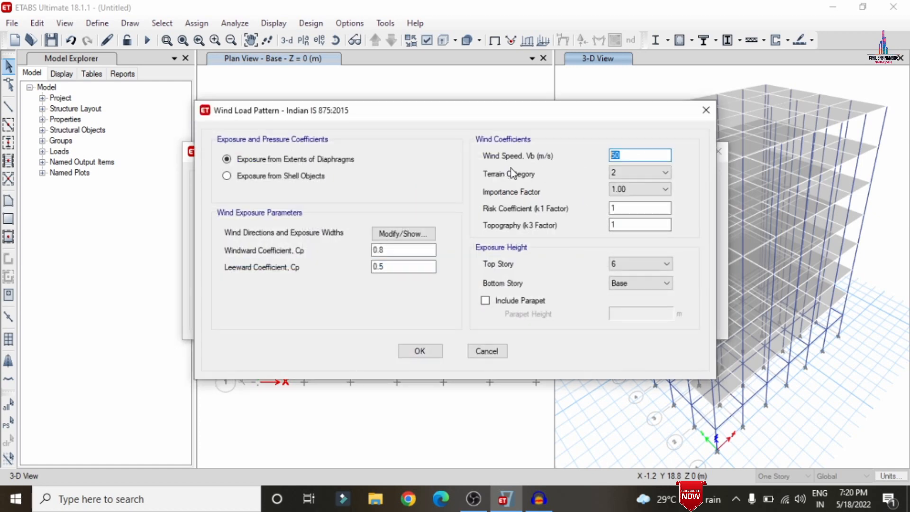
{"action": "type", "text": "44"}
{"action": "left_click", "coordinate": [622, 174]}
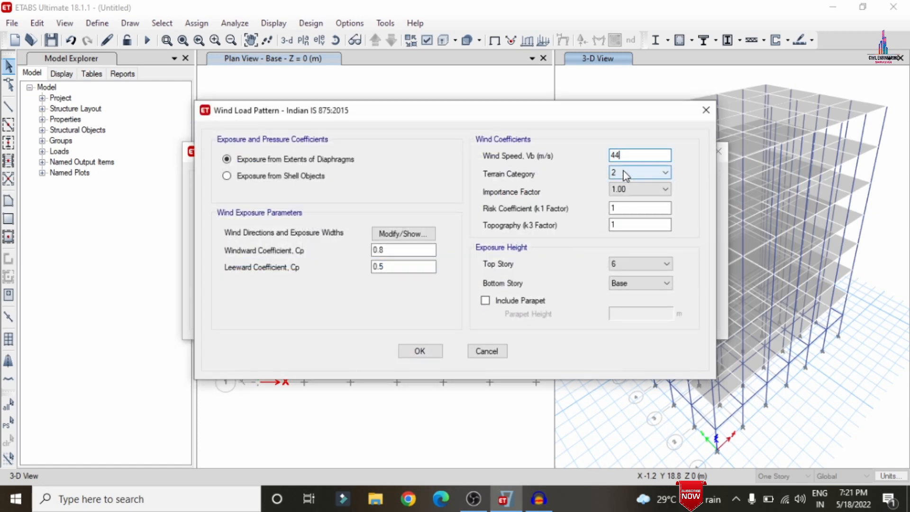
{"action": "left_click", "coordinate": [618, 211]}
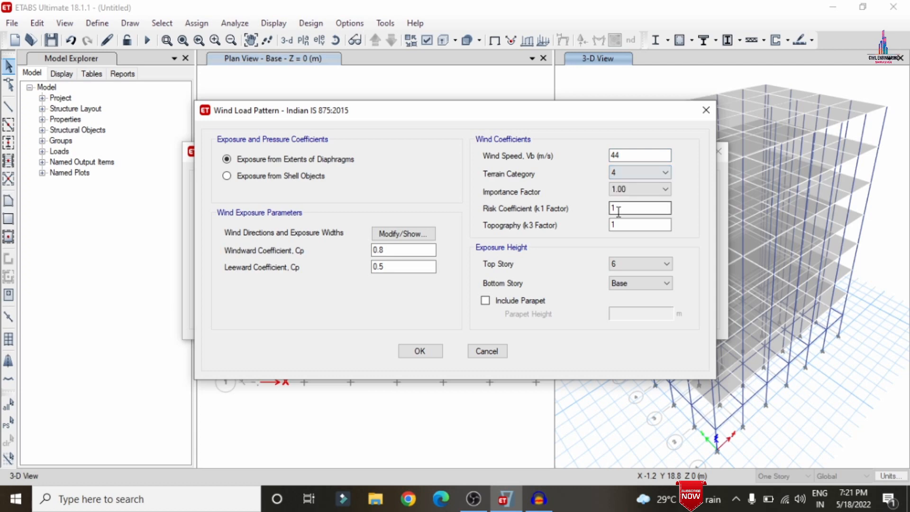
{"action": "left_click", "coordinate": [401, 234]}
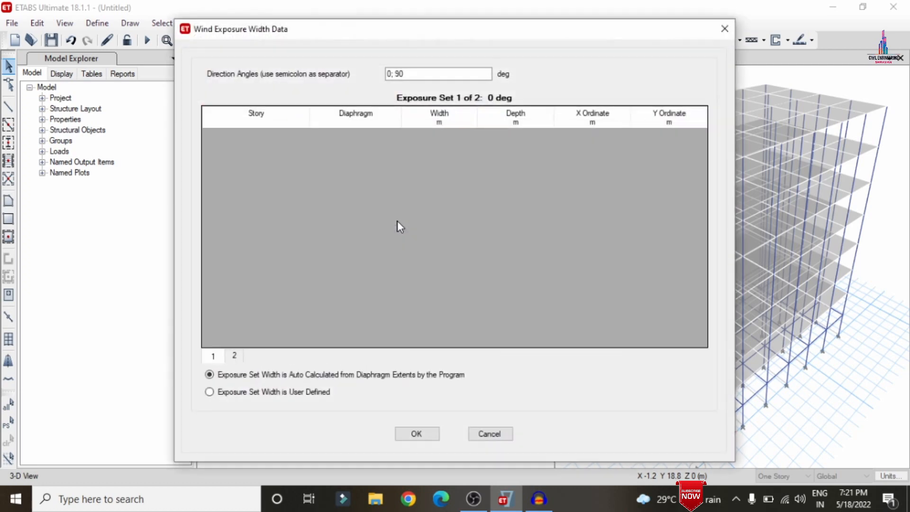
{"action": "left_click_drag", "start_coordinate": [395, 75], "coordinate": [398, 75]}
{"action": "type", "text": "18"}
{"action": "left_click", "coordinate": [416, 434]}
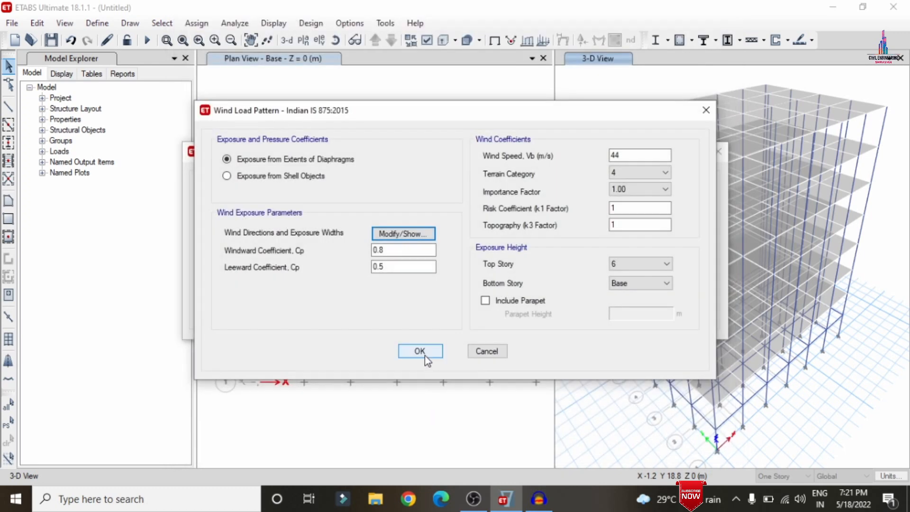
{"action": "left_click", "coordinate": [425, 356]}
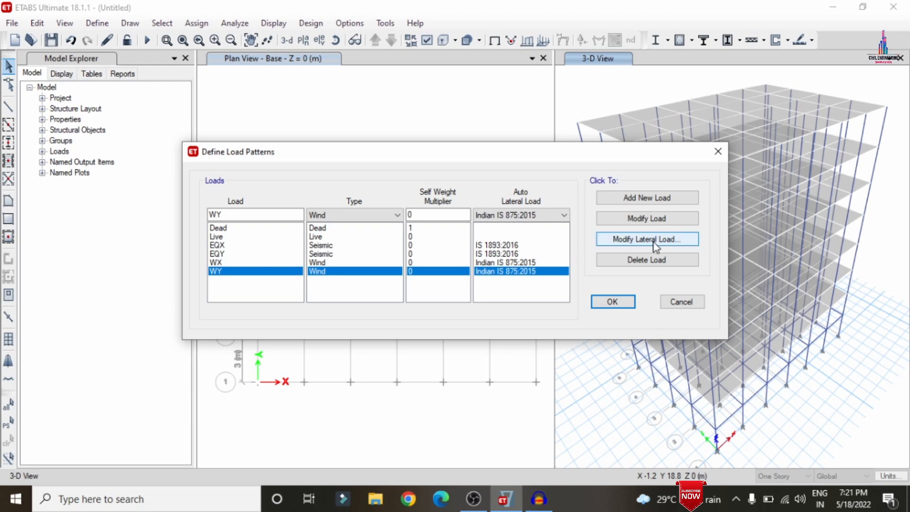
Modify the WY wind load pattern with a basic wind speed of 44 m/s and terrain category 4.
{"action": "left_click", "coordinate": [655, 245]}
{"action": "double_click", "coordinate": [630, 156]}
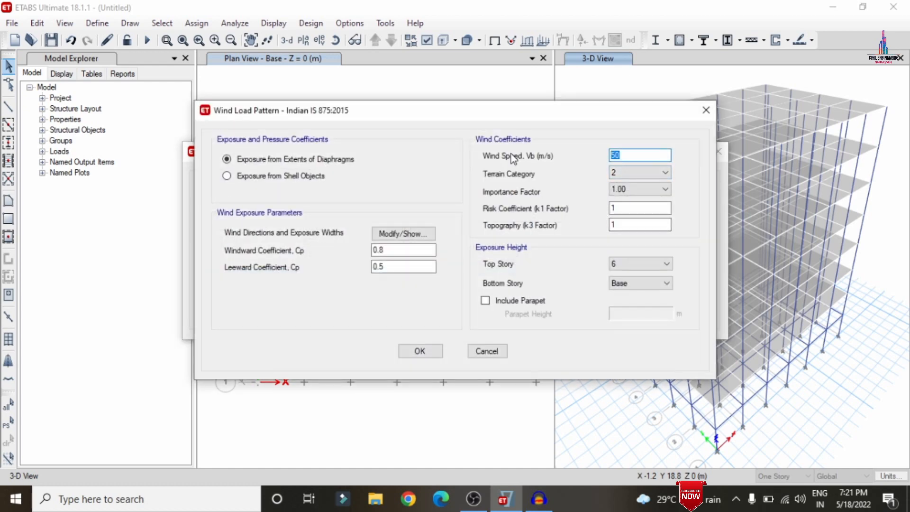
{"action": "type", "text": "44"}
{"action": "left_click", "coordinate": [636, 172]}
{"action": "left_click", "coordinate": [623, 207]}
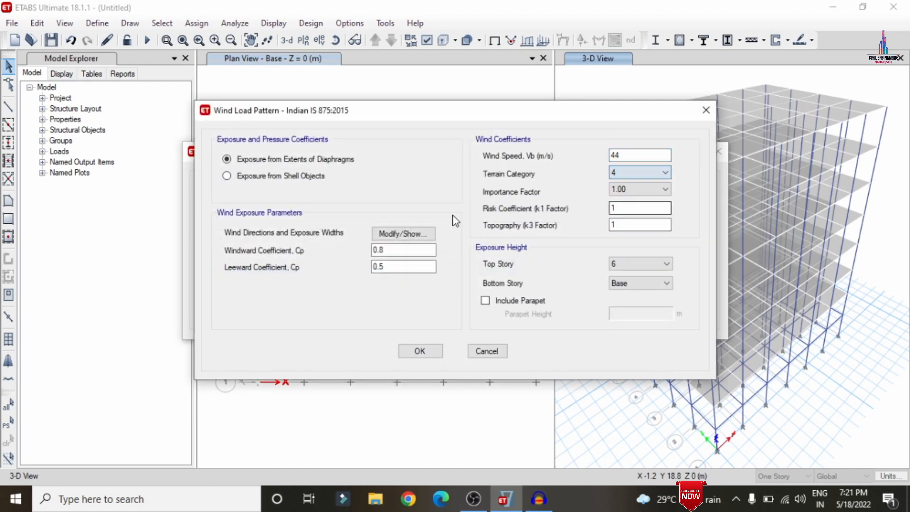
Set WY's wind direction angles to 90; 270 and close the load pattern definitions.
{"action": "left_click", "coordinate": [403, 233]}
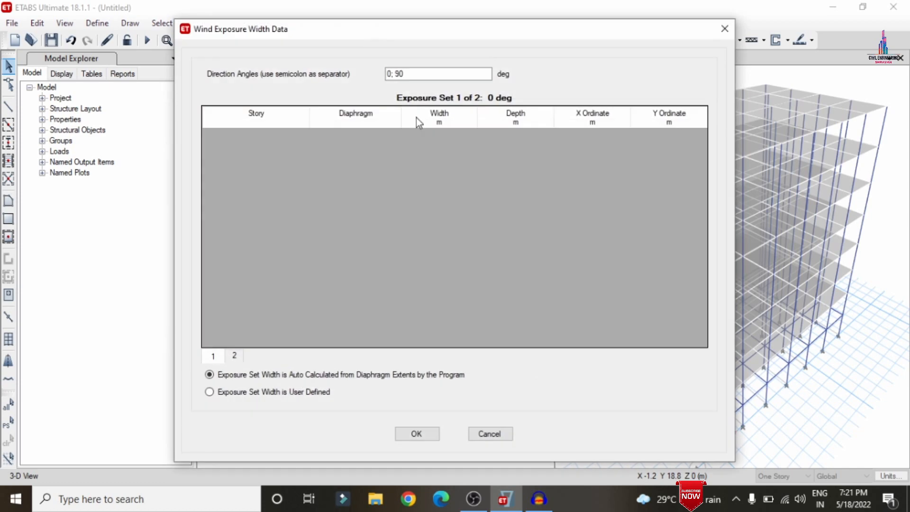
{"action": "left_click", "coordinate": [392, 75]}
{"action": "type", "text": "9"}
{"action": "key", "text": "Delete"}
{"action": "type", "text": "27"}
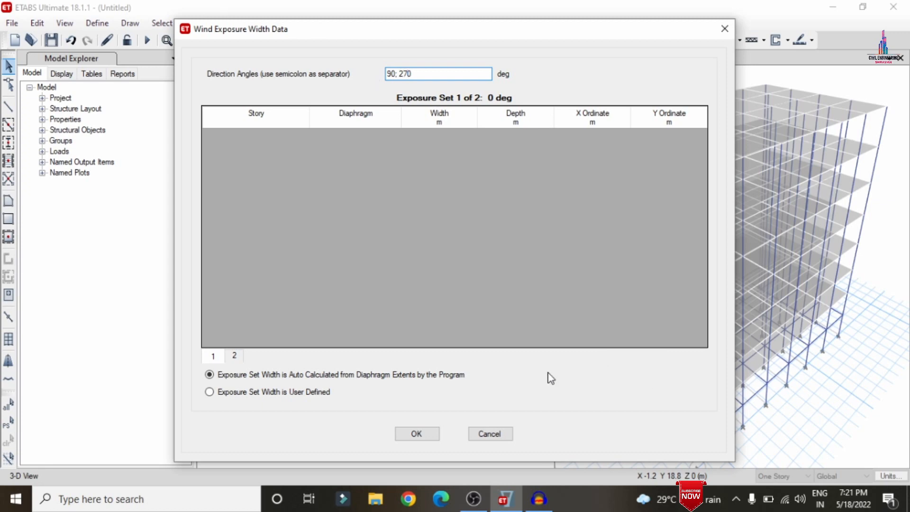
{"action": "left_click", "coordinate": [417, 433]}
{"action": "left_click", "coordinate": [434, 356]}
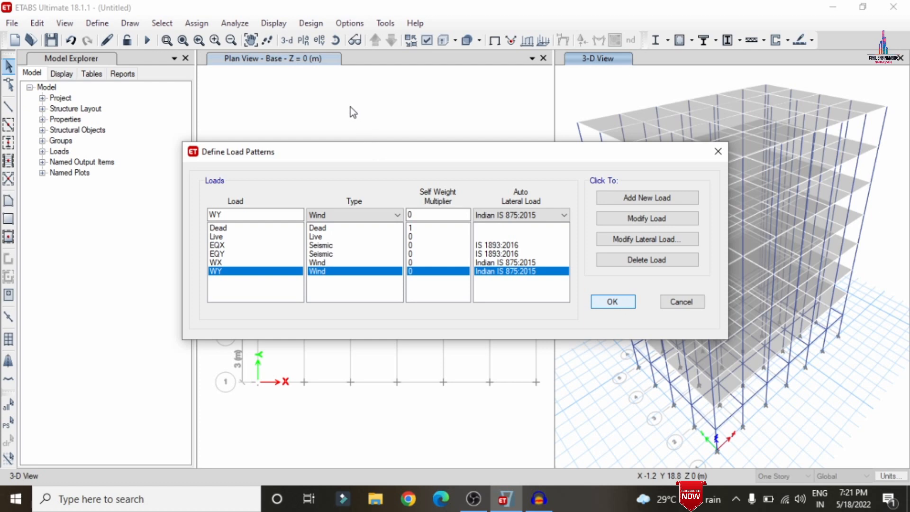
{"action": "key", "text": "Return"}
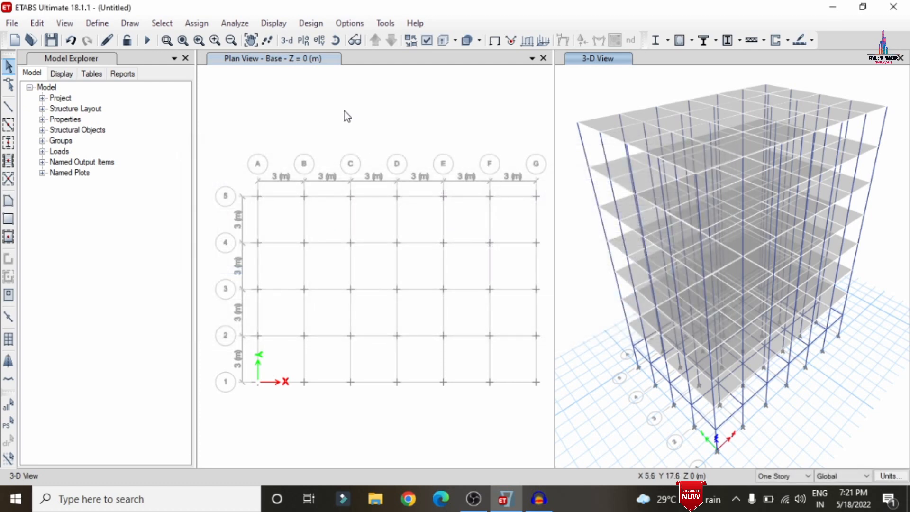
Select the whole model and add Dead joint loads of 1 in all three forces and three moments.
{"action": "key", "text": "ctrl+a"}
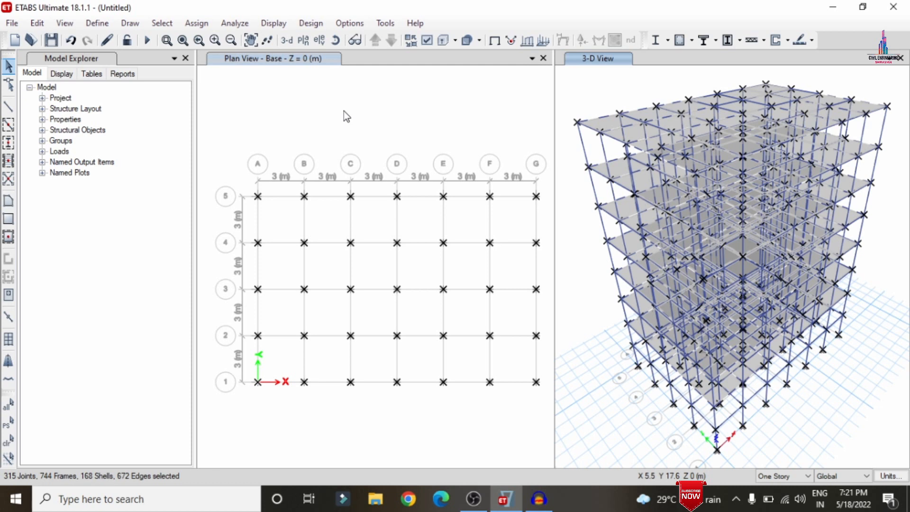
{"action": "left_click", "coordinate": [228, 23]}
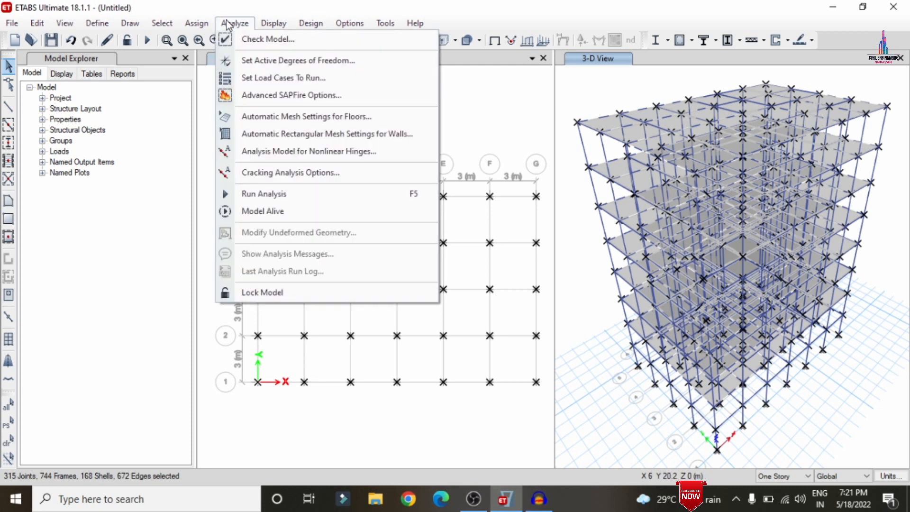
{"action": "mouse_move", "coordinate": [195, 26]}
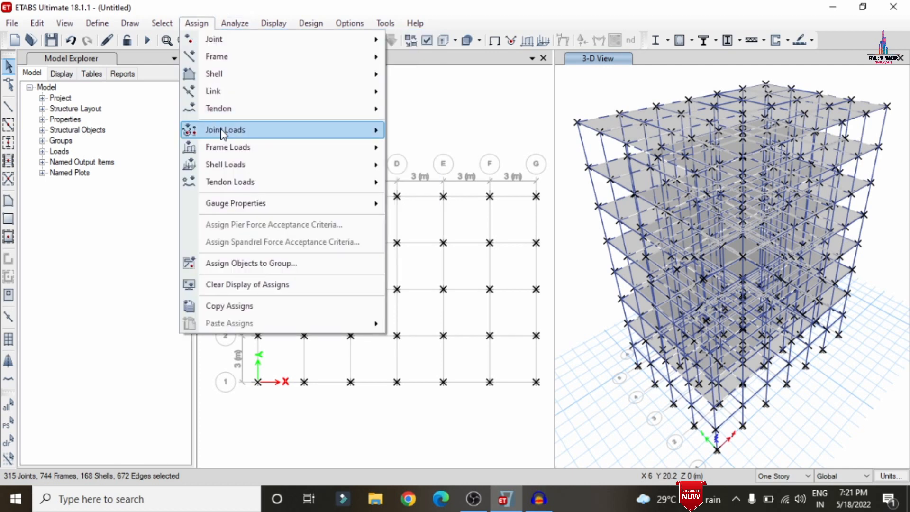
{"action": "mouse_move", "coordinate": [223, 134]}
{"action": "left_click", "coordinate": [407, 130]}
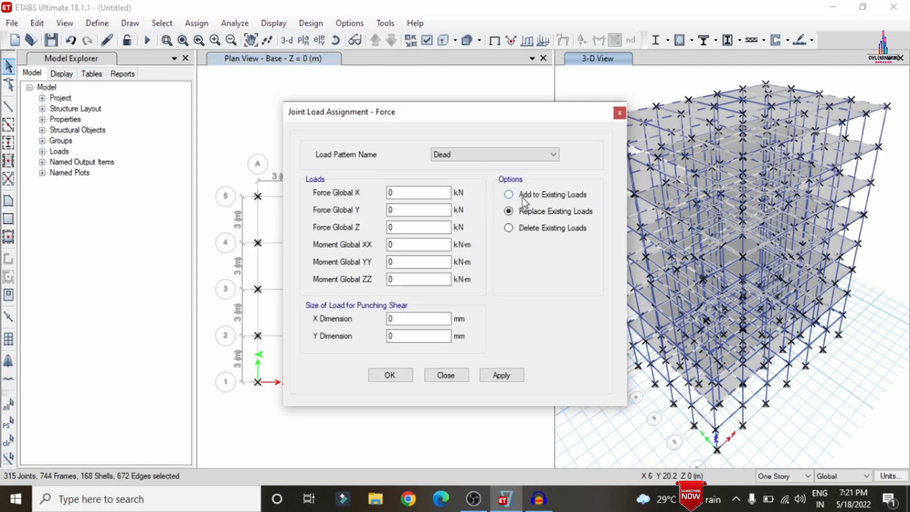
{"action": "left_click", "coordinate": [508, 195]}
{"action": "double_click", "coordinate": [411, 193]}
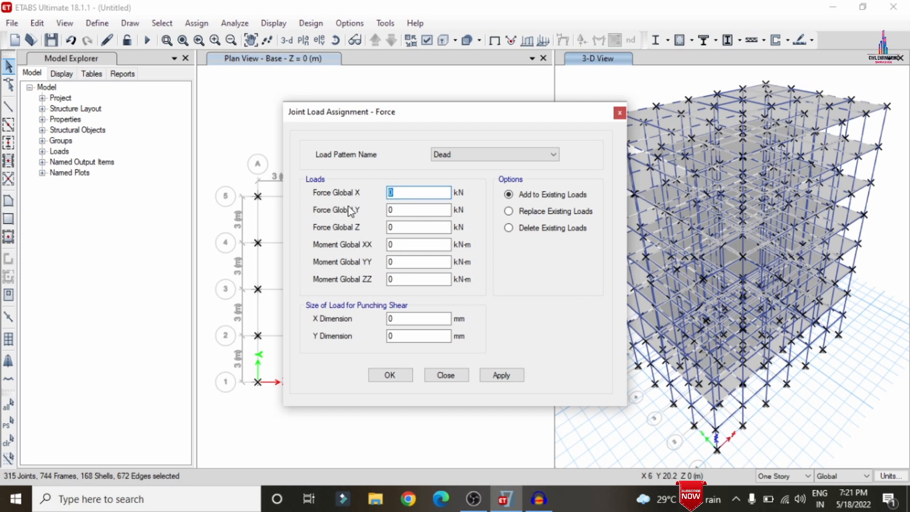
{"action": "type", "text": "1\t1\t1\t1\t1\t1"}
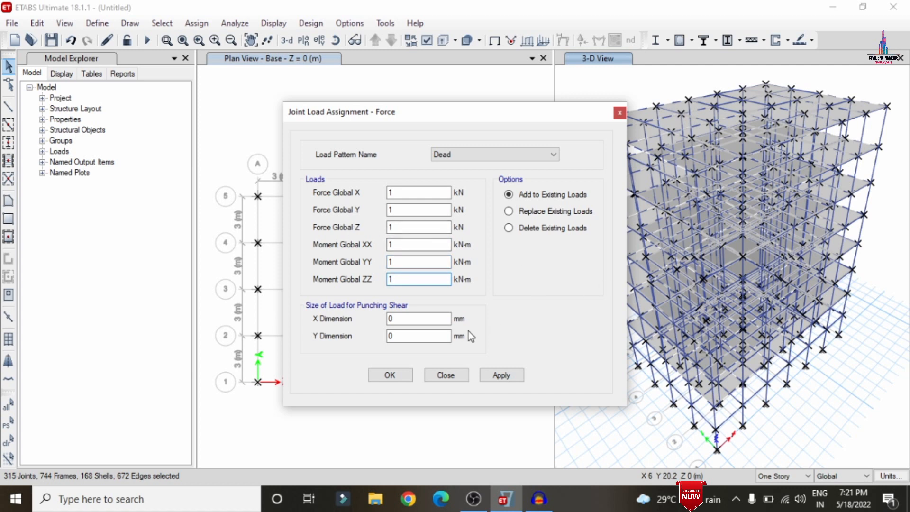
{"action": "left_click", "coordinate": [495, 375]}
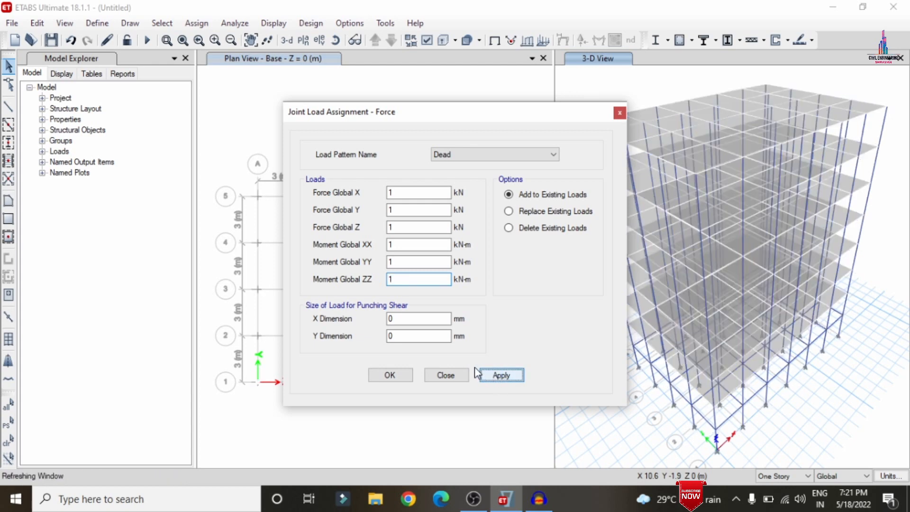
{"action": "left_click", "coordinate": [390, 375]}
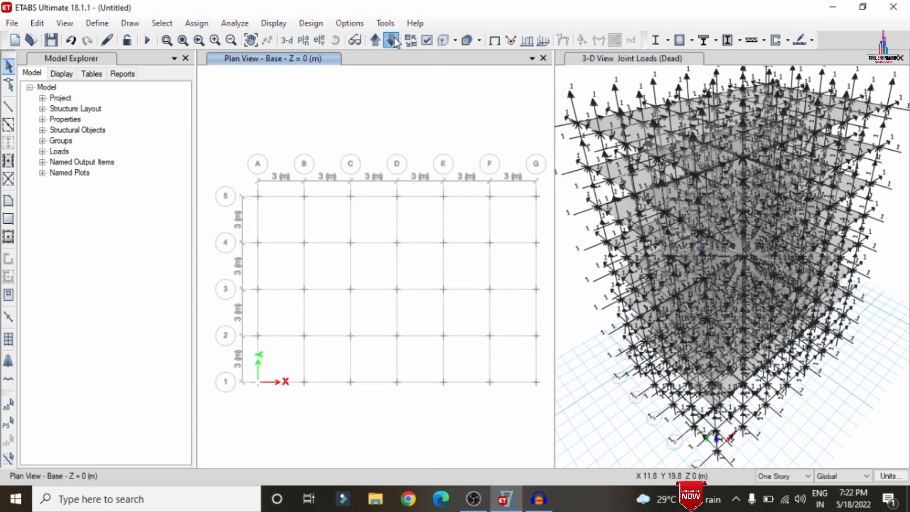
Switch the plan to the top story and select all frames with section B0.46X0.23.
{"action": "left_click", "coordinate": [394, 39]}
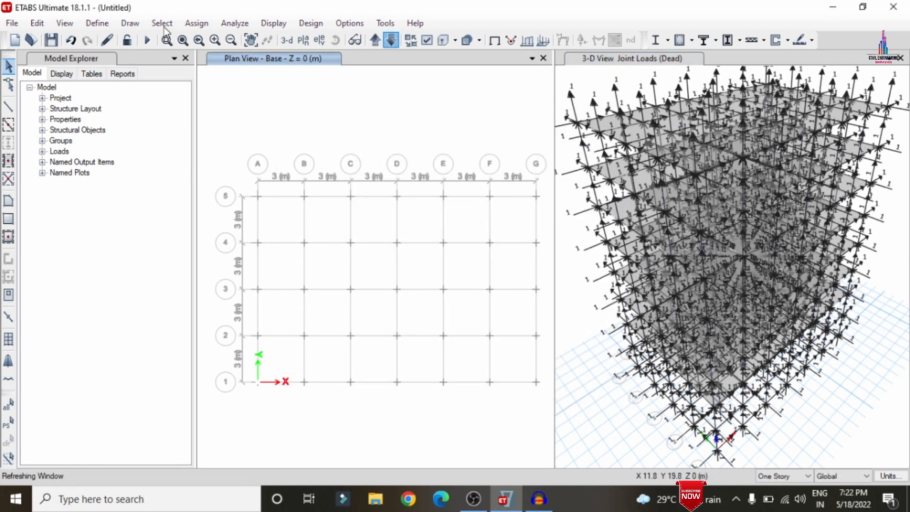
{"action": "left_click", "coordinate": [161, 23]}
{"action": "mouse_move", "coordinate": [182, 44]}
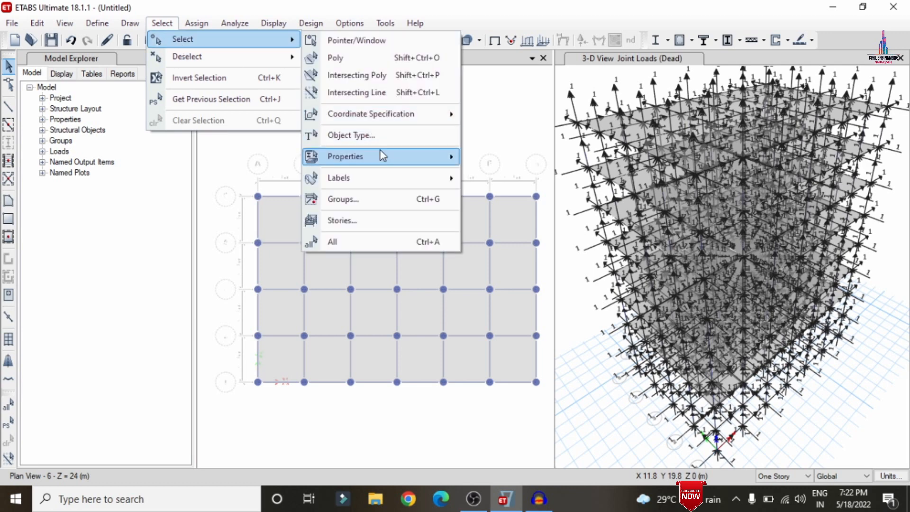
{"action": "mouse_move", "coordinate": [383, 155]}
{"action": "left_click", "coordinate": [521, 179]}
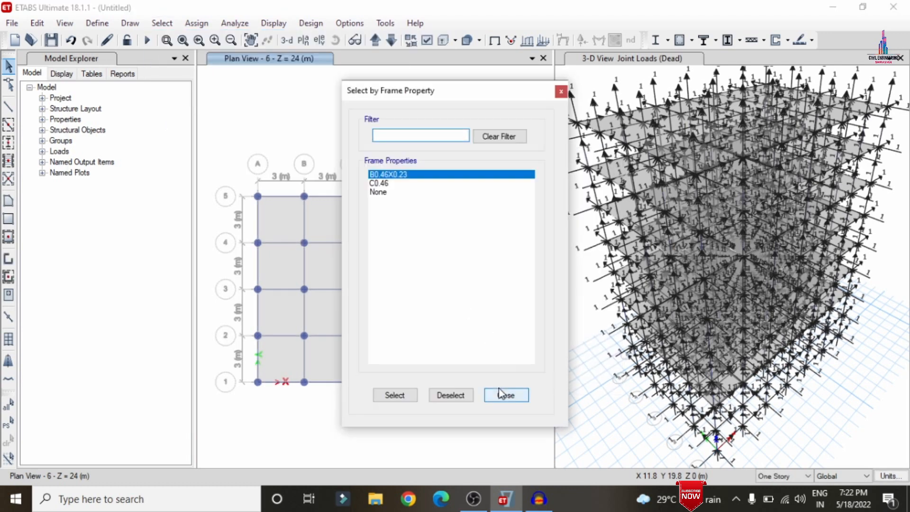
{"action": "left_click", "coordinate": [400, 396]}
{"action": "left_click", "coordinate": [505, 395]}
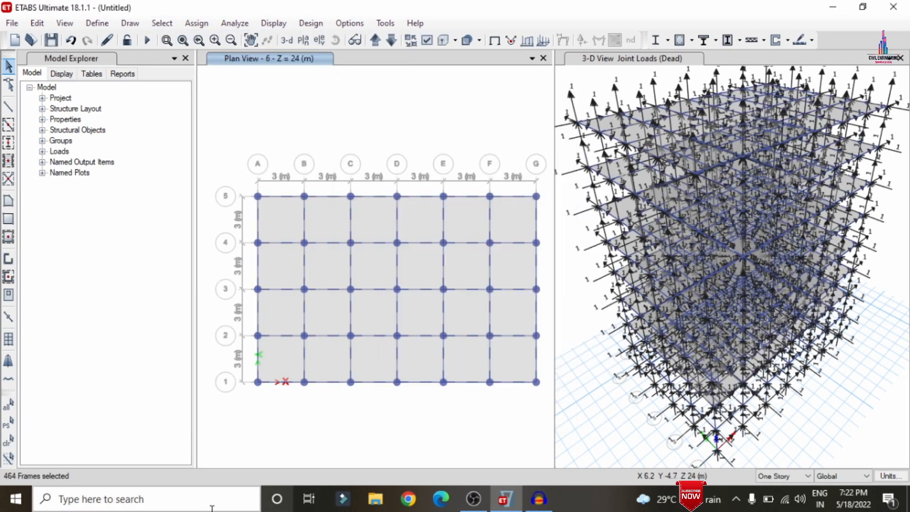
Open Calculator and compute the wall load 0.23 × 20 × 3.
{"action": "left_click", "coordinate": [211, 499]}
{"action": "type", "text": "cal"}
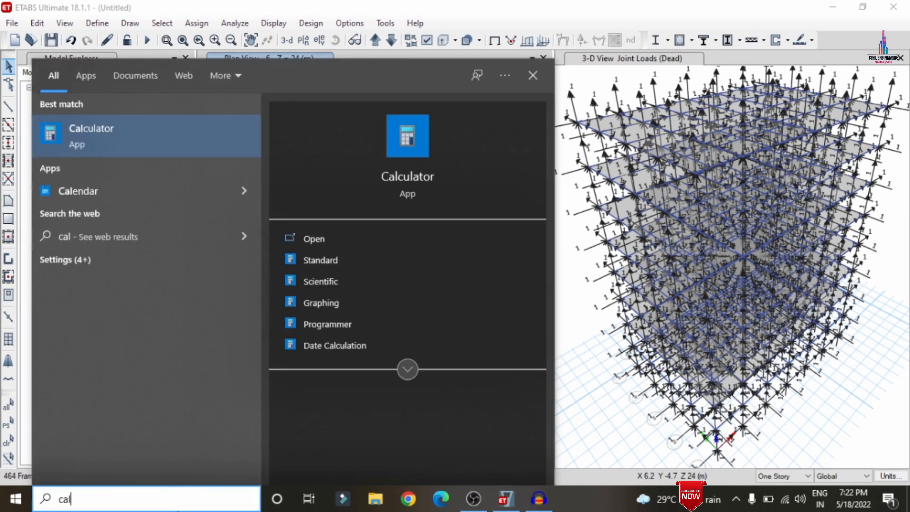
{"action": "key", "text": "Return"}
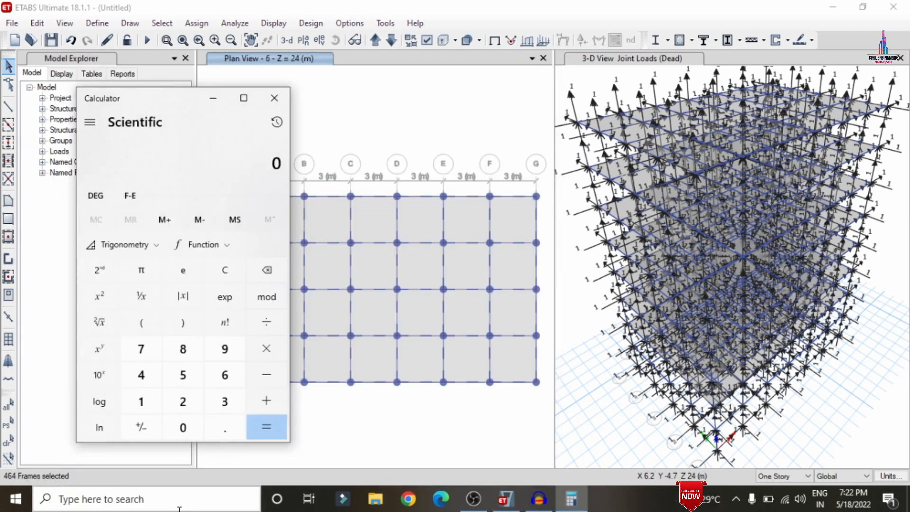
{"action": "type", "text": "0.23"}
{"action": "type", "text": "*"}
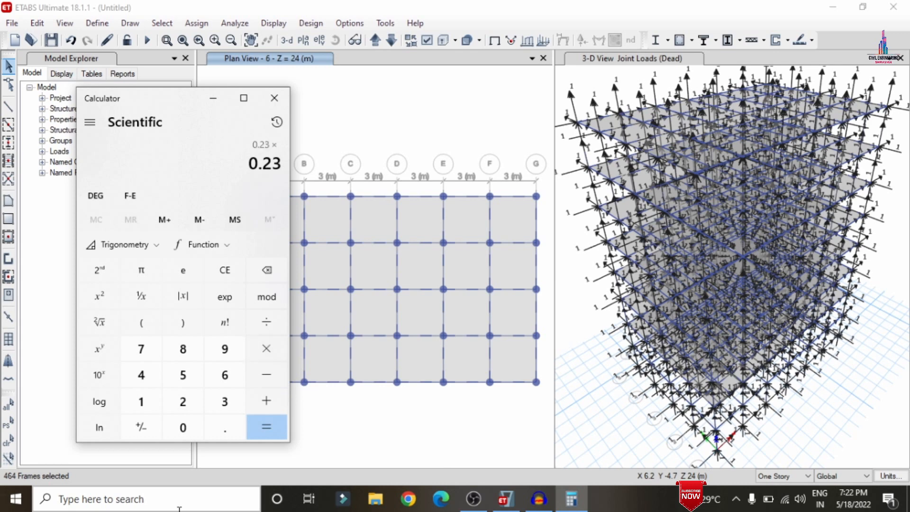
{"action": "type", "text": "20"}
{"action": "type", "text": "*"}
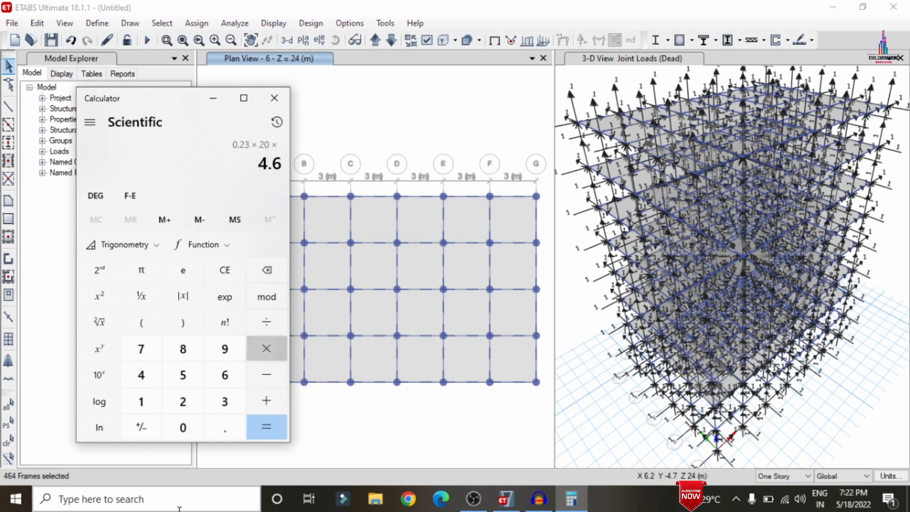
{"action": "type", "text": "3"}
{"action": "key", "text": "Return"}
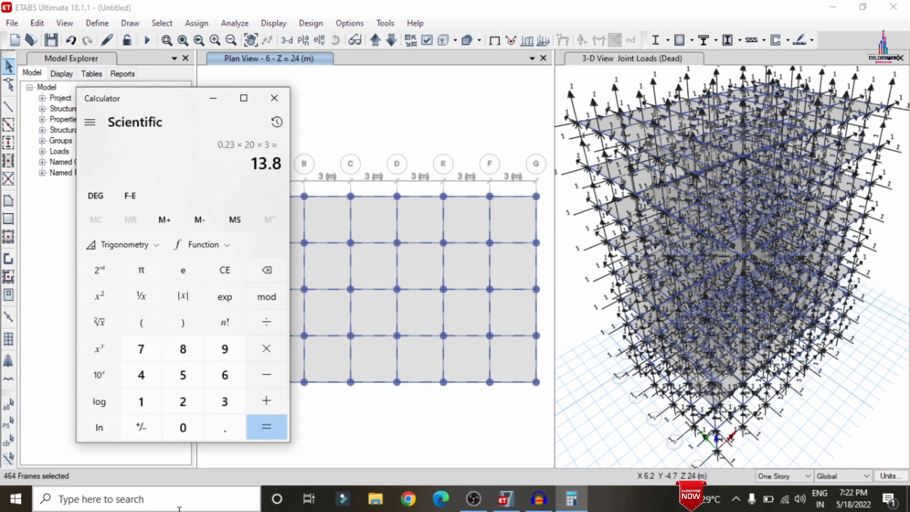
Compute 0.125 × 20 × 3 in Calculator.
{"action": "type", "text": ".125"}
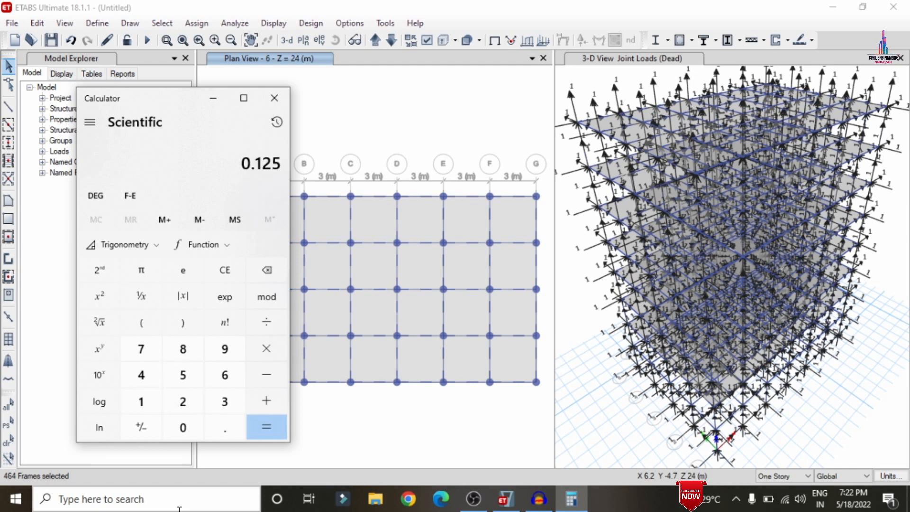
{"action": "key", "text": "asterisk"}
{"action": "type", "text": "20"}
{"action": "key", "text": "asterisk"}
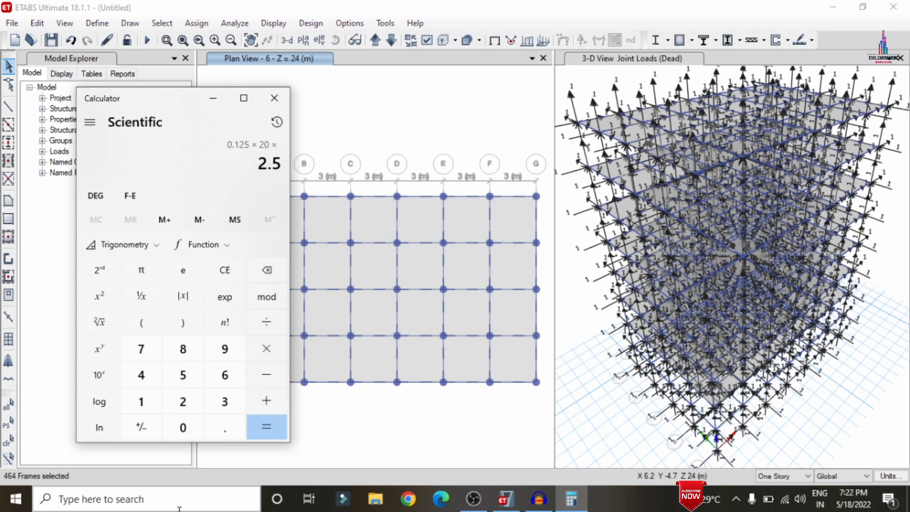
{"action": "type", "text": "3"}
{"action": "key", "text": "Return"}
{"action": "type", "text": "0.12"}
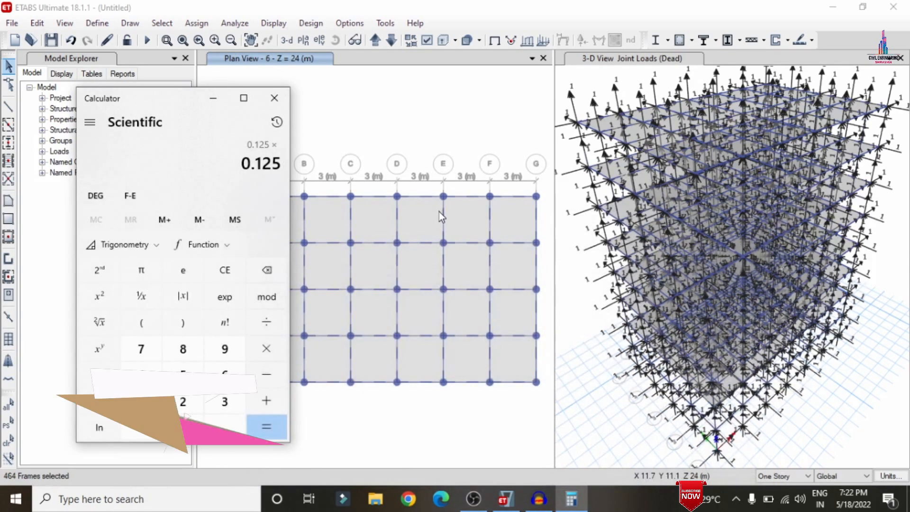
{"action": "type", "text": "20"}
{"action": "type", "text": "*"}
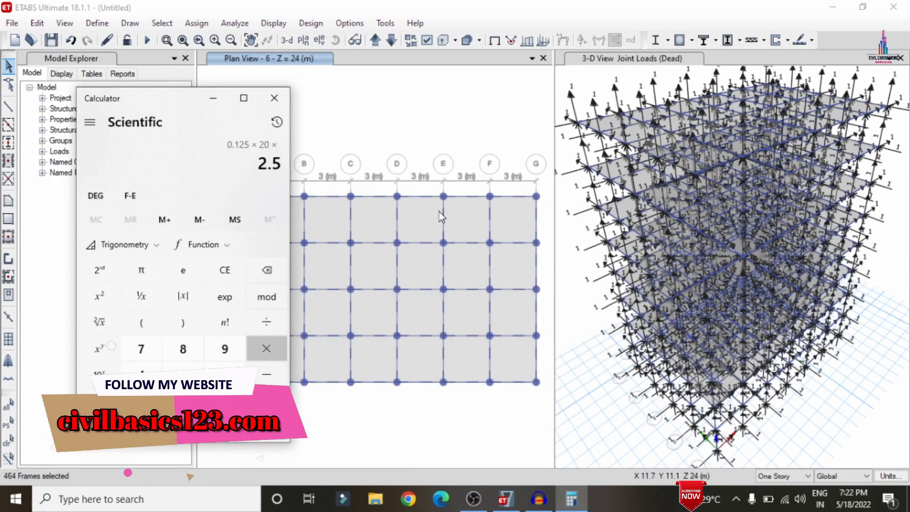
{"action": "type", "text": "3"}
{"action": "key", "text": "Return"}
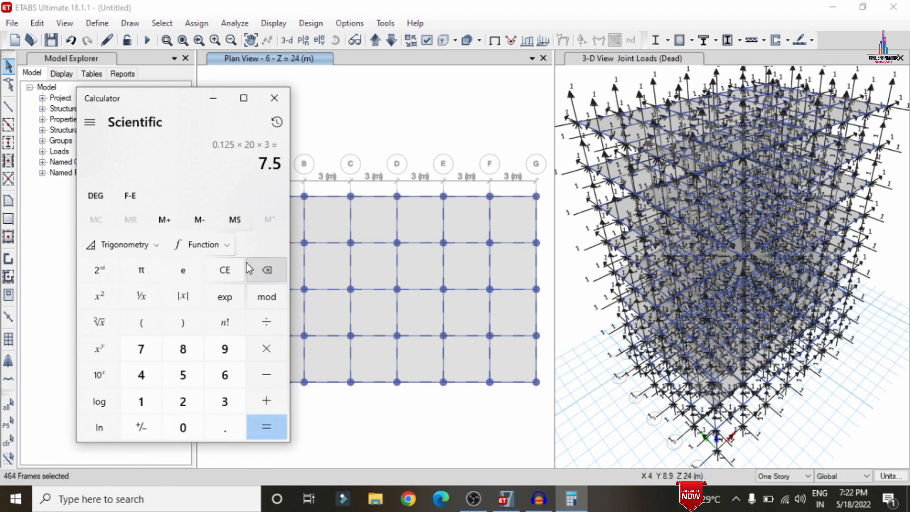
Compute 0.125 × 1.2 × 20 and add 7.5 and 13.8 to get the total wall load.
{"action": "left_click", "coordinate": [236, 269]}
{"action": "type", "text": "0.1"}
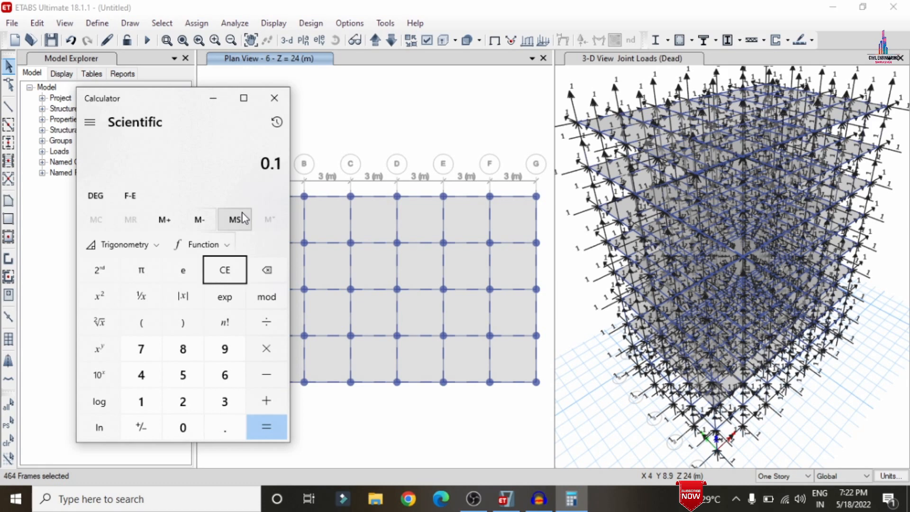
{"action": "type", "text": "25*1.2"}
{"action": "type", "text": "*20"}
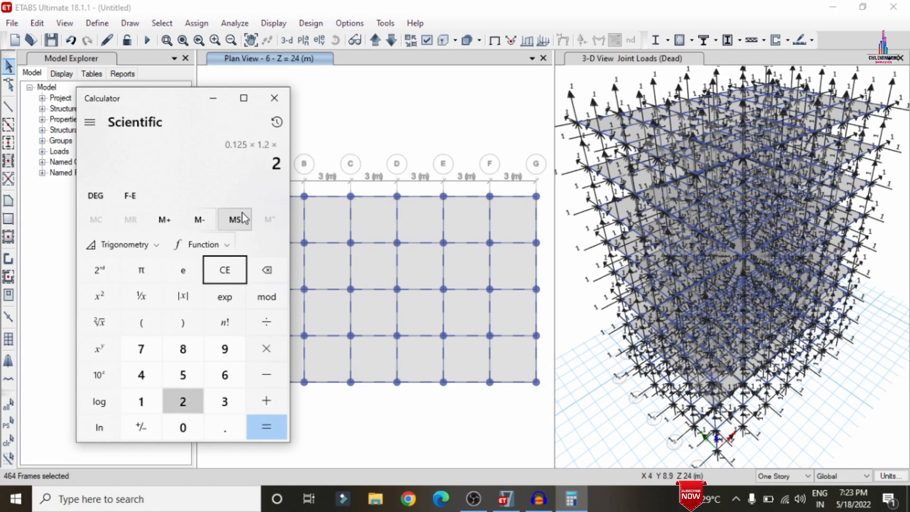
{"action": "key", "text": "Return"}
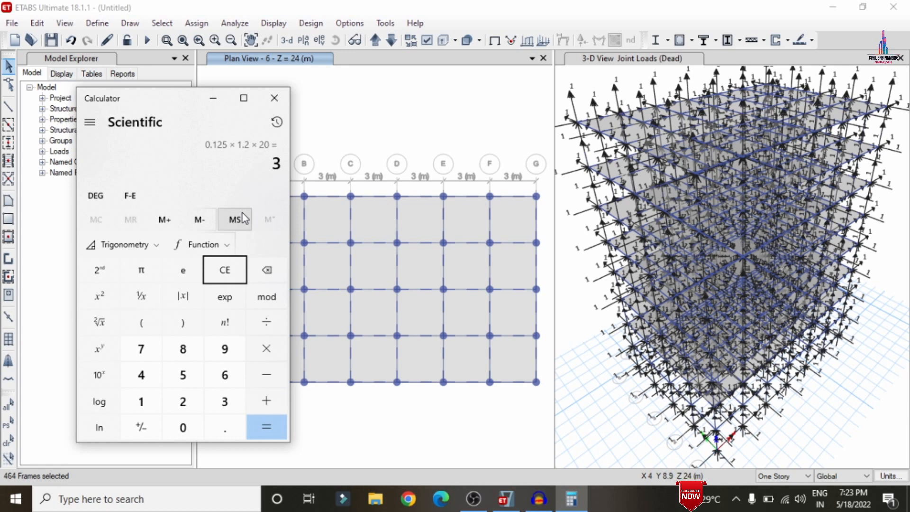
{"action": "type", "text": "+ 7.5 + 13"}
{"action": "type", "text": ".8"}
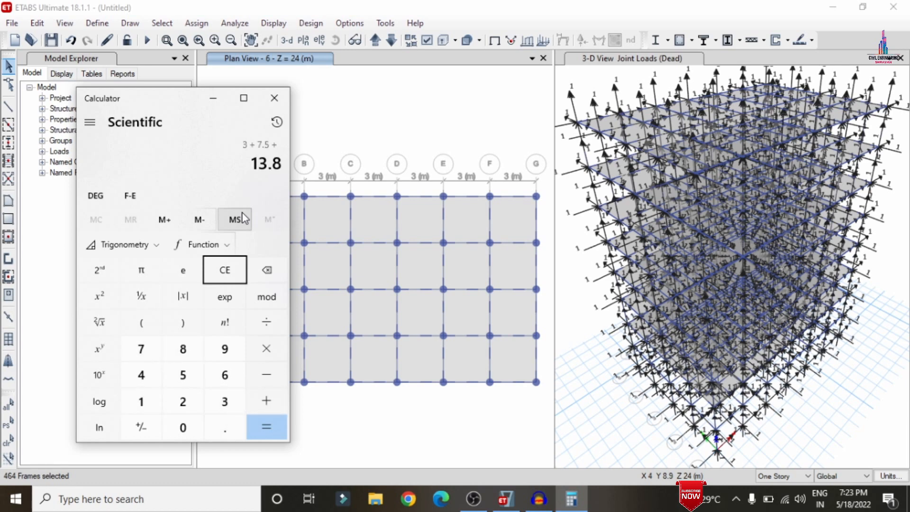
{"action": "key", "text": "Return"}
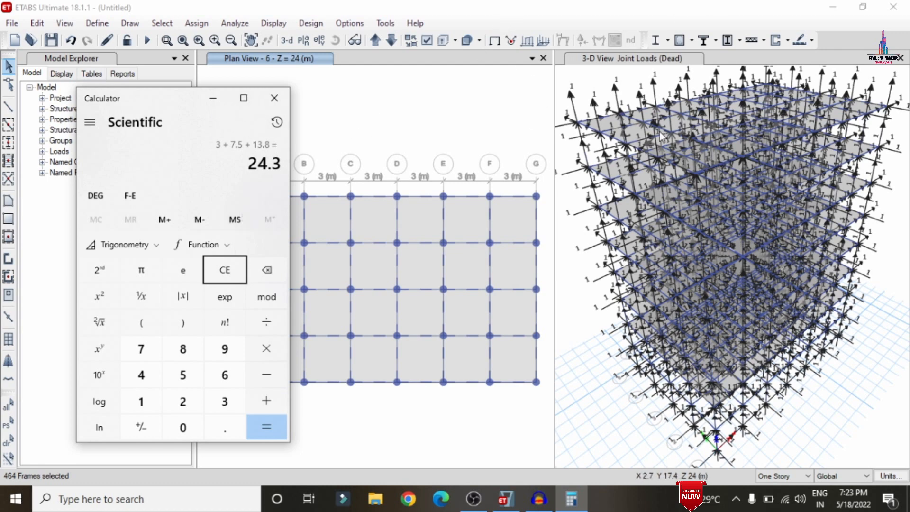
Assign a uniform Dead distributed frame load of 24.3 kN/m to the selected beams.
{"action": "left_click", "coordinate": [208, 99]}
{"action": "left_click", "coordinate": [197, 23]}
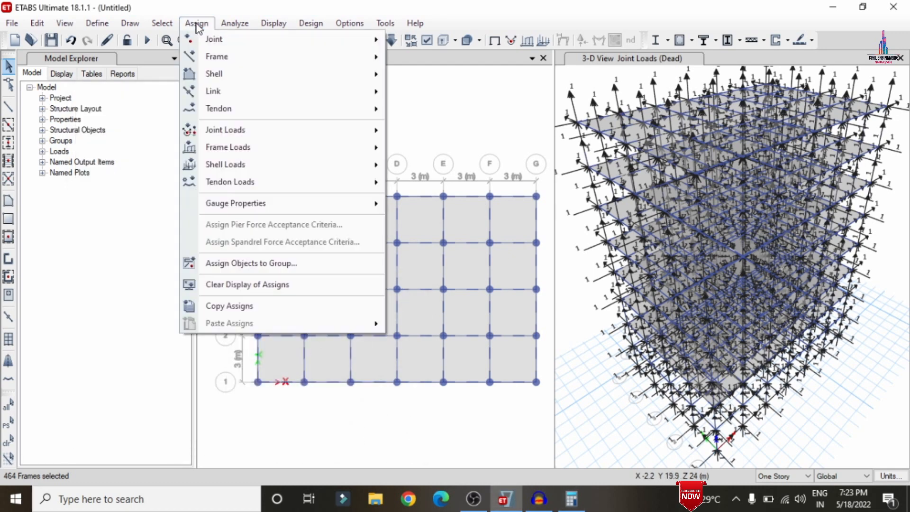
{"action": "left_click", "coordinate": [416, 164]}
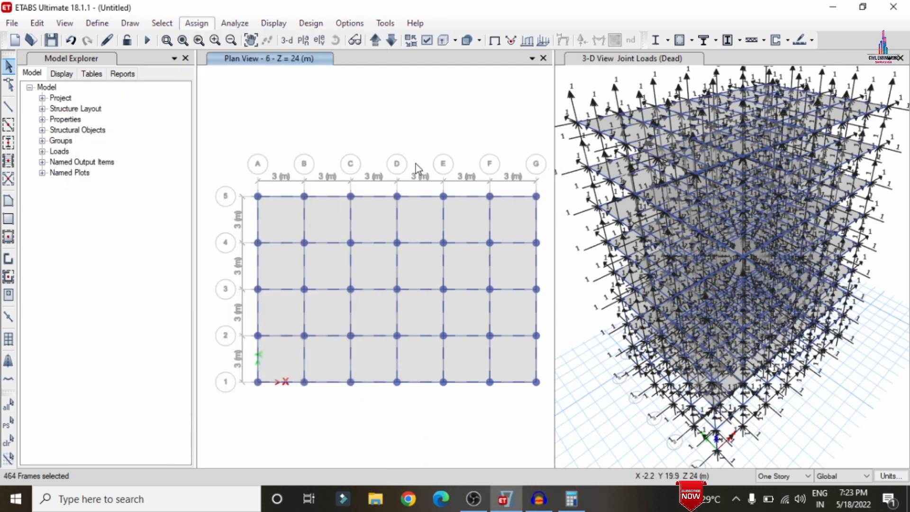
{"action": "left_click", "coordinate": [562, 209]}
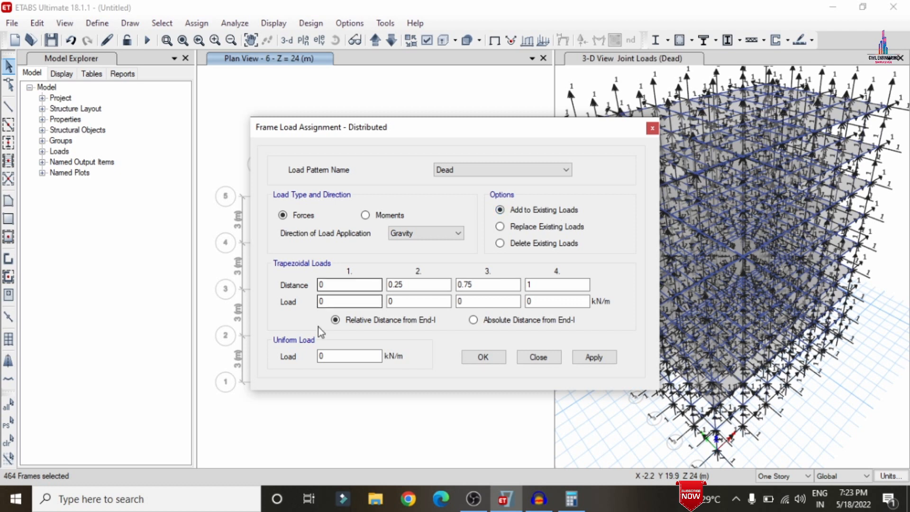
{"action": "double_click", "coordinate": [337, 355]}
{"action": "type", "text": "24.3"}
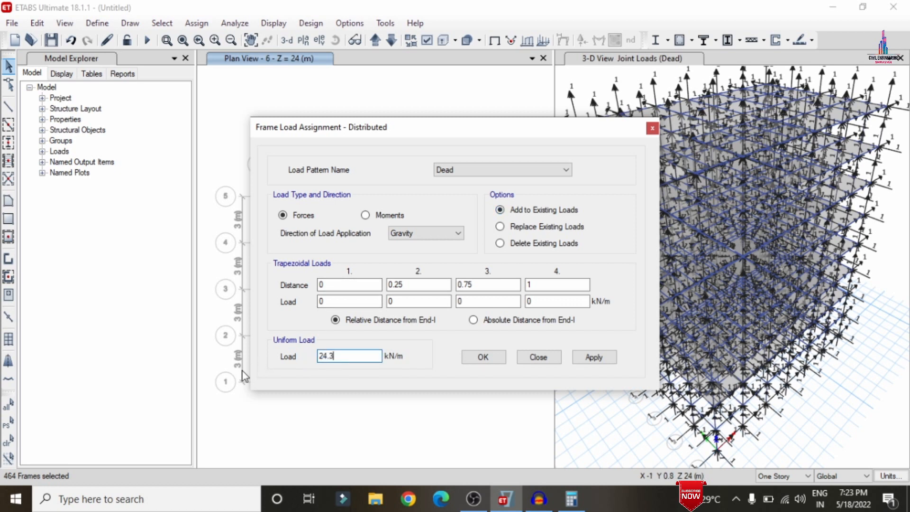
{"action": "left_click", "coordinate": [604, 366]}
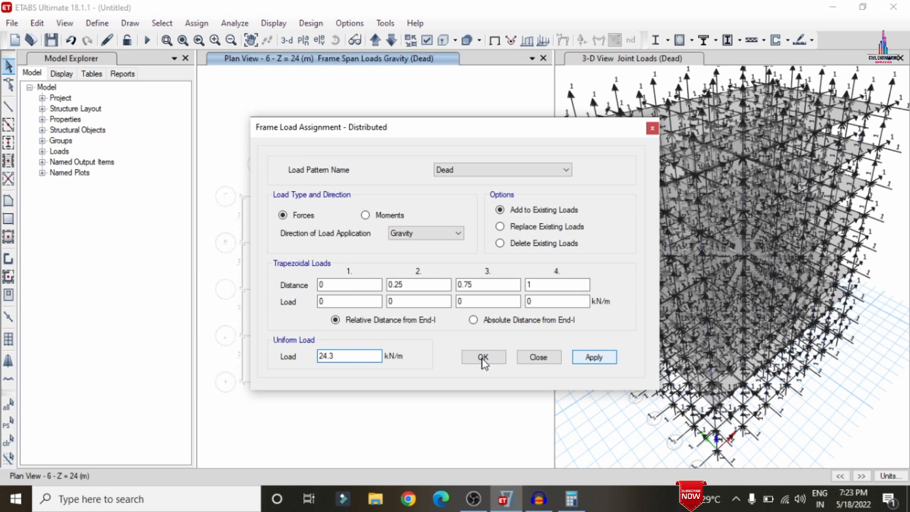
{"action": "left_click", "coordinate": [483, 357]}
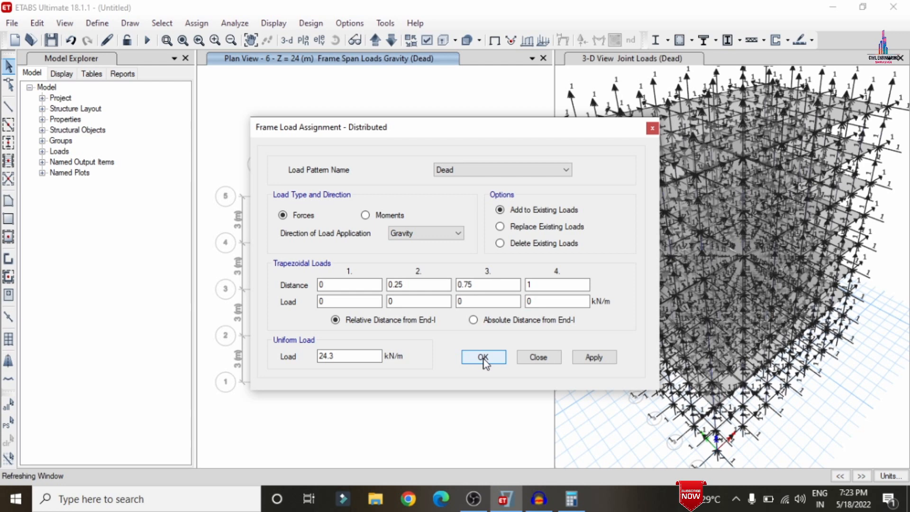
{"action": "left_click", "coordinate": [483, 358]}
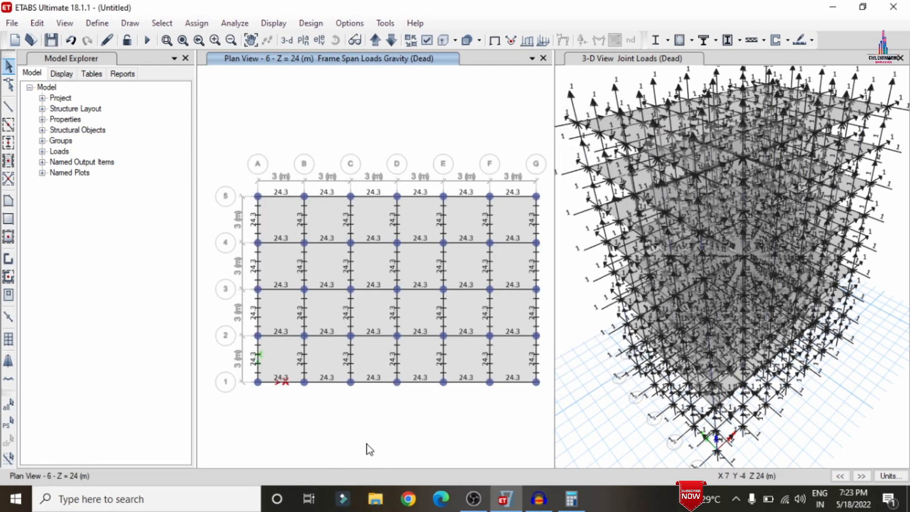
Compute 0.1 × 20 in Calculator and minimize it.
{"action": "left_click", "coordinate": [571, 499]}
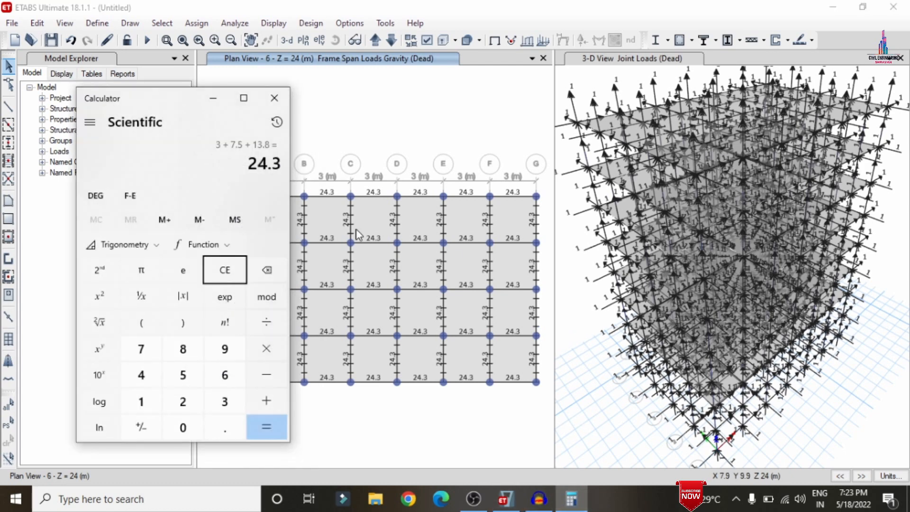
{"action": "left_click", "coordinate": [225, 266]}
{"action": "type", "text": "0.1"}
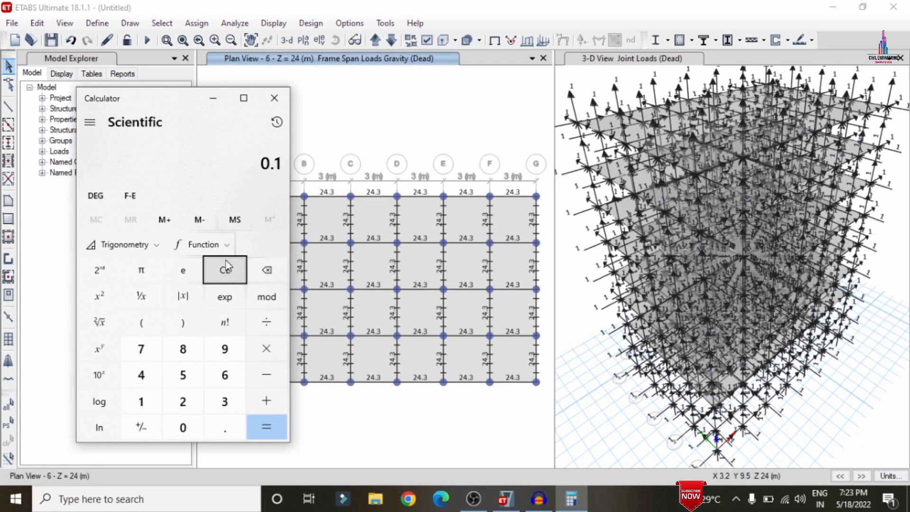
{"action": "type", "text": "*"}
{"action": "type", "text": "20"}
{"action": "key", "text": "Return"}
{"action": "left_click", "coordinate": [213, 98]}
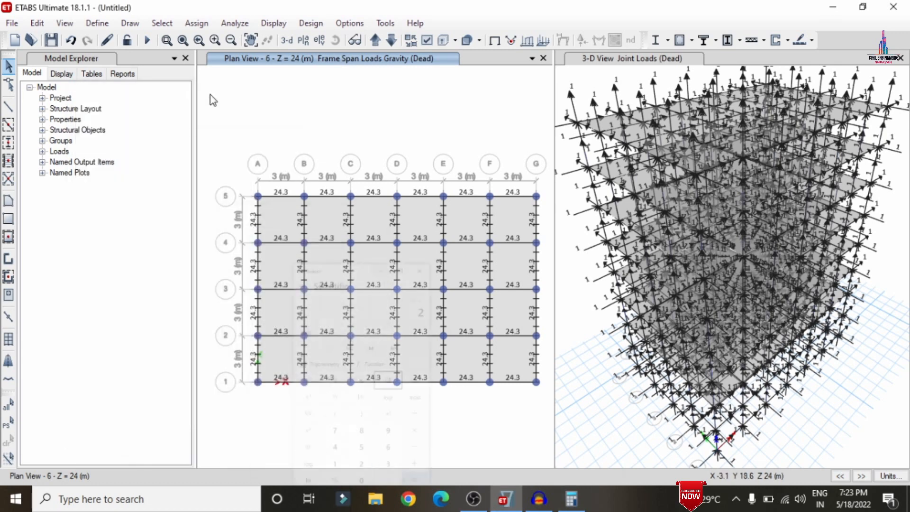
Select all slabs with the S150 slab property.
{"action": "left_click", "coordinate": [164, 24]}
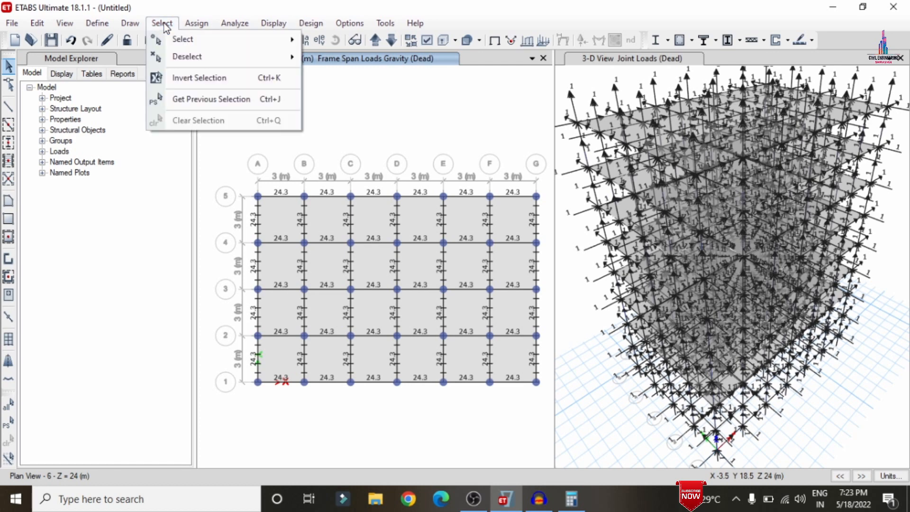
{"action": "mouse_move", "coordinate": [190, 44]}
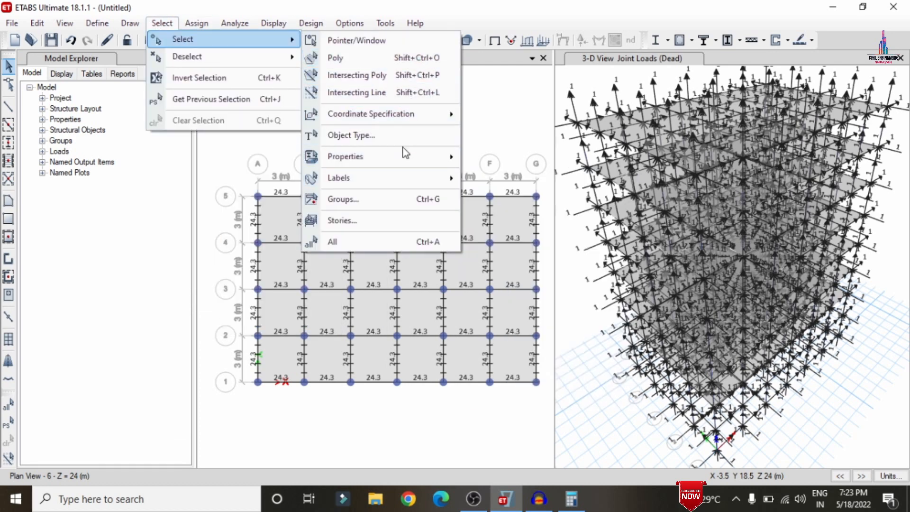
{"action": "mouse_move", "coordinate": [405, 158]}
{"action": "left_click", "coordinate": [516, 198]}
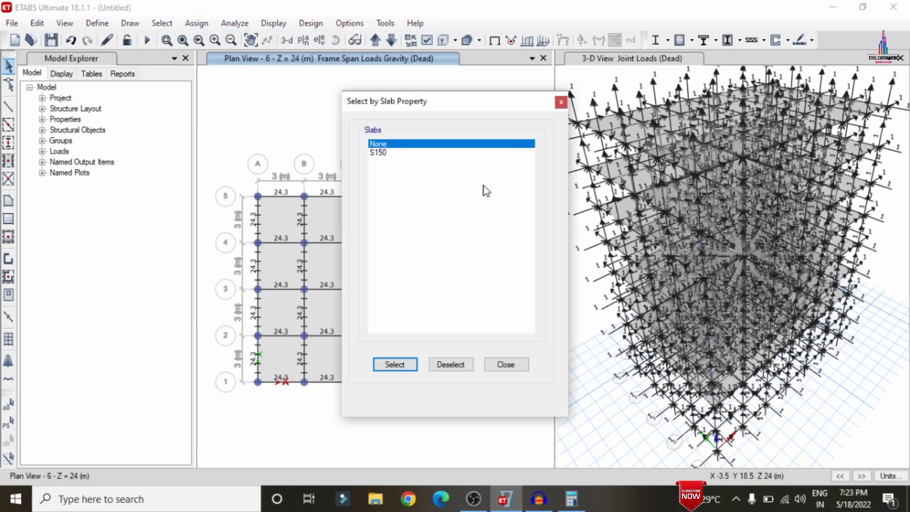
{"action": "left_click", "coordinate": [374, 153]}
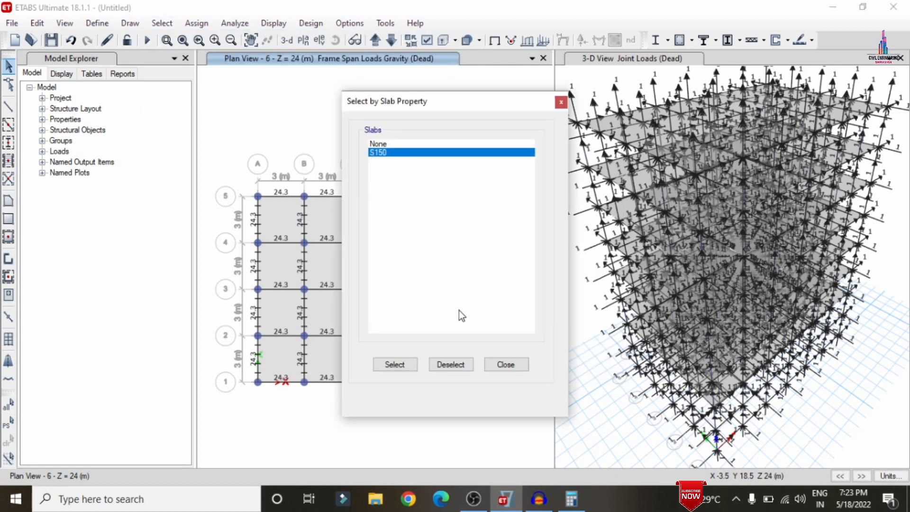
{"action": "left_click", "coordinate": [390, 364]}
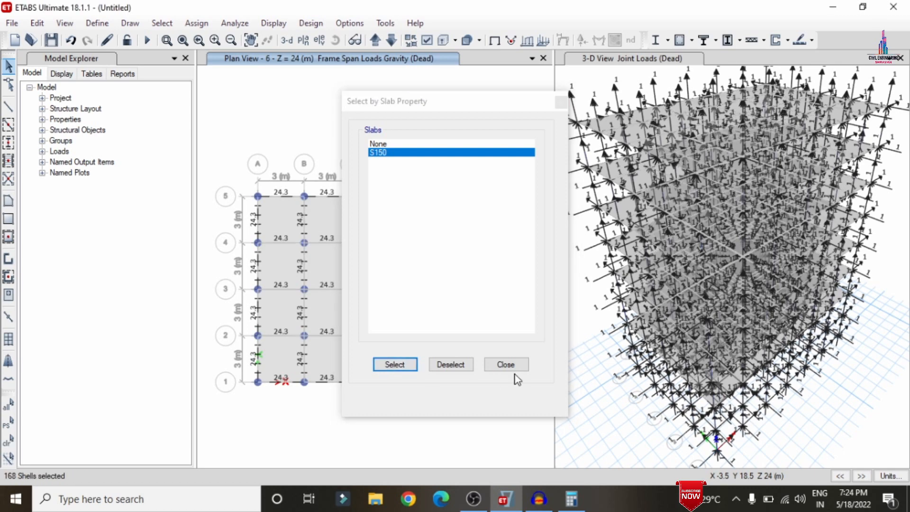
{"action": "left_click", "coordinate": [501, 370]}
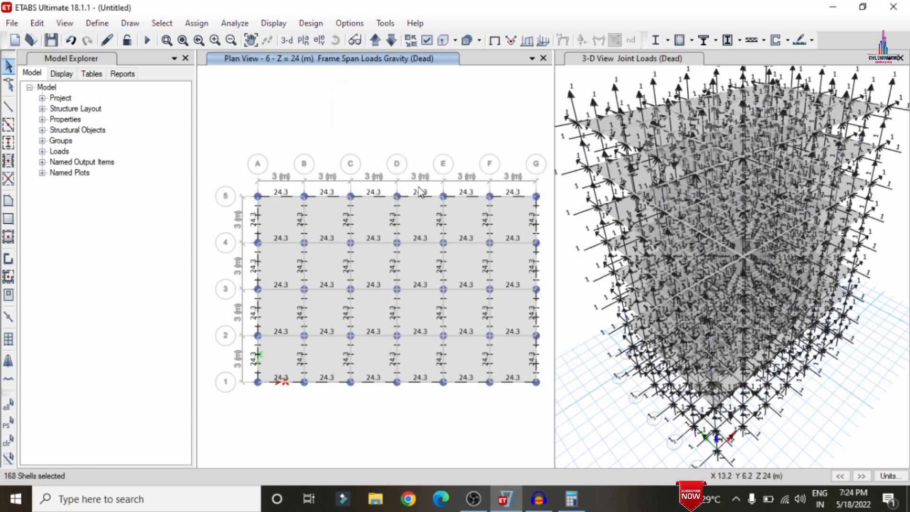
Assign a uniform Dead shell load of 2 kN/m² to the selected slabs.
{"action": "left_click", "coordinate": [196, 23]}
{"action": "mouse_move", "coordinate": [237, 165]}
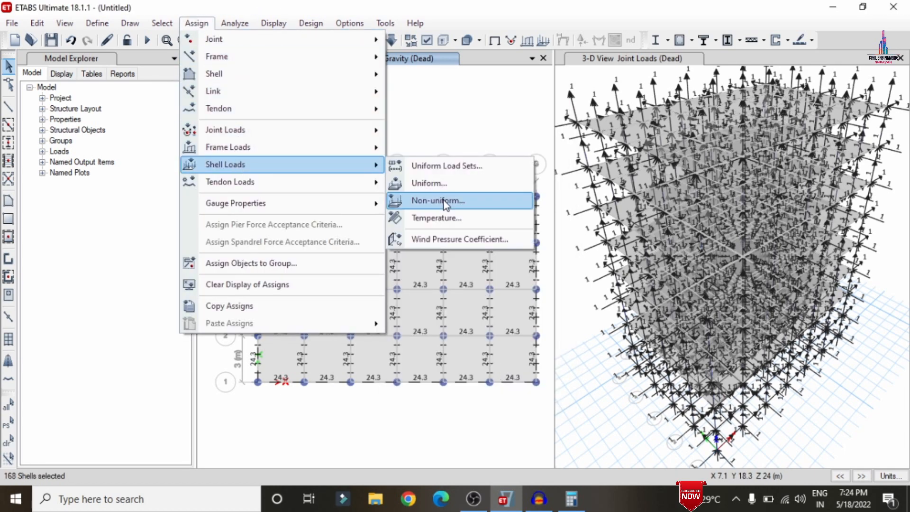
{"action": "left_click", "coordinate": [436, 186]}
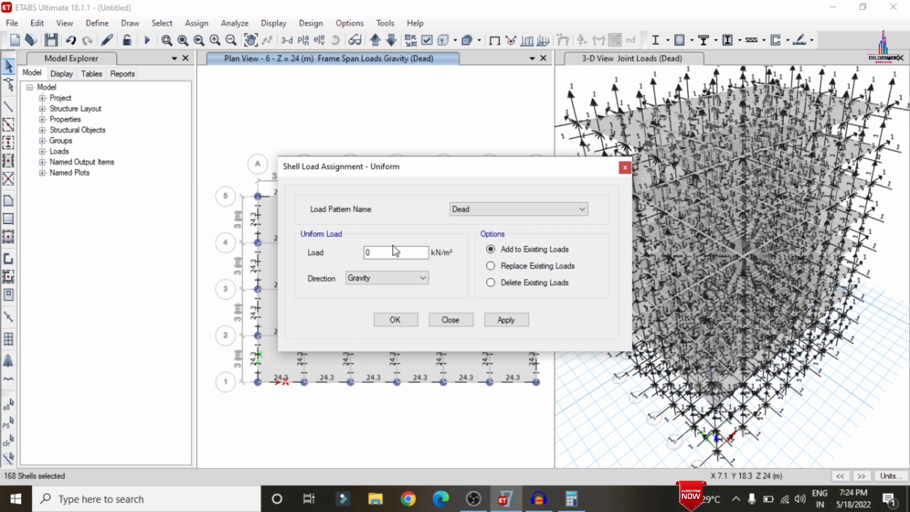
{"action": "double_click", "coordinate": [395, 251]}
{"action": "type", "text": "2"}
{"action": "left_click", "coordinate": [493, 320]}
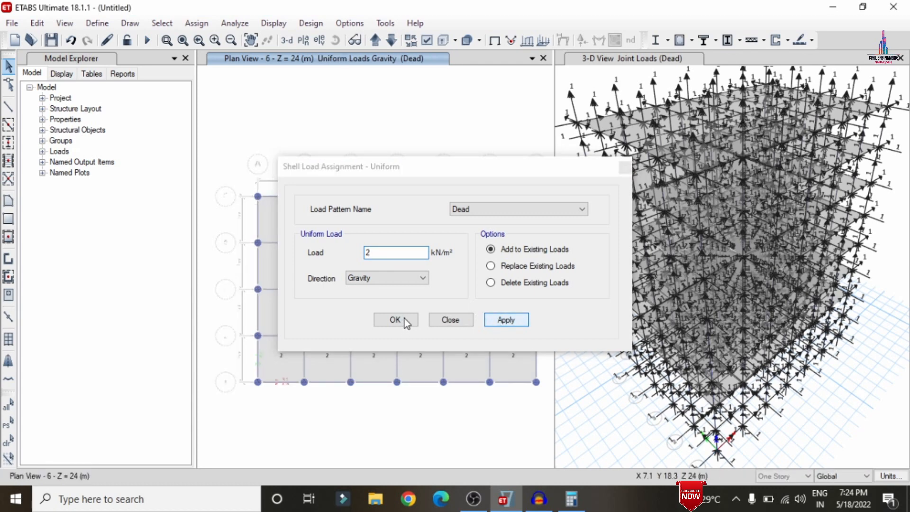
{"action": "left_click", "coordinate": [386, 322]}
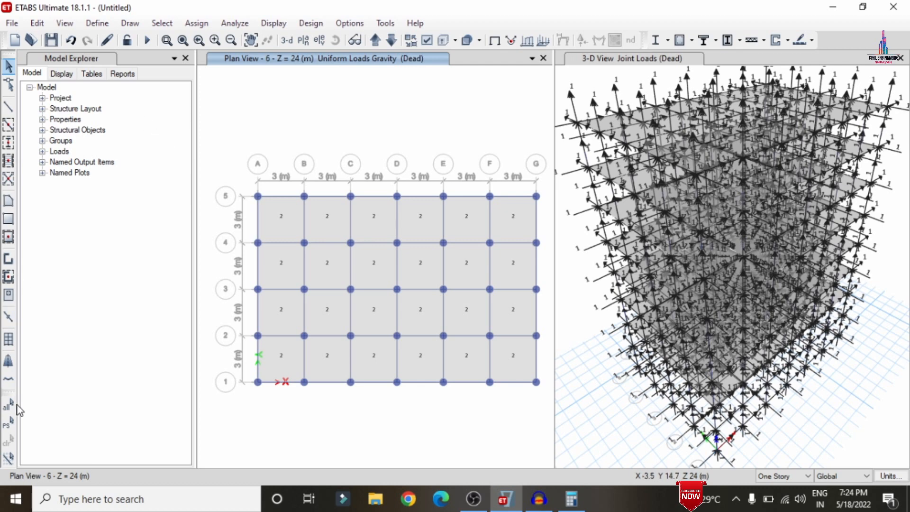
Reselect the previous slab selection and add a uniform Live shell load of 3.5 kN/m² to existing loads.
{"action": "left_click", "coordinate": [8, 422]}
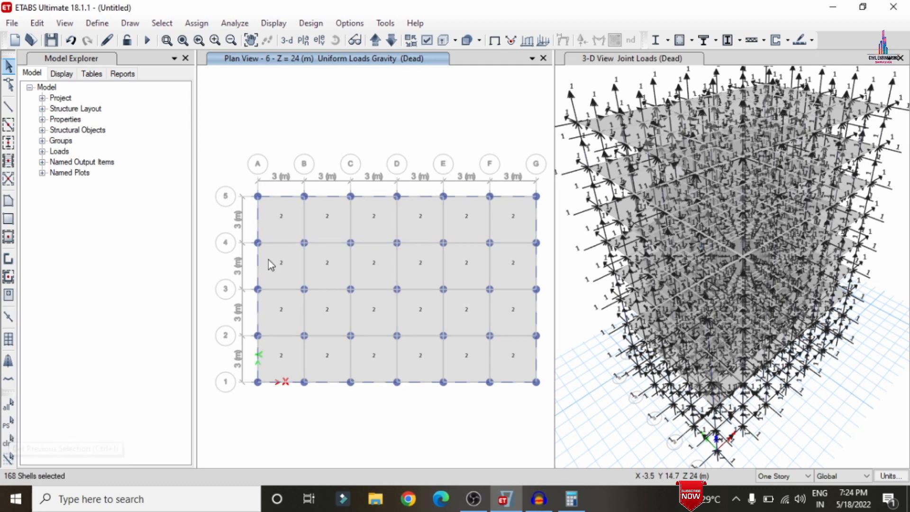
{"action": "left_click", "coordinate": [195, 25]}
{"action": "mouse_move", "coordinate": [238, 165]}
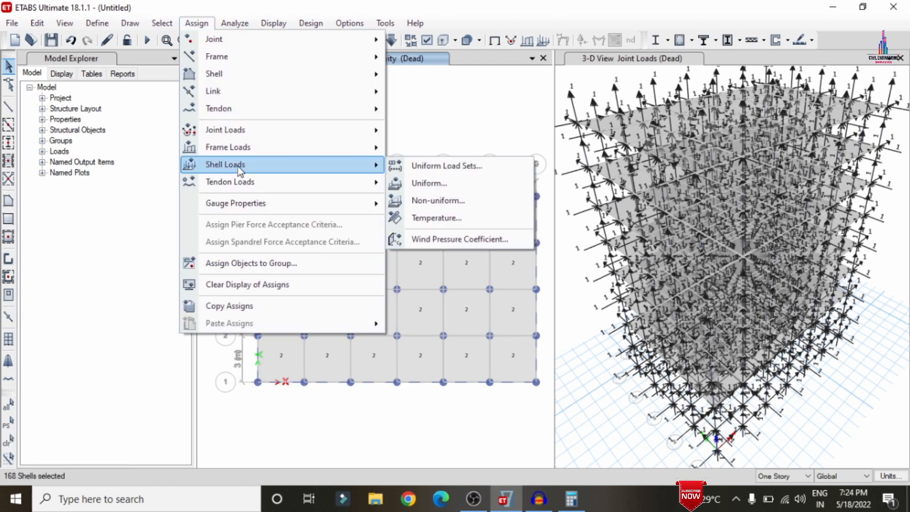
{"action": "left_click", "coordinate": [440, 181]}
{"action": "left_click", "coordinate": [523, 207]}
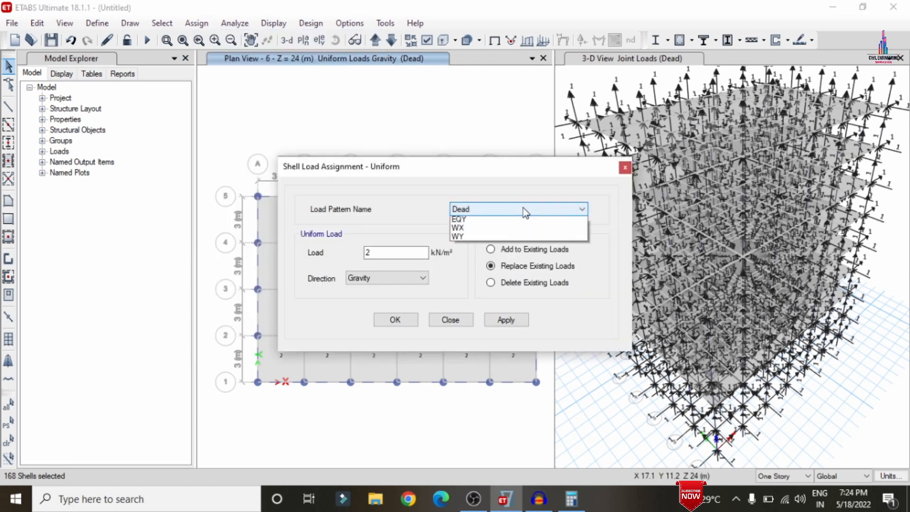
{"action": "left_click", "coordinate": [493, 228]}
{"action": "left_click", "coordinate": [491, 249]}
{"action": "left_click_drag", "start_coordinate": [379, 253], "coordinate": [357, 254]}
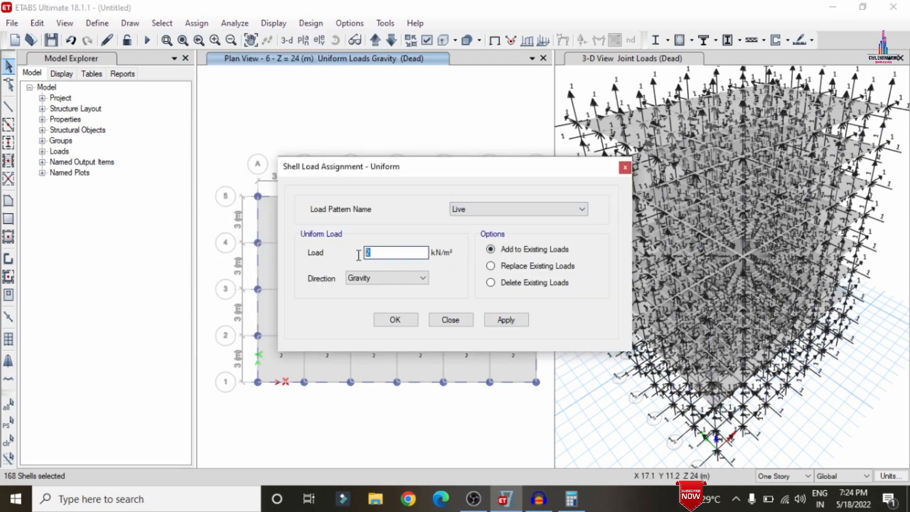
{"action": "type", "text": "3.5"}
{"action": "left_click", "coordinate": [491, 321]}
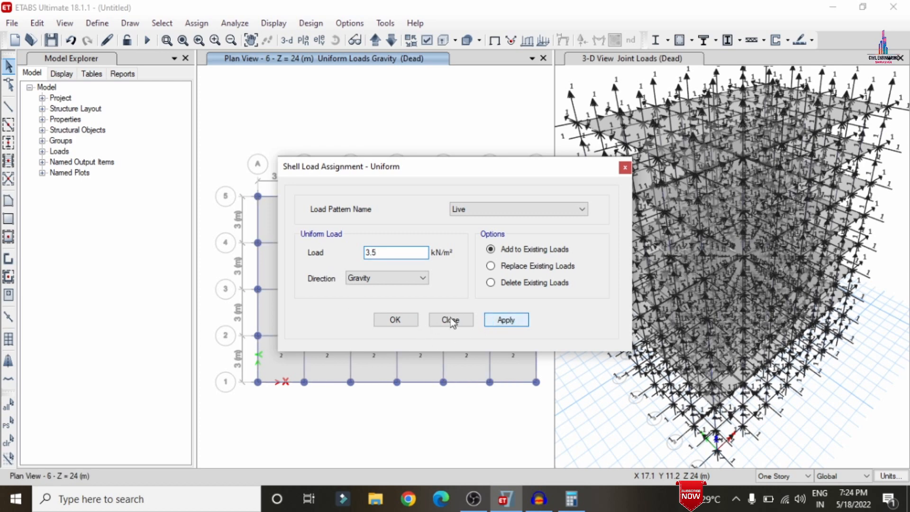
{"action": "left_click", "coordinate": [407, 320]}
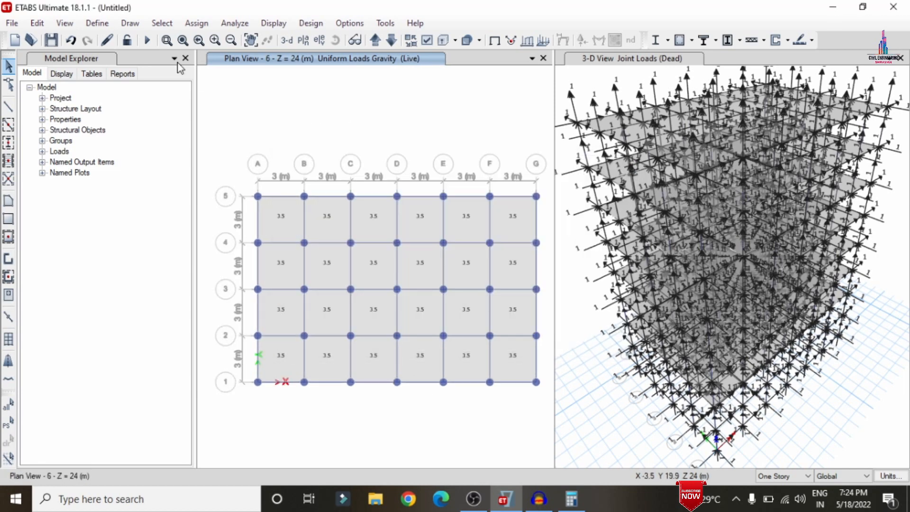
Add the default design load combinations for Concrete Frame Design.
{"action": "left_click", "coordinate": [114, 24]}
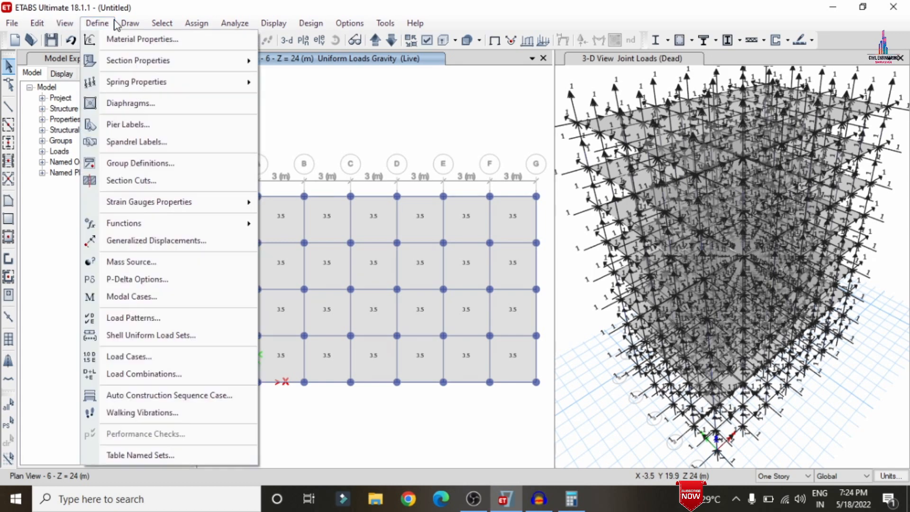
{"action": "left_click", "coordinate": [142, 373]}
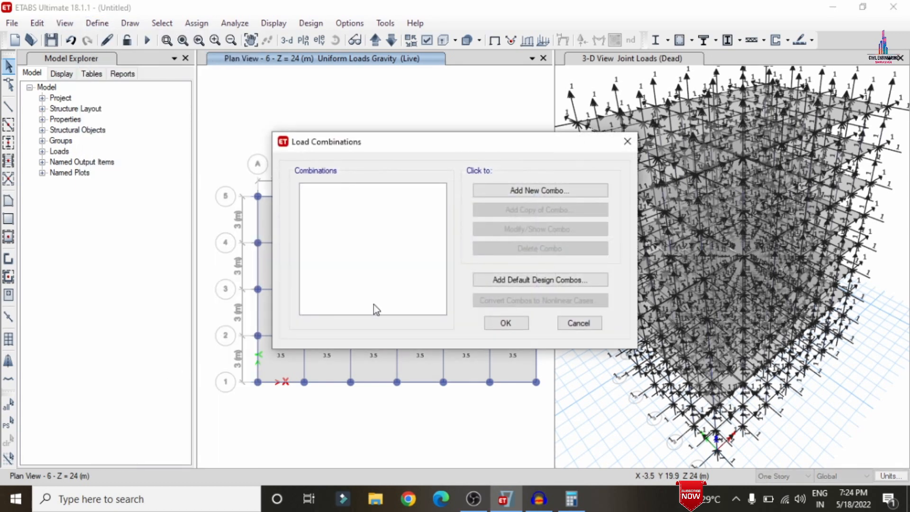
{"action": "left_click", "coordinate": [506, 282]}
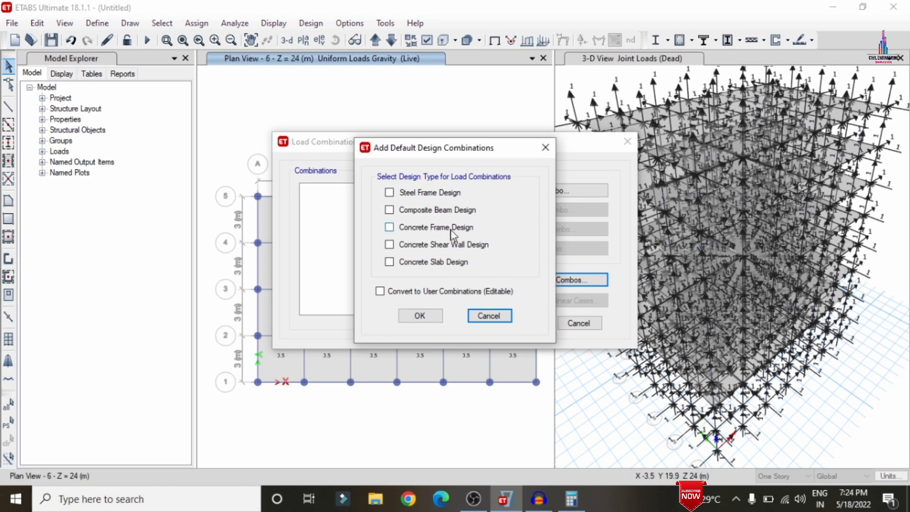
{"action": "left_click", "coordinate": [442, 232]}
{"action": "left_click", "coordinate": [419, 316]}
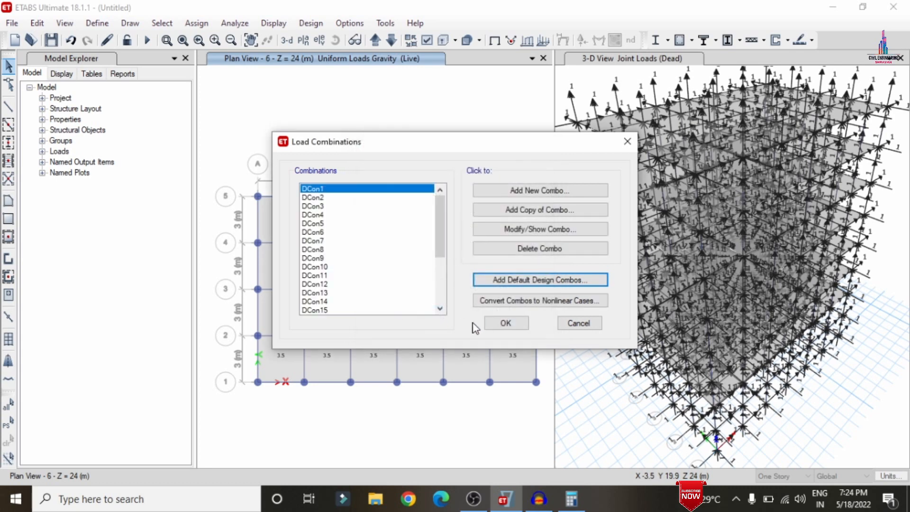
{"action": "left_click", "coordinate": [506, 323]}
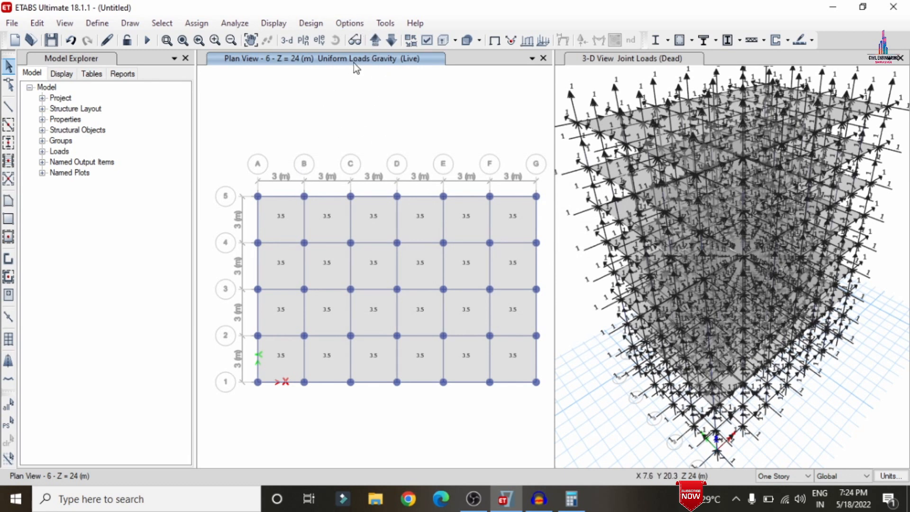
Select all joints at the Base level and assign fully fixed restraints to them.
{"action": "left_click", "coordinate": [375, 41]}
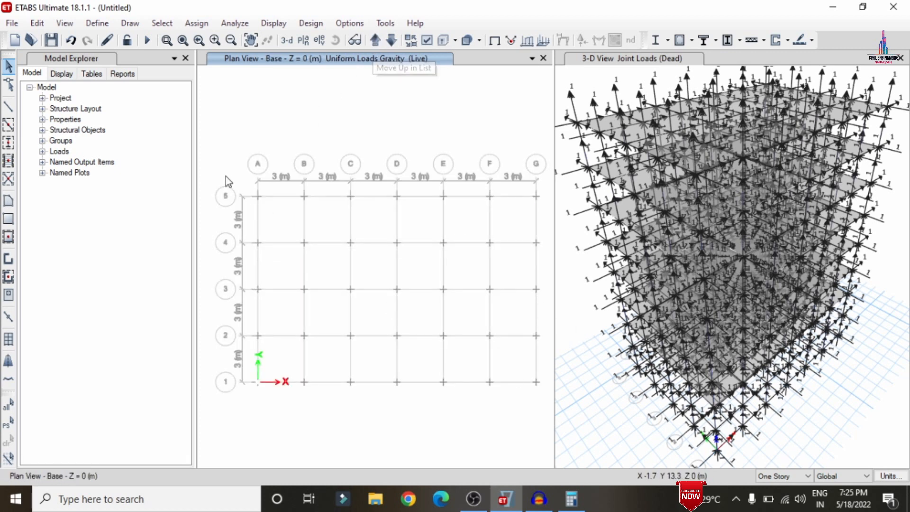
{"action": "left_click_drag", "start_coordinate": [226, 177], "coordinate": [550, 426]}
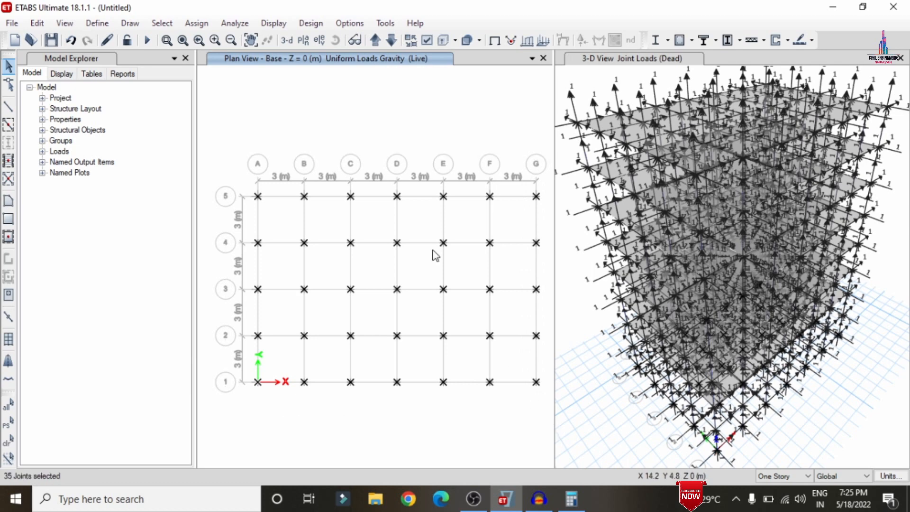
{"action": "left_click", "coordinate": [196, 24]}
{"action": "mouse_move", "coordinate": [213, 38]}
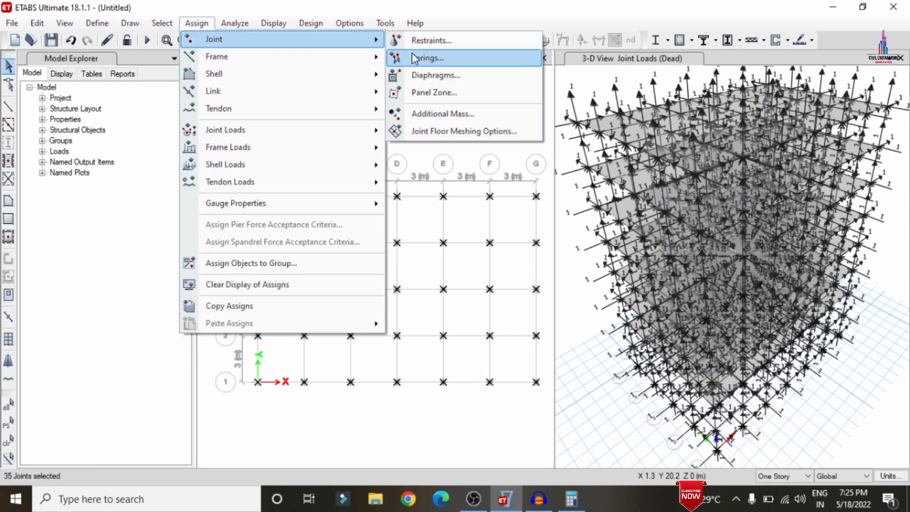
{"action": "left_click", "coordinate": [427, 40]}
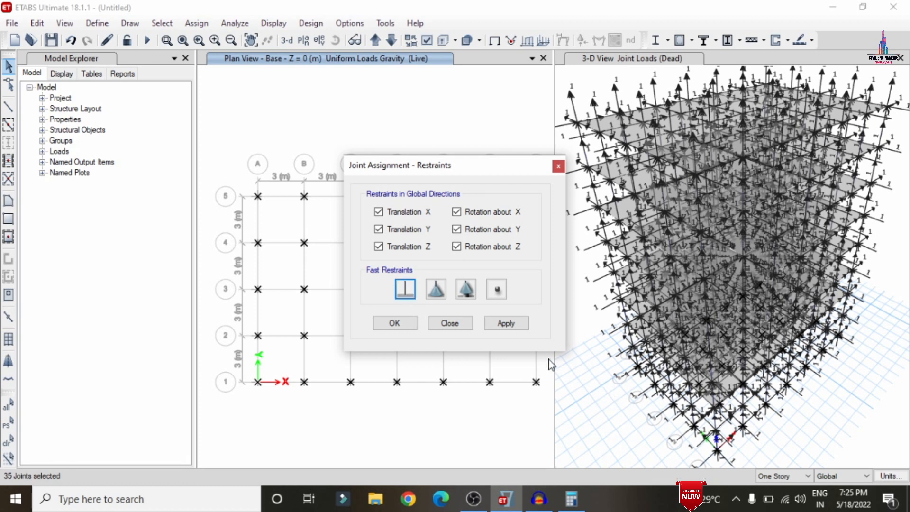
{"action": "left_click", "coordinate": [505, 324]}
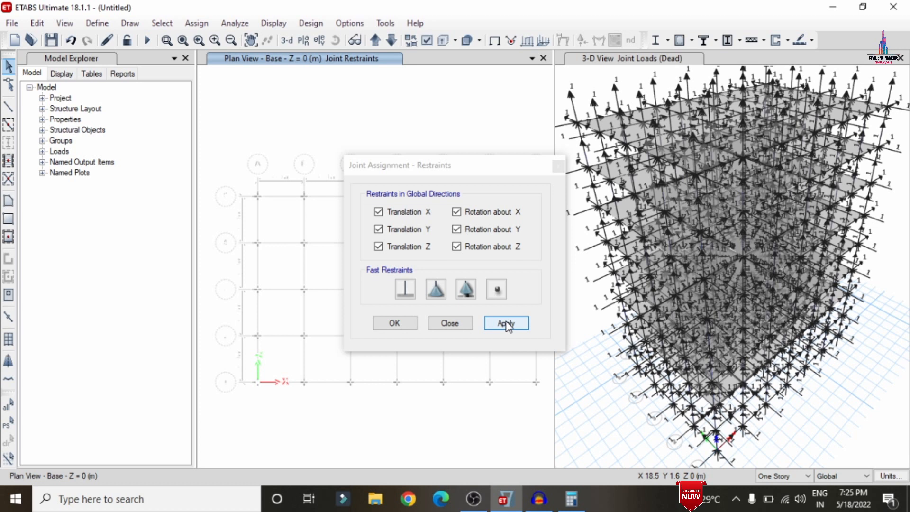
{"action": "left_click", "coordinate": [394, 327]}
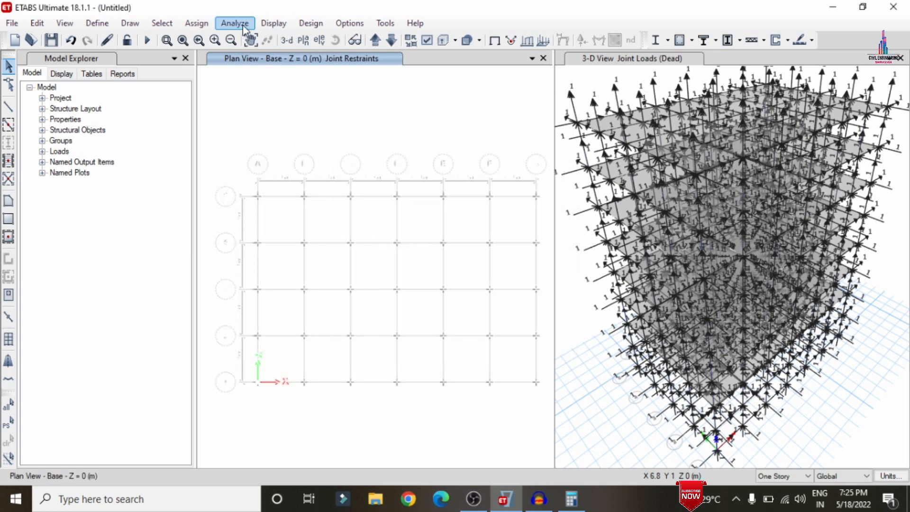
Check the model with joints/frames and joints/shells tolerance checks also enabled.
{"action": "left_click", "coordinate": [243, 28]}
{"action": "left_click", "coordinate": [247, 38]}
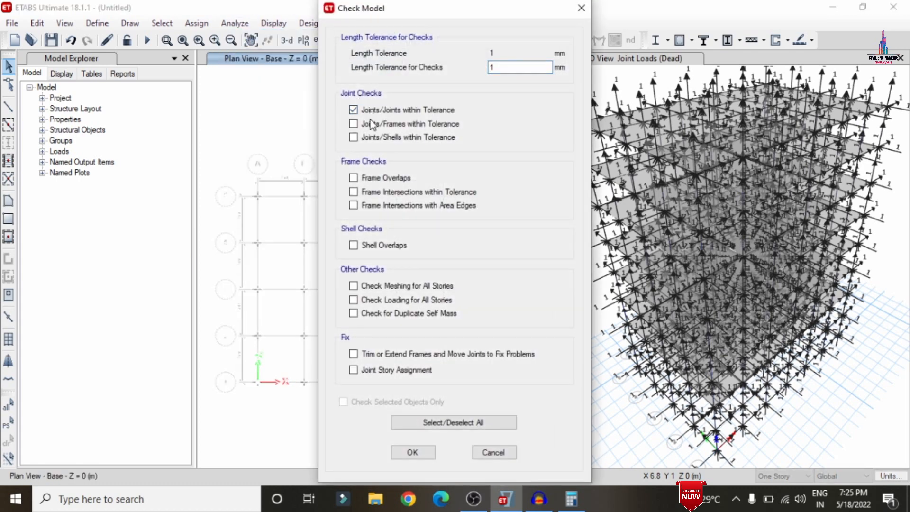
{"action": "left_click", "coordinate": [370, 124]}
{"action": "left_click", "coordinate": [370, 138]}
{"action": "left_click", "coordinate": [412, 453]}
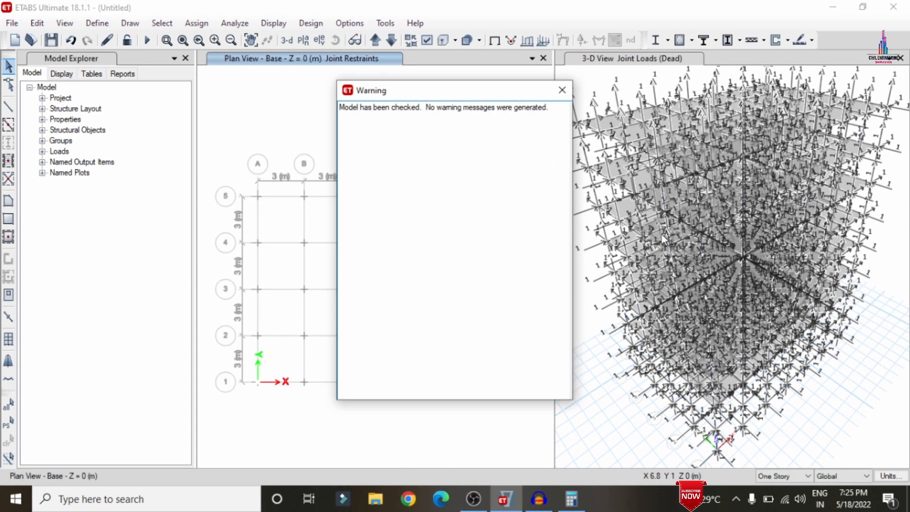
{"action": "left_click", "coordinate": [562, 90]}
Run the analysis for the set load cases.
{"action": "left_click", "coordinate": [375, 41]}
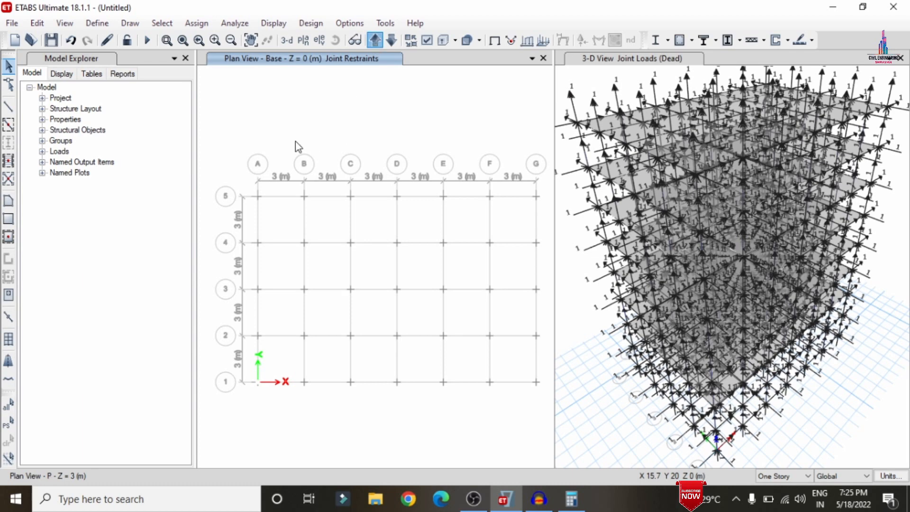
{"action": "left_click", "coordinate": [232, 22]}
{"action": "left_click", "coordinate": [260, 76]}
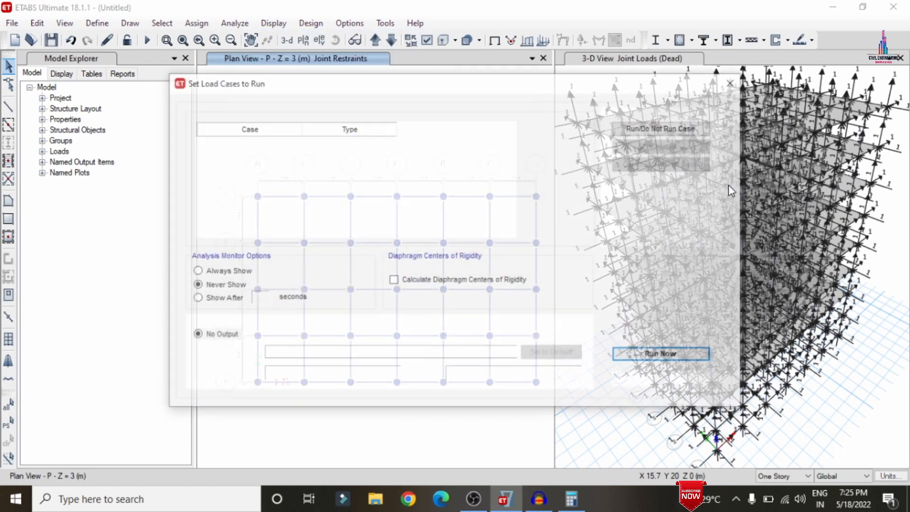
{"action": "left_click", "coordinate": [661, 355]}
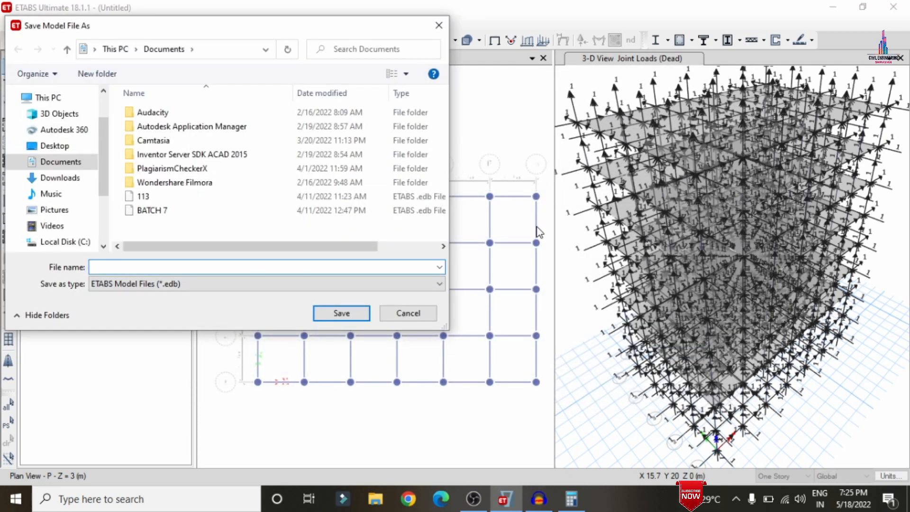
Save the model as A inside a new Desktop folder named A and run the analysis.
{"action": "left_click", "coordinate": [45, 145]}
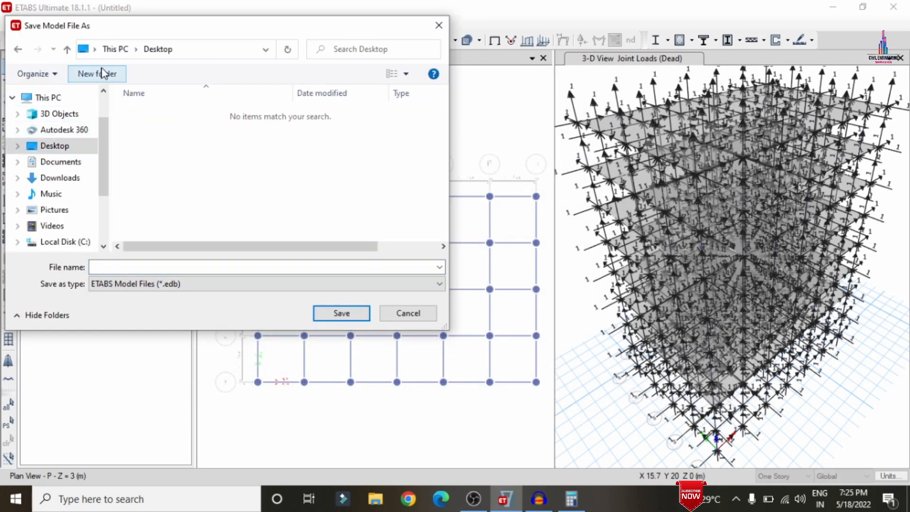
{"action": "left_click", "coordinate": [104, 74]}
{"action": "type", "text": "A"}
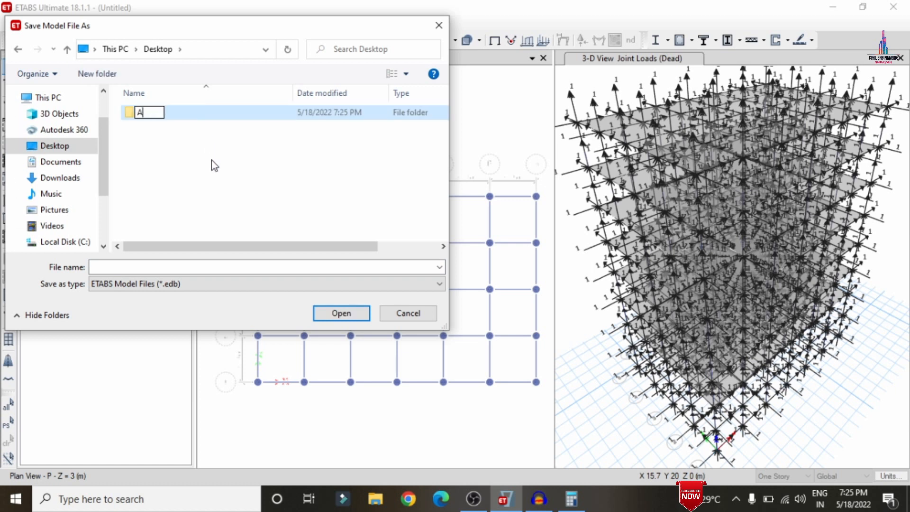
{"action": "double_click", "coordinate": [184, 115]}
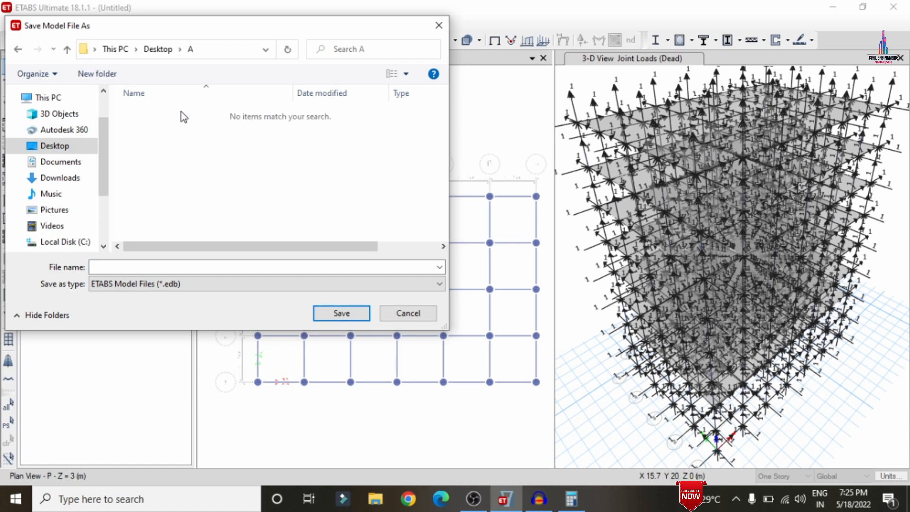
{"action": "left_click", "coordinate": [137, 268]}
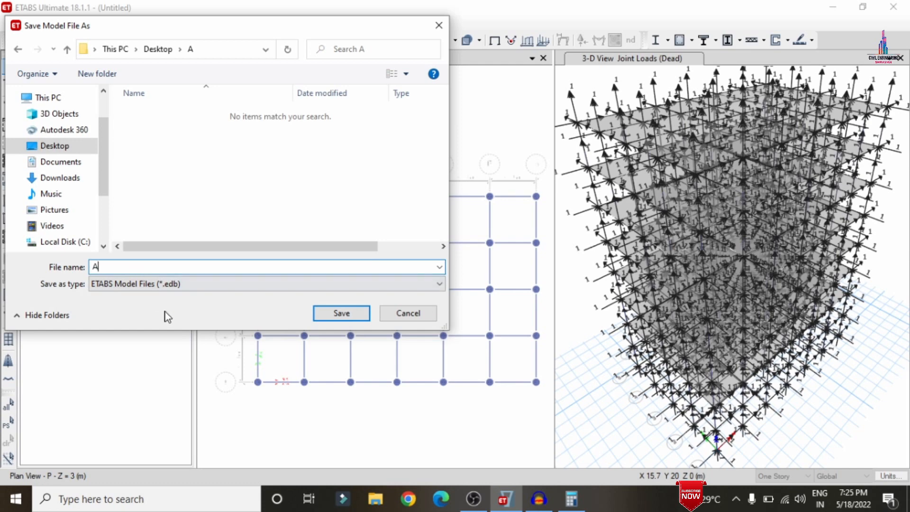
{"action": "type", "text": "A"}
{"action": "left_click", "coordinate": [331, 317]}
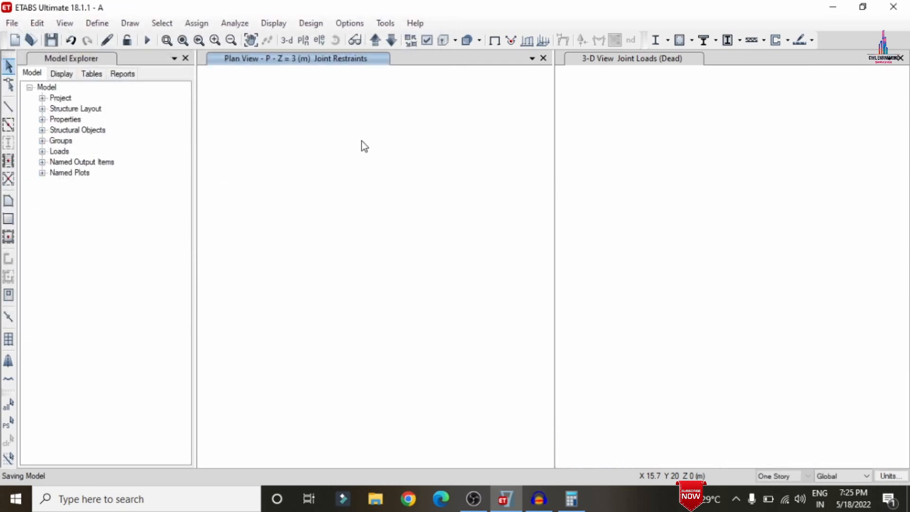
{"action": "key", "text": "F5"}
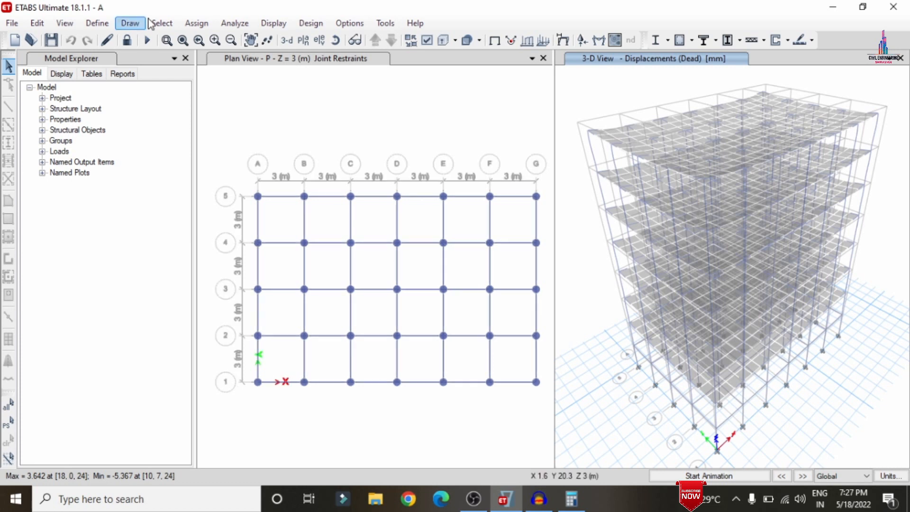
Display the deformed shape for the Modal case, mode number 5.
{"action": "left_click", "coordinate": [267, 26]}
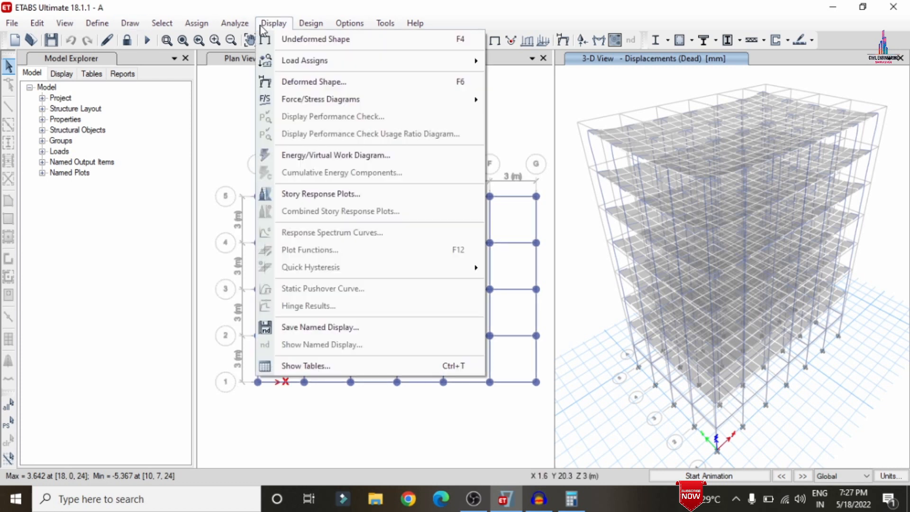
{"action": "left_click", "coordinate": [328, 85]}
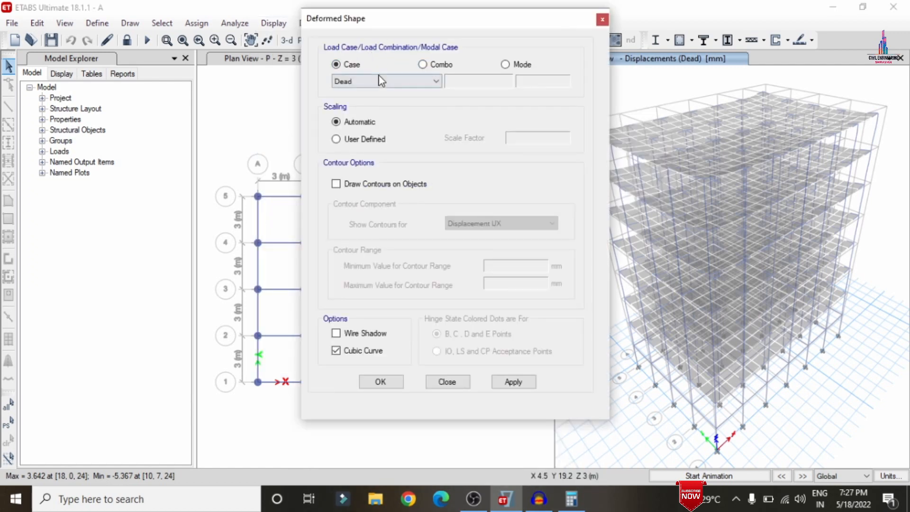
{"action": "left_click", "coordinate": [424, 66]}
{"action": "left_click", "coordinate": [516, 66]}
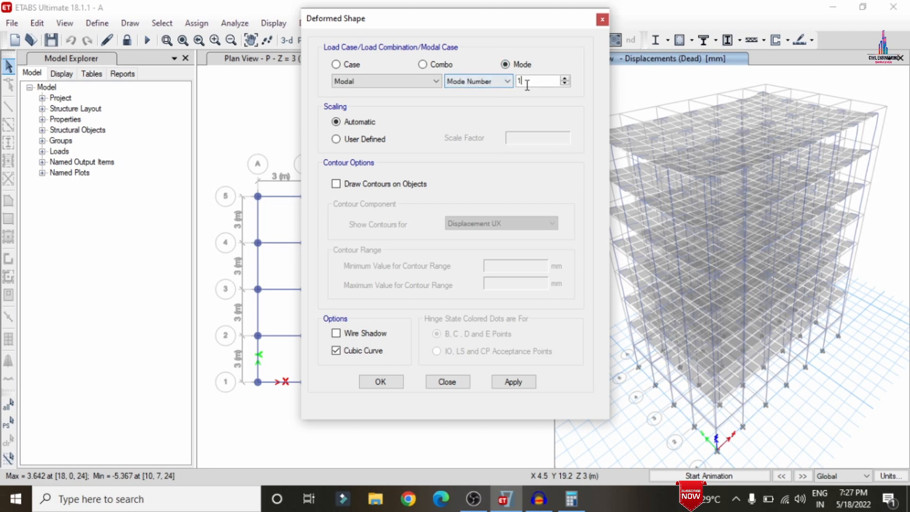
{"action": "type", "text": "5"}
{"action": "left_click", "coordinate": [512, 383]}
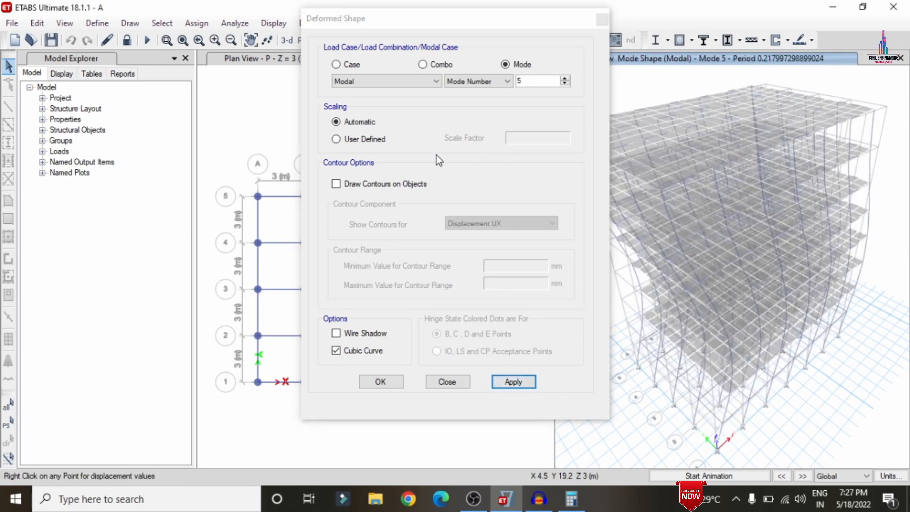
{"action": "left_click", "coordinate": [387, 383]}
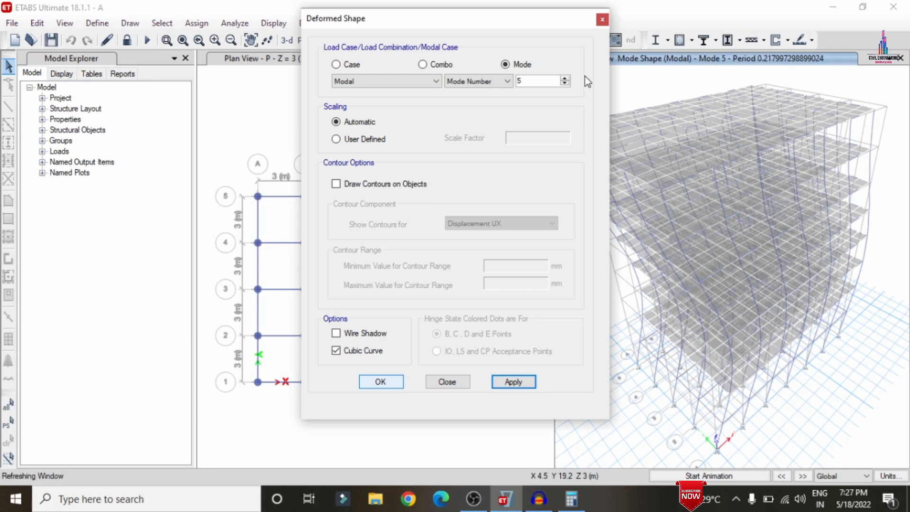
Display the frame member force diagram of Shear 2-2 for the Dead load case.
{"action": "left_click", "coordinate": [274, 22]}
{"action": "mouse_move", "coordinate": [309, 101]}
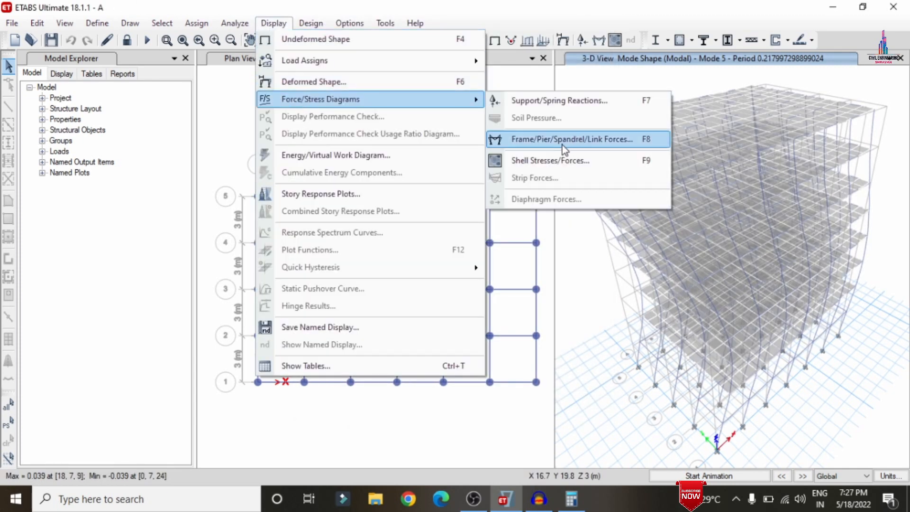
{"action": "left_click", "coordinate": [562, 144]}
{"action": "left_click_drag", "start_coordinate": [435, 72], "coordinate": [253, 65]}
{"action": "left_click", "coordinate": [167, 184]}
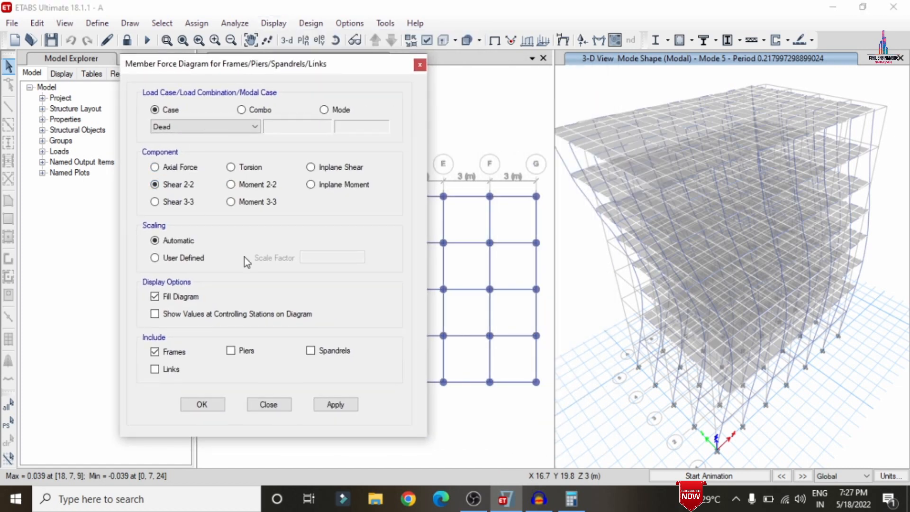
{"action": "left_click", "coordinate": [327, 404]}
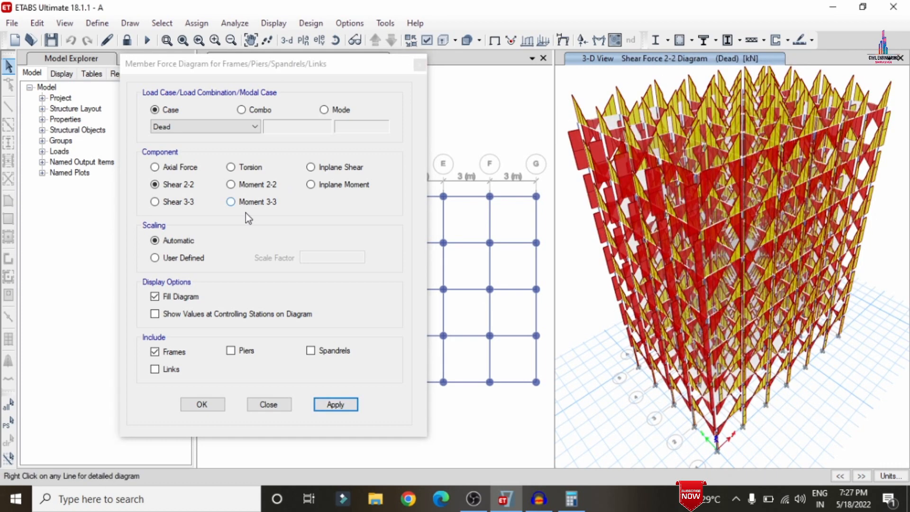
Switch the Dead case force diagram to Moment 3-3, then to Torsion, and close the dialog.
{"action": "left_click", "coordinate": [231, 201]}
{"action": "left_click", "coordinate": [336, 402]}
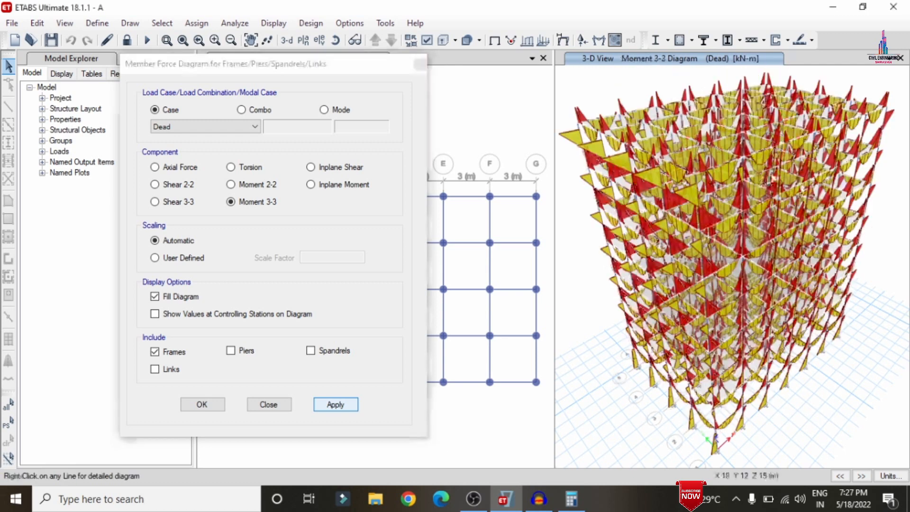
{"action": "left_click", "coordinate": [244, 168]}
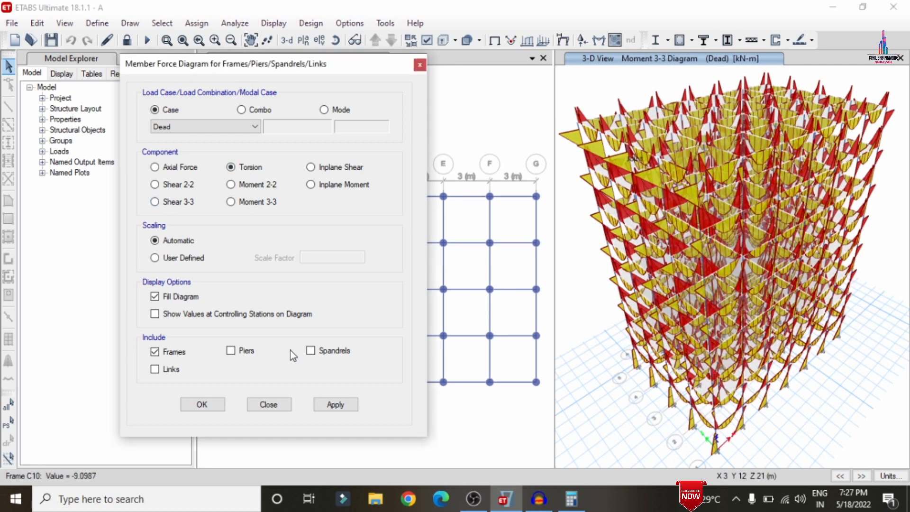
{"action": "left_click", "coordinate": [343, 405]}
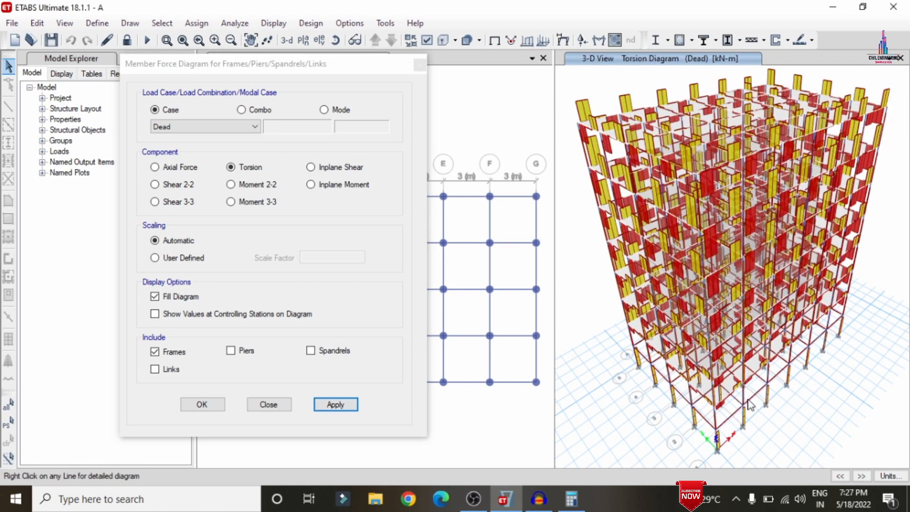
{"action": "left_click", "coordinate": [203, 405]}
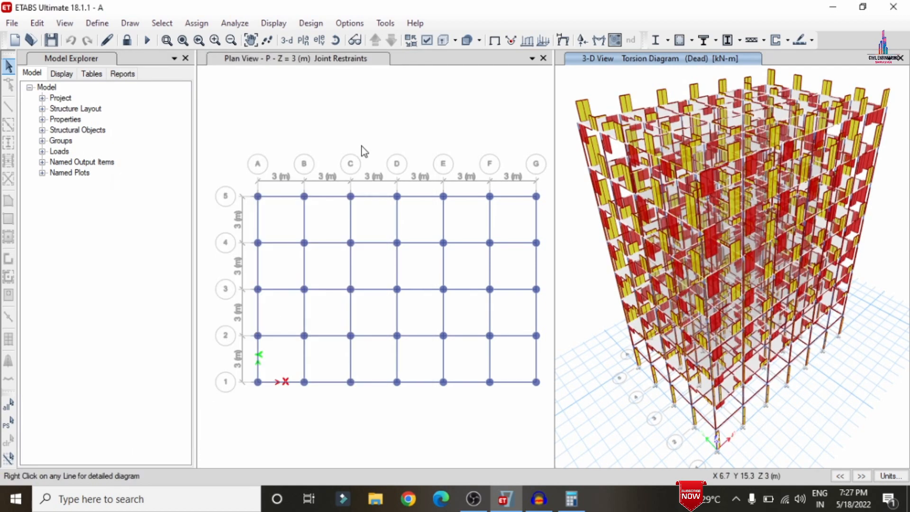
Unlock the model on the Z = 6 m plan, accepting deletion of the analysis results.
{"action": "left_click", "coordinate": [404, 103]}
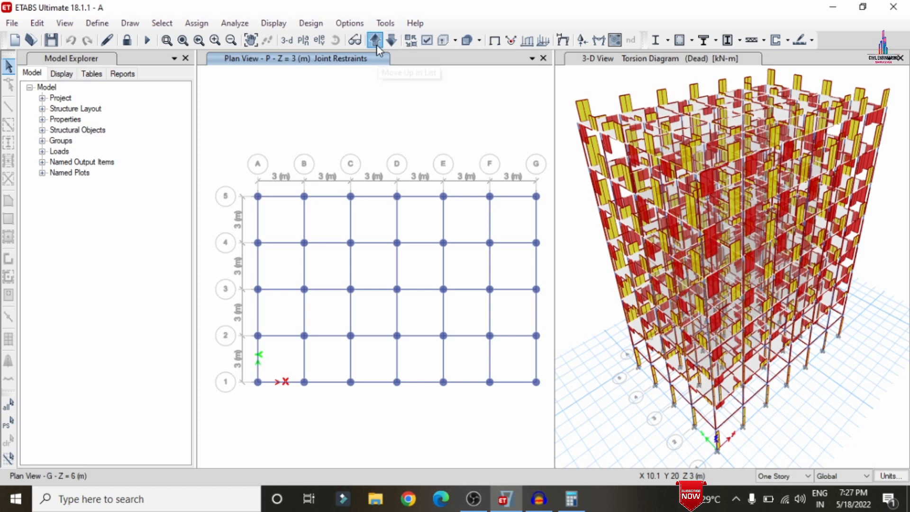
{"action": "left_click", "coordinate": [374, 41]}
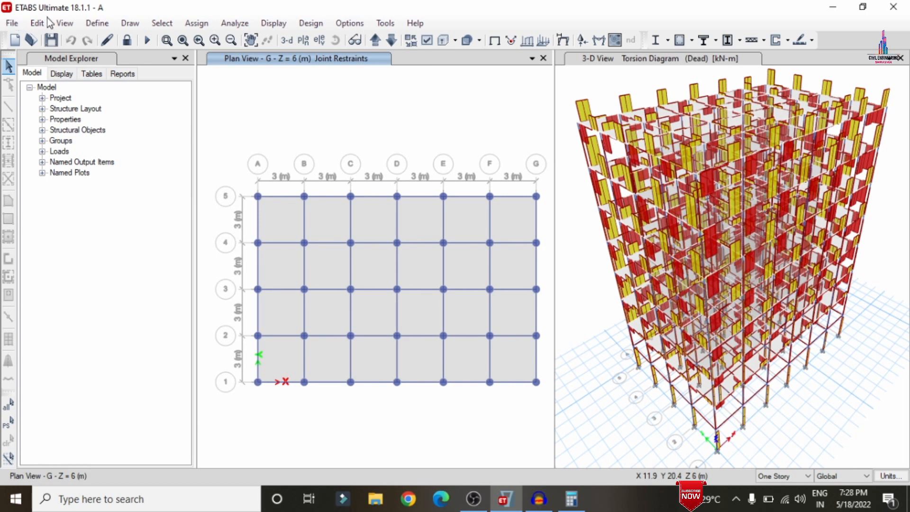
{"action": "left_click", "coordinate": [127, 41]}
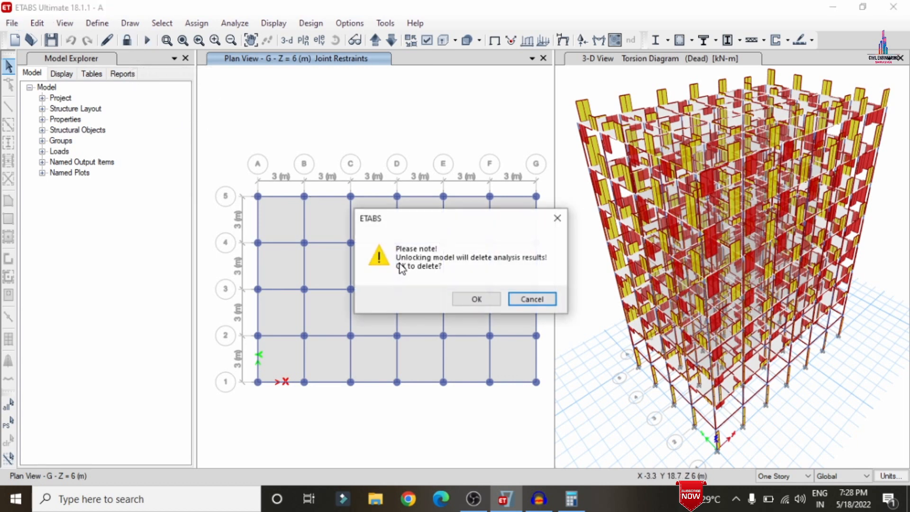
{"action": "left_click", "coordinate": [461, 298]}
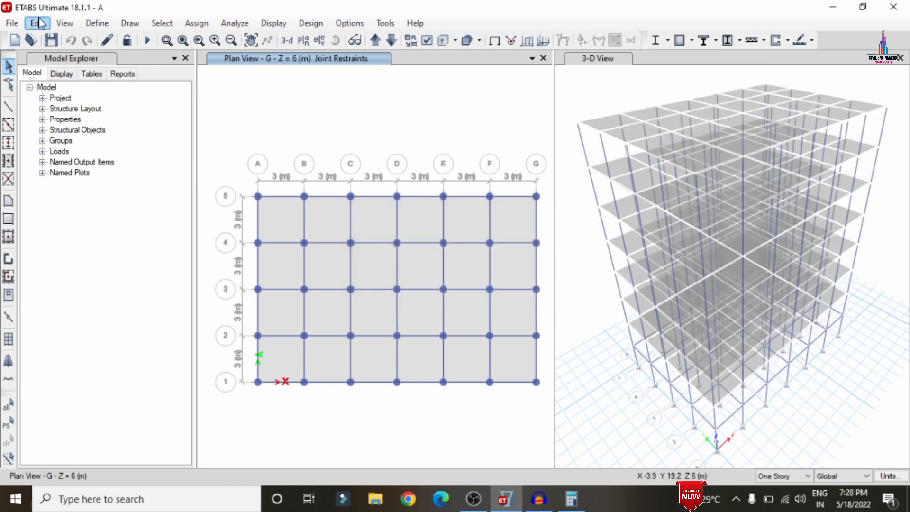
Add design strips along the X-direction Cartesian grid lines on layer A for story 6 of tower T1.
{"action": "left_click", "coordinate": [38, 24]}
{"action": "mouse_move", "coordinate": [126, 433]}
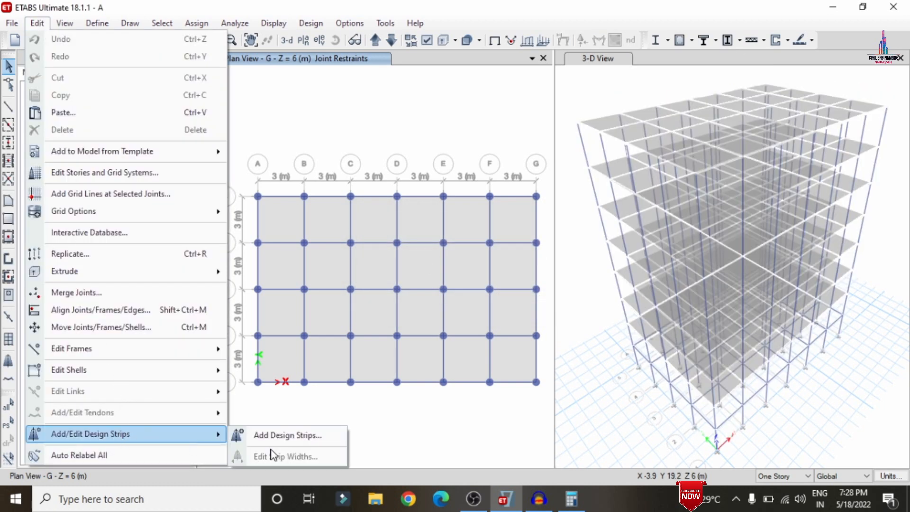
{"action": "left_click", "coordinate": [280, 434]}
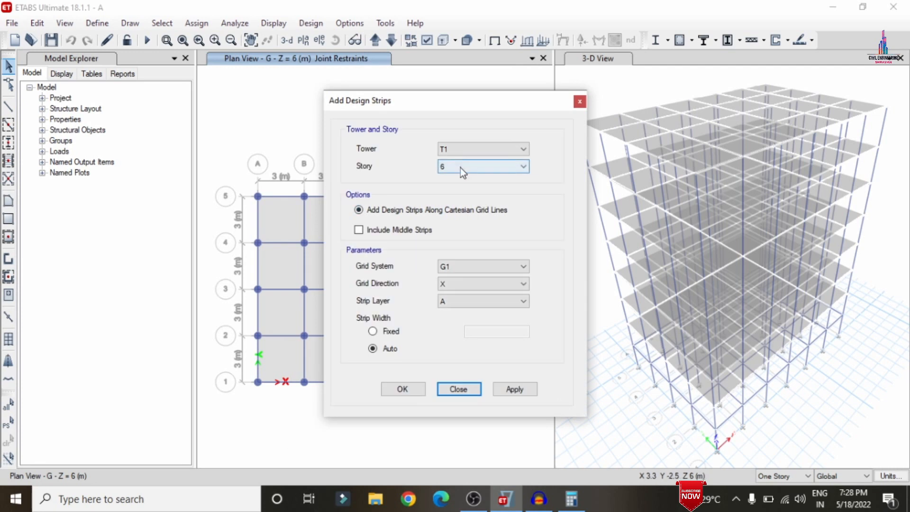
{"action": "left_click", "coordinate": [513, 389]}
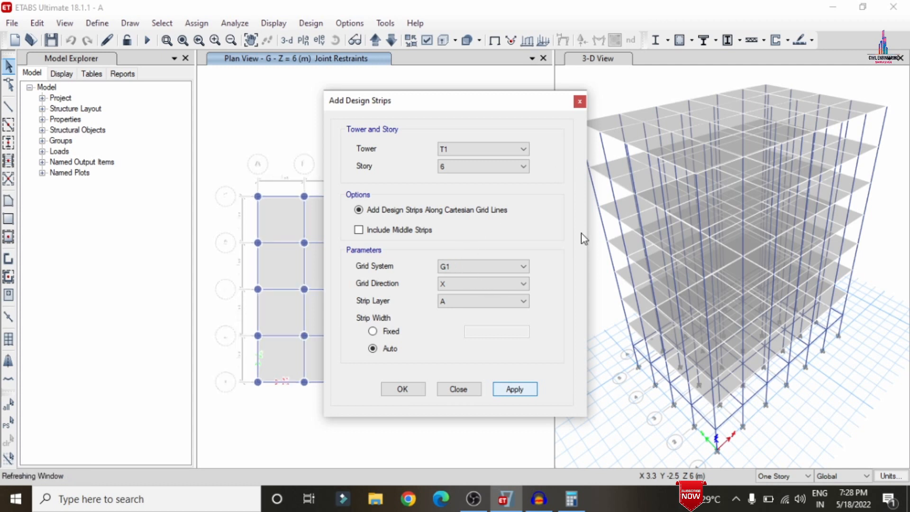
Add story 6 design strips along the Y-direction grid lines on strip layer B.
{"action": "left_click", "coordinate": [504, 289]}
{"action": "left_click", "coordinate": [458, 303]}
{"action": "left_click", "coordinate": [458, 302]}
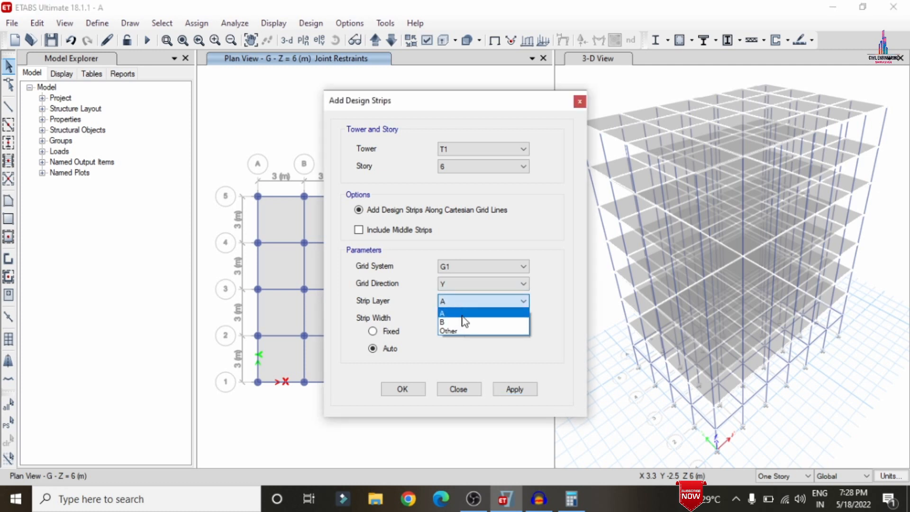
{"action": "left_click", "coordinate": [457, 322]}
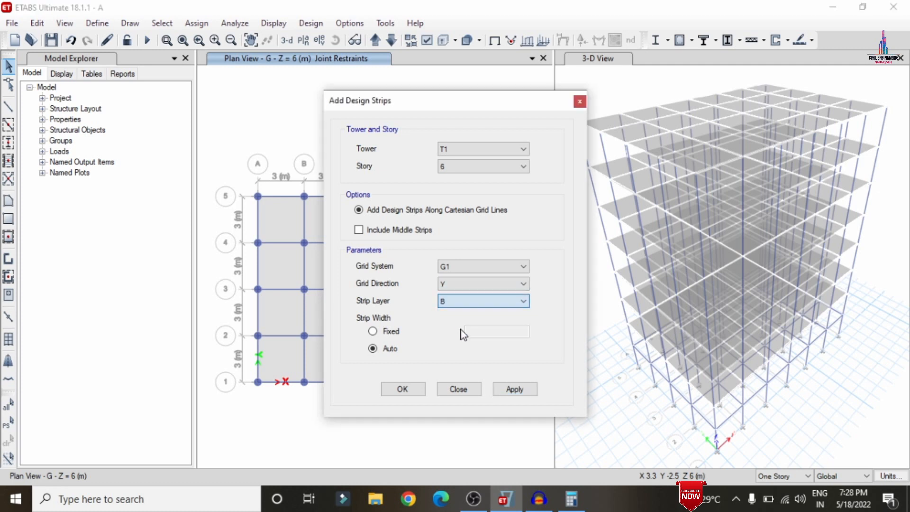
{"action": "left_click", "coordinate": [515, 393]}
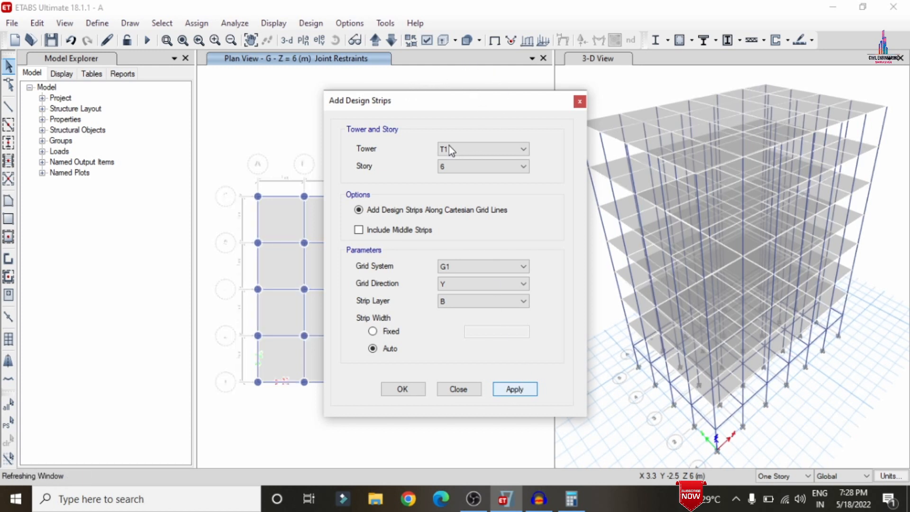
Add story 1 design strips along the X-direction grid lines on strip layer B.
{"action": "left_click", "coordinate": [460, 172]}
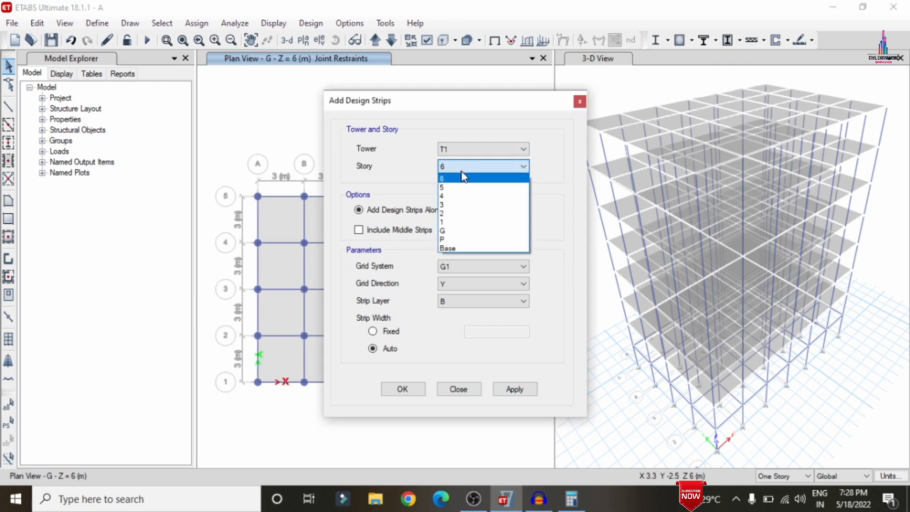
{"action": "left_click", "coordinate": [462, 222]}
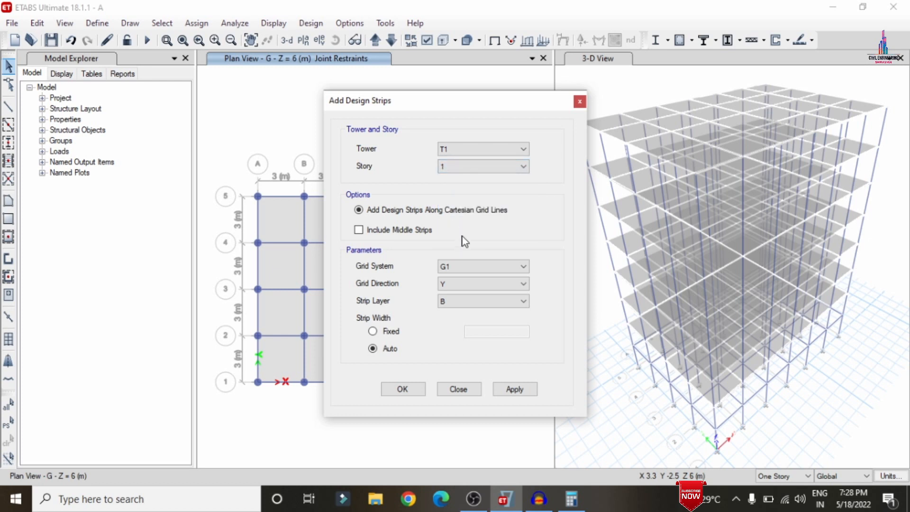
{"action": "left_click", "coordinate": [482, 284]}
{"action": "left_click", "coordinate": [479, 297]}
{"action": "left_click", "coordinate": [522, 391]}
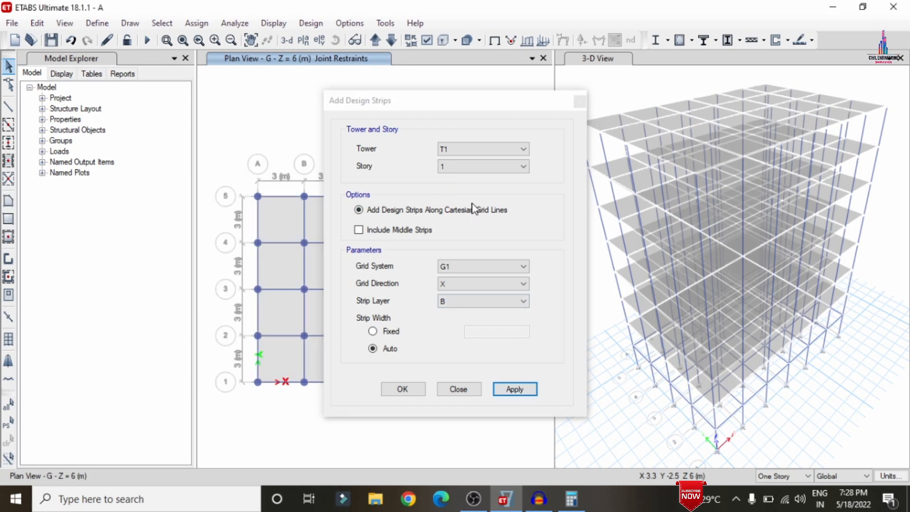
Add story 1 design strips along the Y-direction grid lines on layer B, close the dialog, and rerun the analysis.
{"action": "left_click", "coordinate": [454, 287]}
{"action": "left_click", "coordinate": [453, 297]}
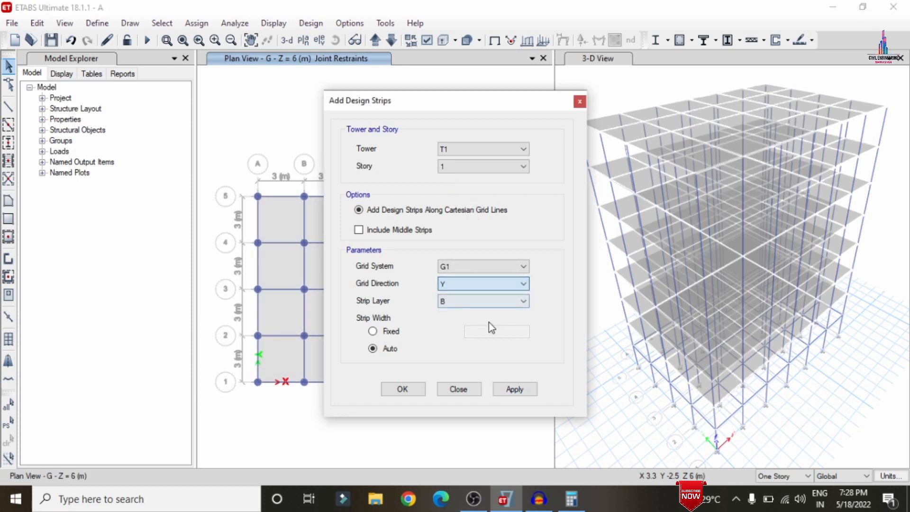
{"action": "left_click", "coordinate": [522, 387]}
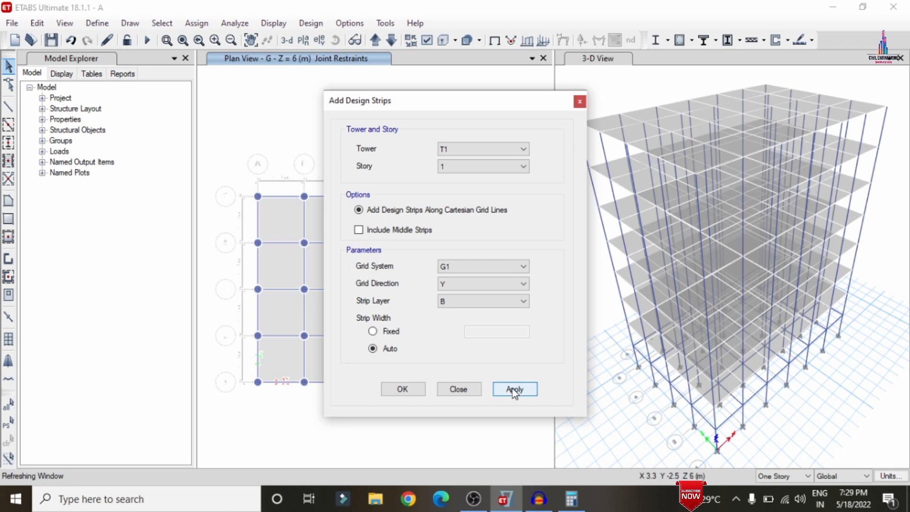
{"action": "left_click", "coordinate": [403, 389]}
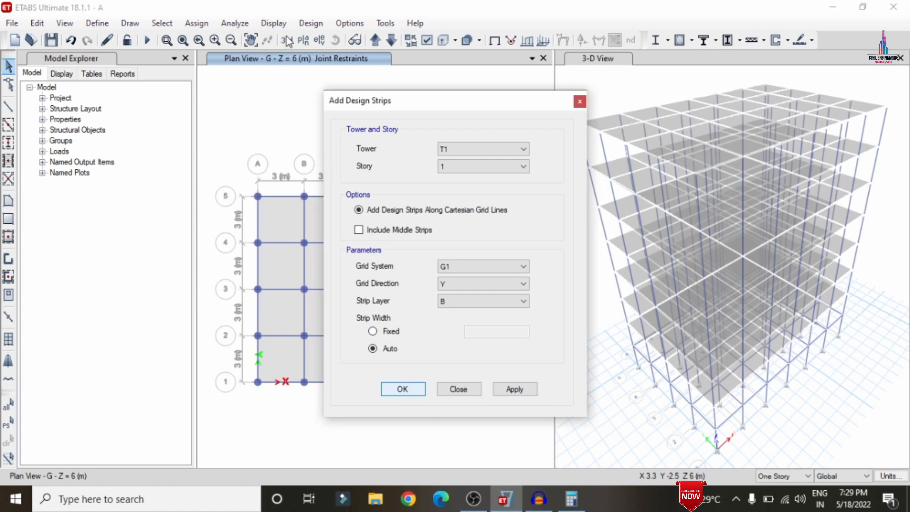
{"action": "left_click", "coordinate": [147, 40]}
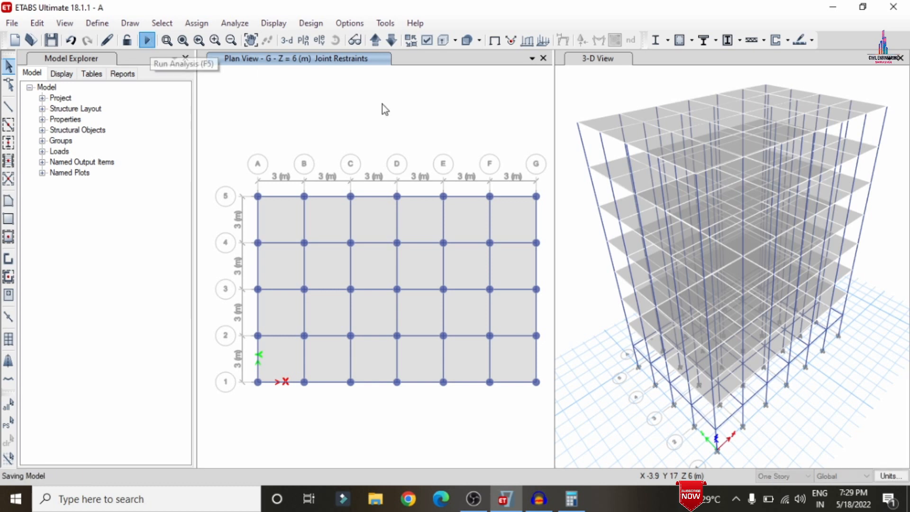
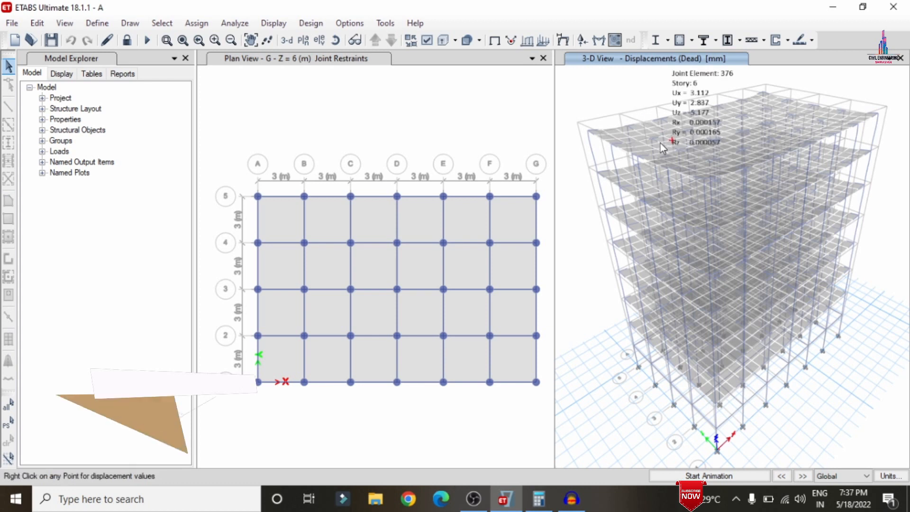
Review the concrete frame design preferences for IS 456:2000 and accept them.
{"action": "mouse_move", "coordinate": [761, 132]}
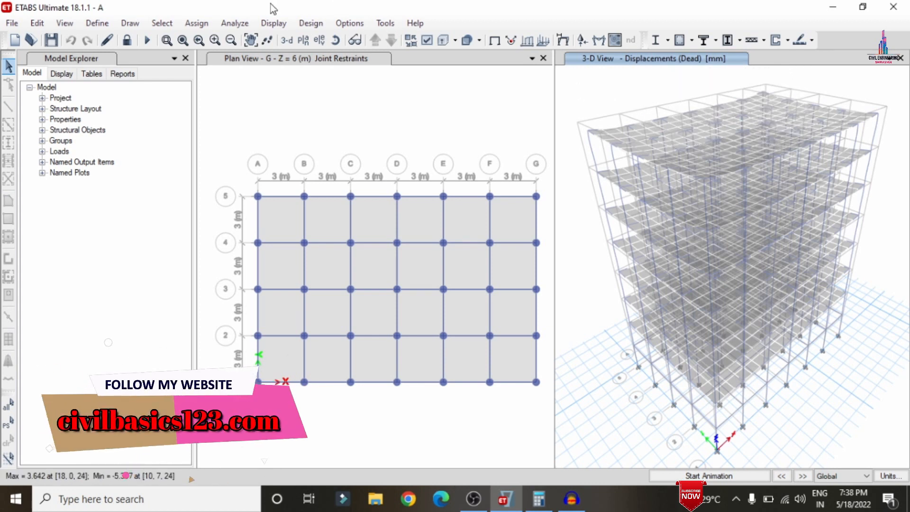
{"action": "left_click", "coordinate": [310, 23]}
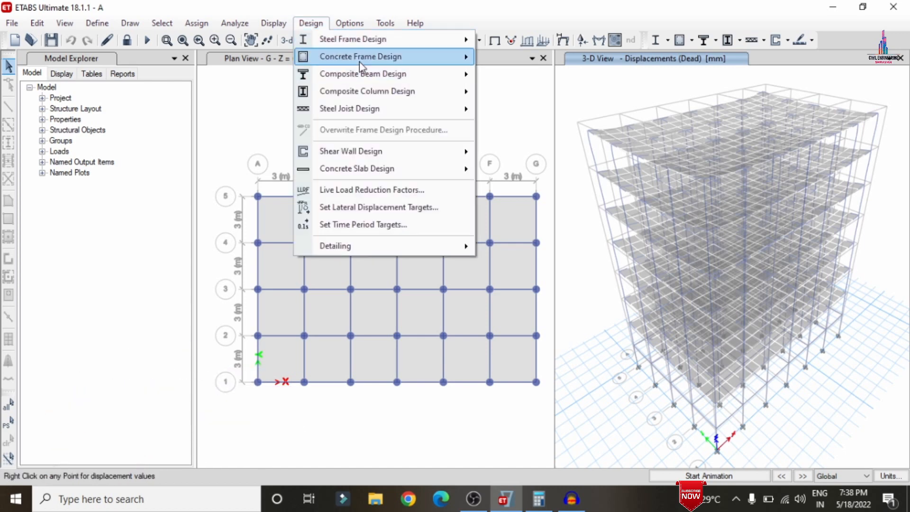
{"action": "mouse_move", "coordinate": [358, 57]}
{"action": "left_click", "coordinate": [604, 60]}
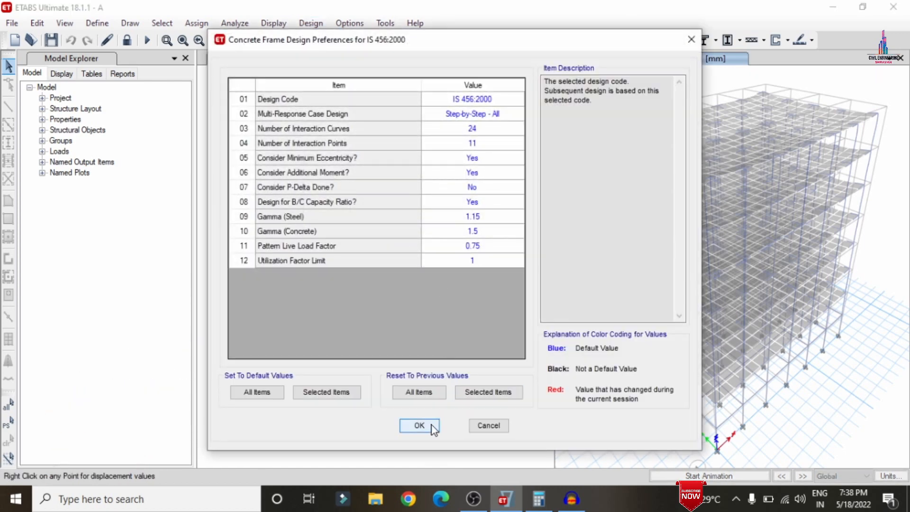
{"action": "left_click", "coordinate": [431, 425]}
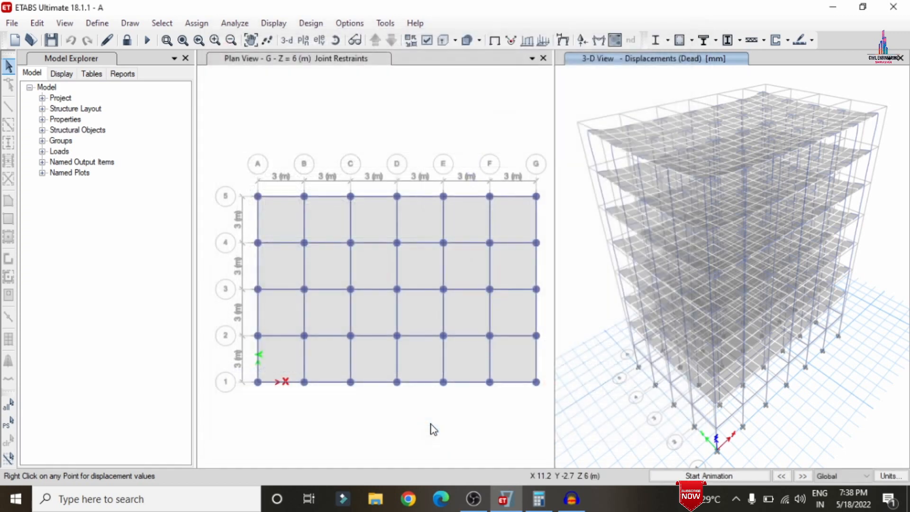
Run the concrete frame design check on the building.
{"action": "left_click", "coordinate": [301, 23]}
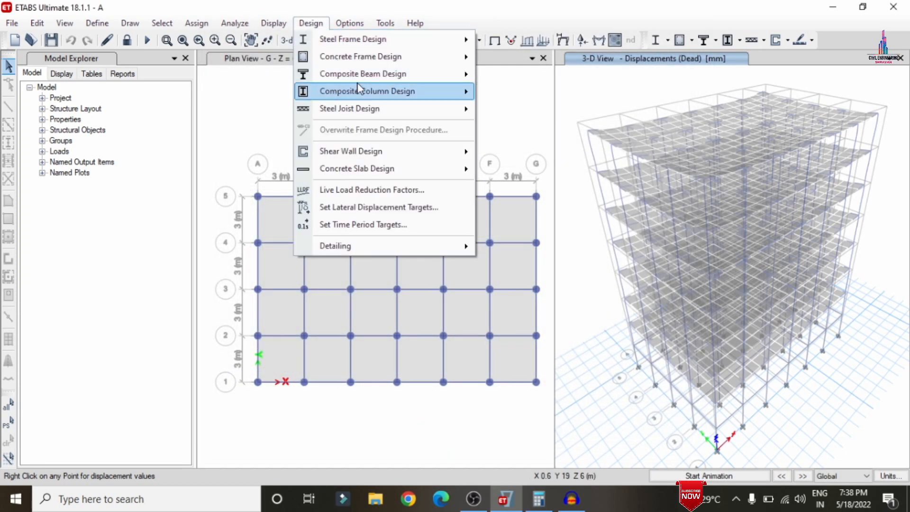
{"action": "mouse_move", "coordinate": [352, 56]}
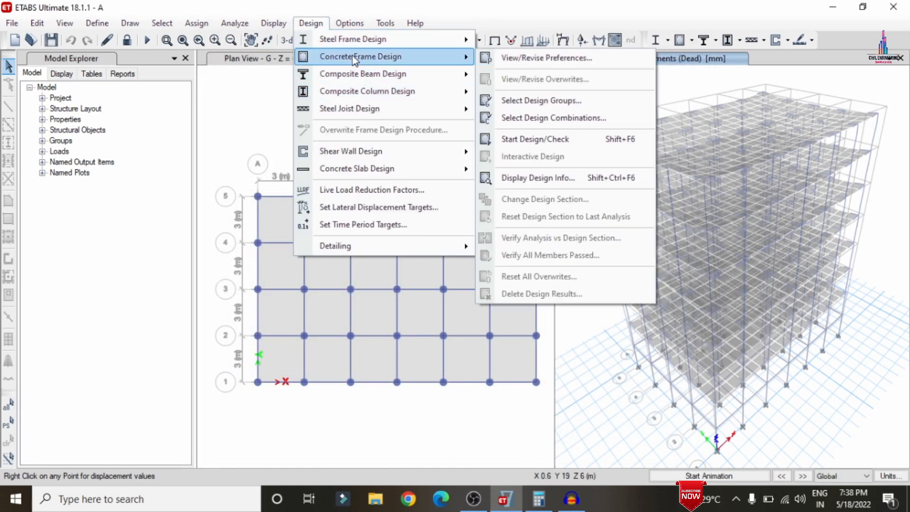
{"action": "left_click", "coordinate": [565, 139]}
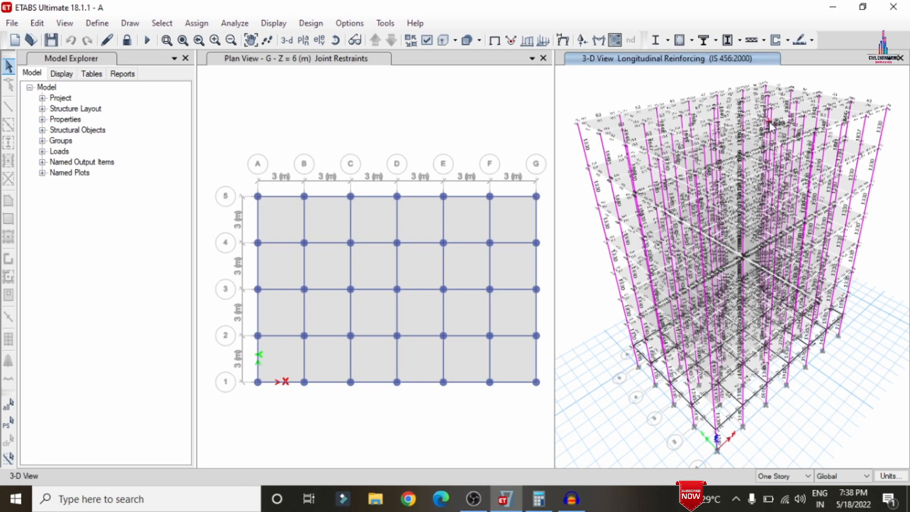
Review the concrete slab design preferences for IS 456:2000 and accept them.
{"action": "left_click", "coordinate": [812, 40]}
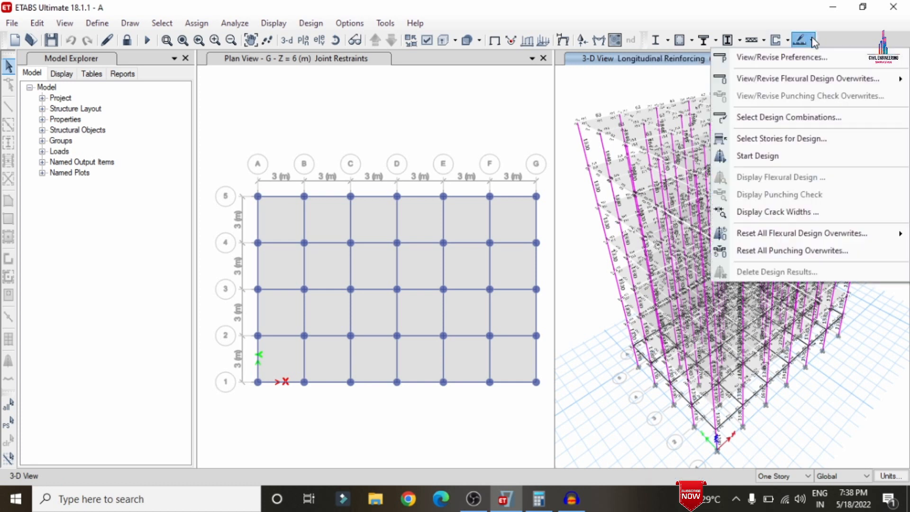
{"action": "left_click", "coordinate": [756, 60]}
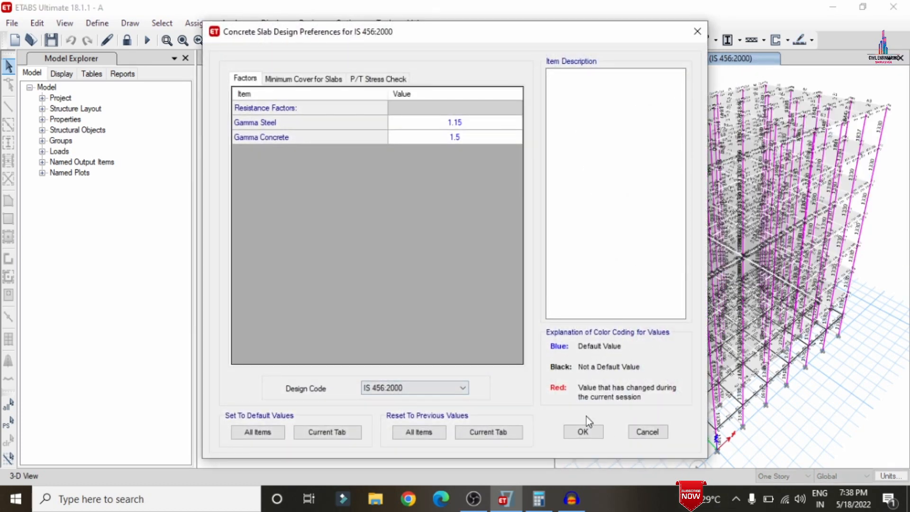
{"action": "left_click", "coordinate": [583, 432]}
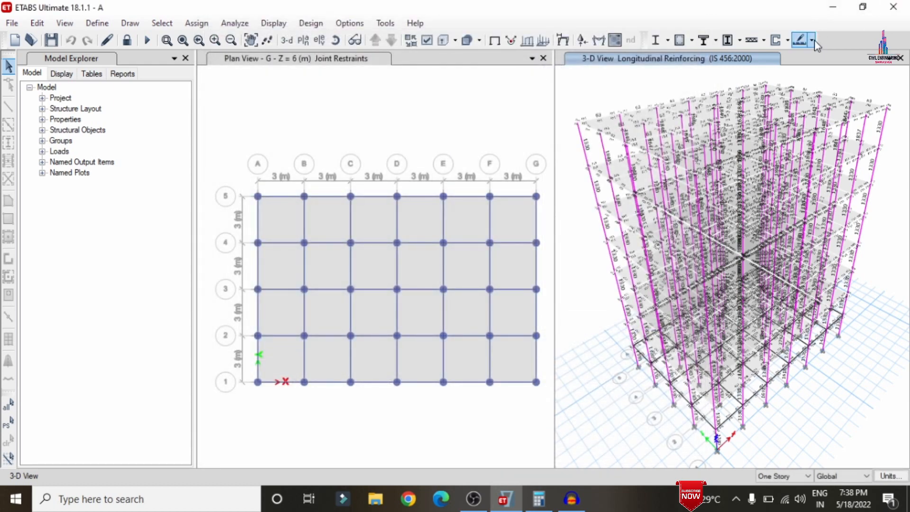
Select stories 6 down to P for concrete slab design.
{"action": "left_click", "coordinate": [812, 40]}
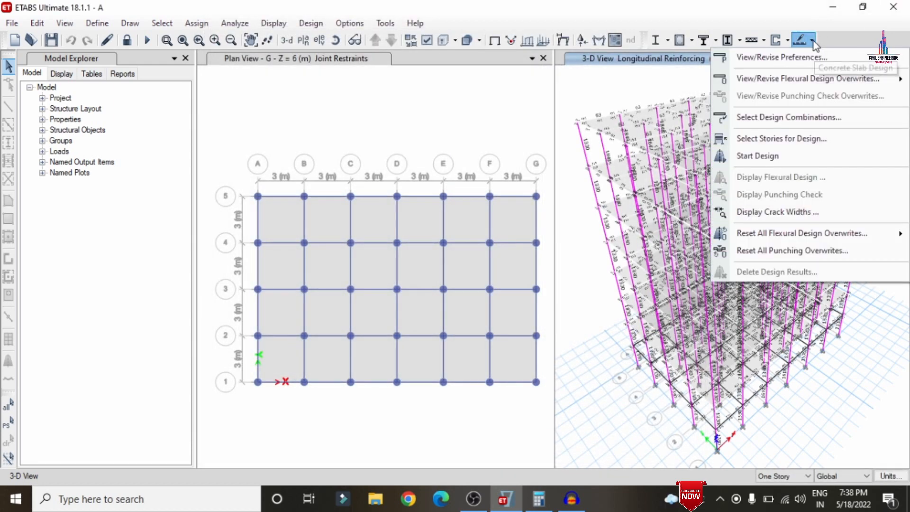
{"action": "left_click", "coordinate": [786, 139]}
{"action": "left_click_drag", "start_coordinate": [403, 110], "coordinate": [404, 169]}
{"action": "left_click", "coordinate": [424, 399]}
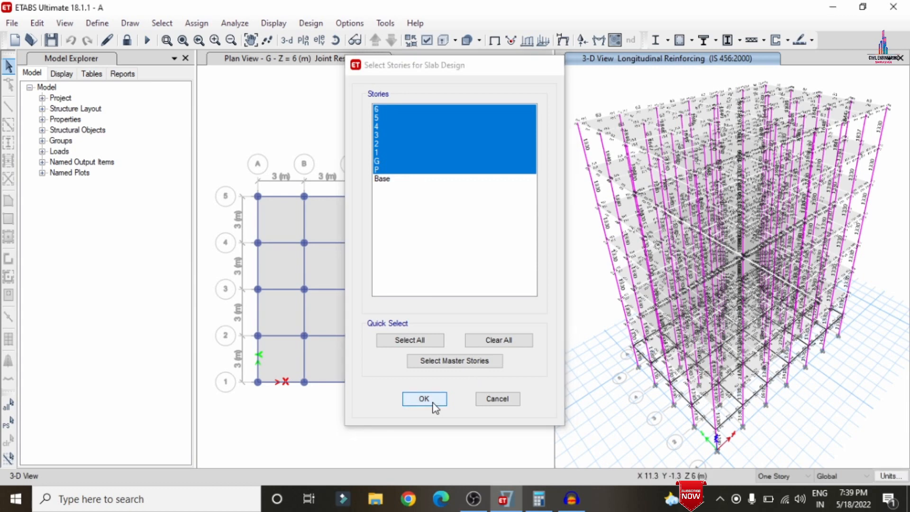
Run the concrete slab design and save the model.
{"action": "left_click", "coordinate": [812, 40]}
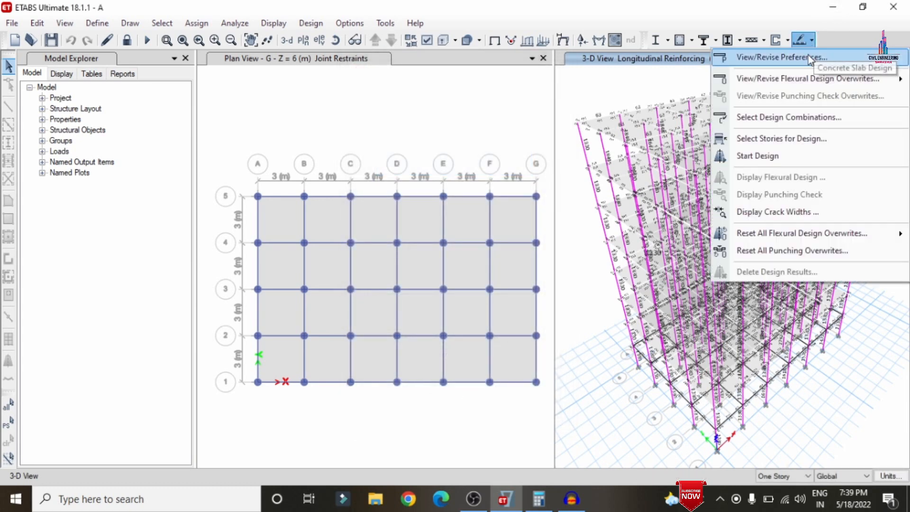
{"action": "left_click", "coordinate": [786, 156]}
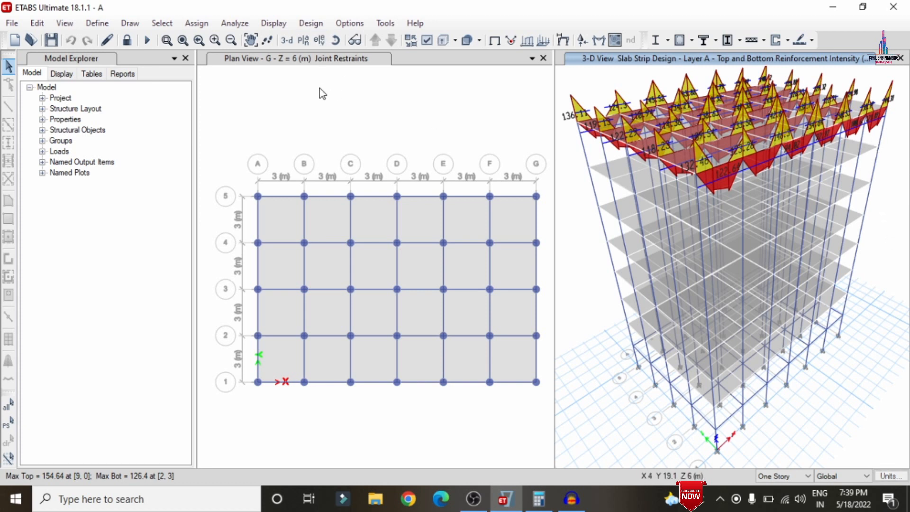
{"action": "key", "text": "ctrl+s"}
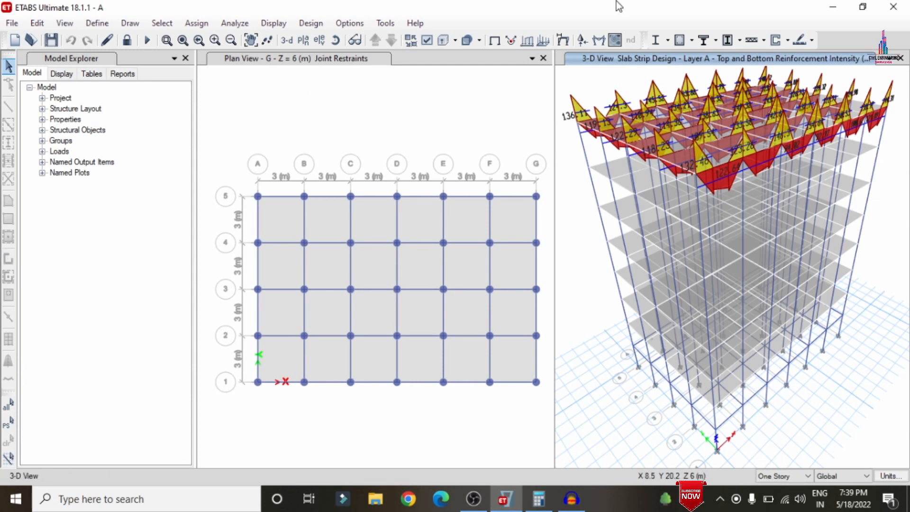
Close ETABS and launch CSiDetail 18 in a maximized window.
{"action": "left_click", "coordinate": [904, 4]}
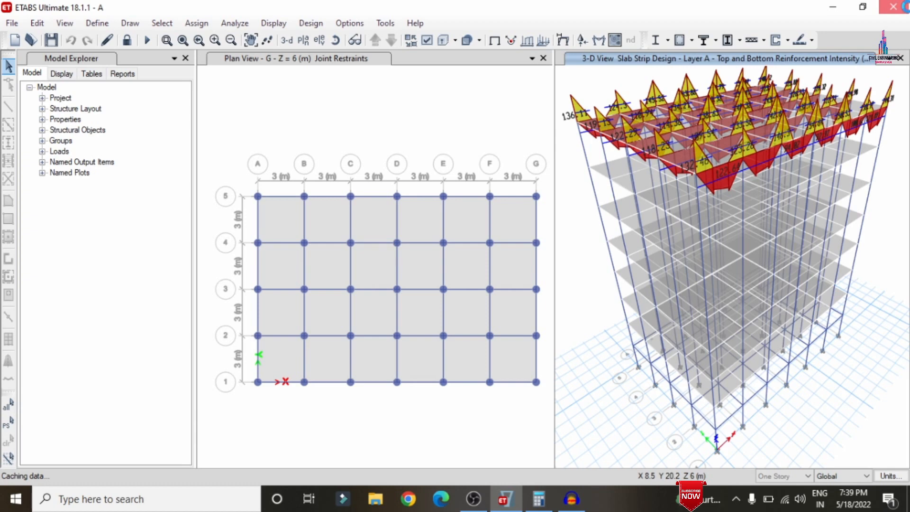
{"action": "left_click", "coordinate": [893, 7]}
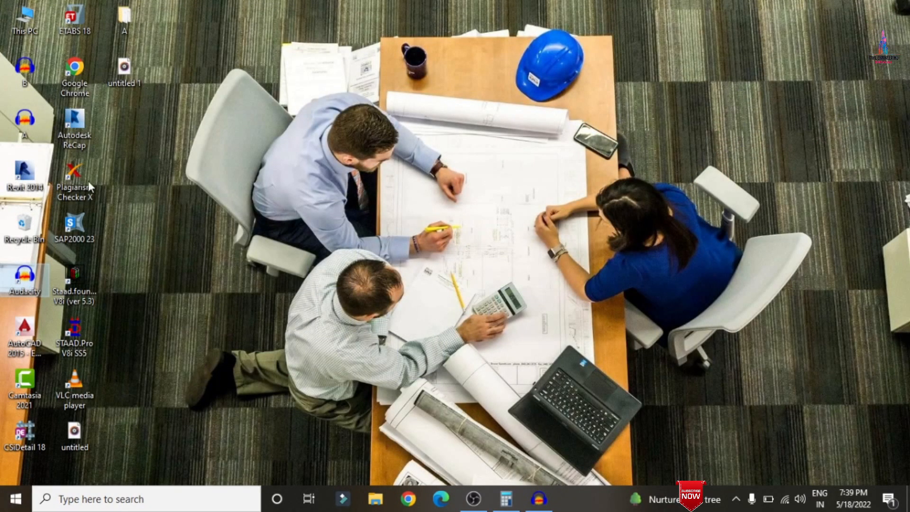
{"action": "double_click", "coordinate": [29, 436]}
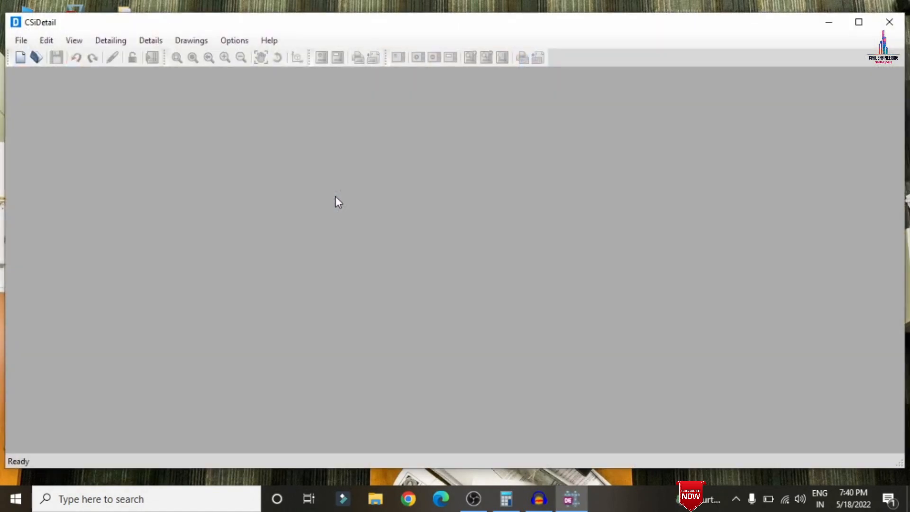
{"action": "left_click", "coordinate": [857, 23]}
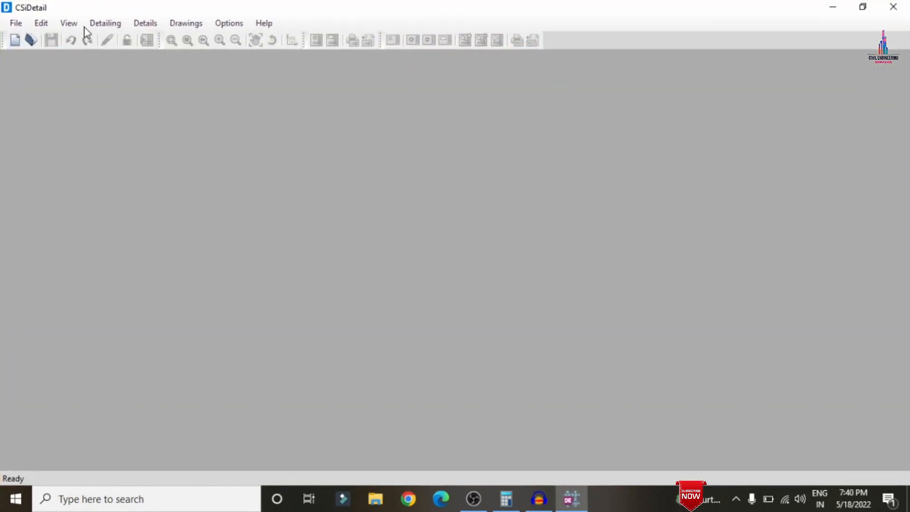
Start a new detailing project from the A.EDB model file on the Desktop.
{"action": "left_click", "coordinate": [15, 23]}
{"action": "left_click", "coordinate": [33, 39]}
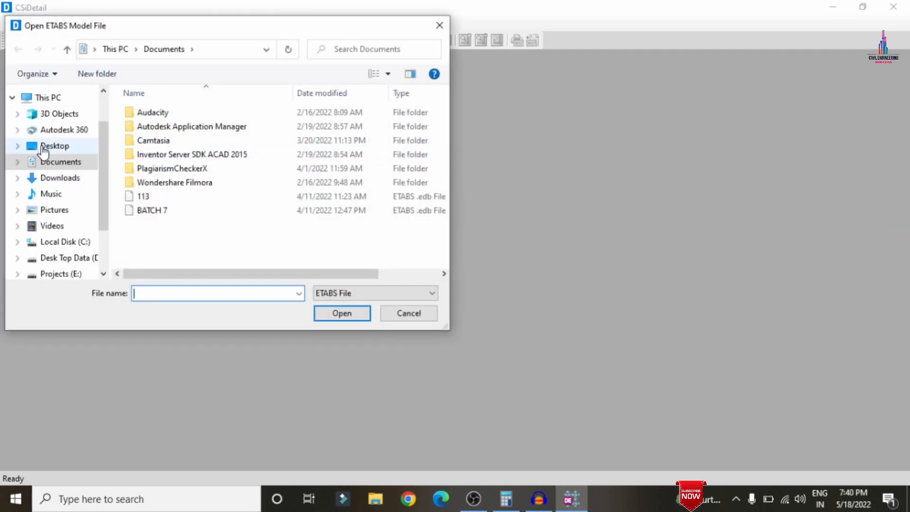
{"action": "left_click", "coordinate": [39, 146]}
{"action": "double_click", "coordinate": [157, 116]}
{"action": "double_click", "coordinate": [157, 115]}
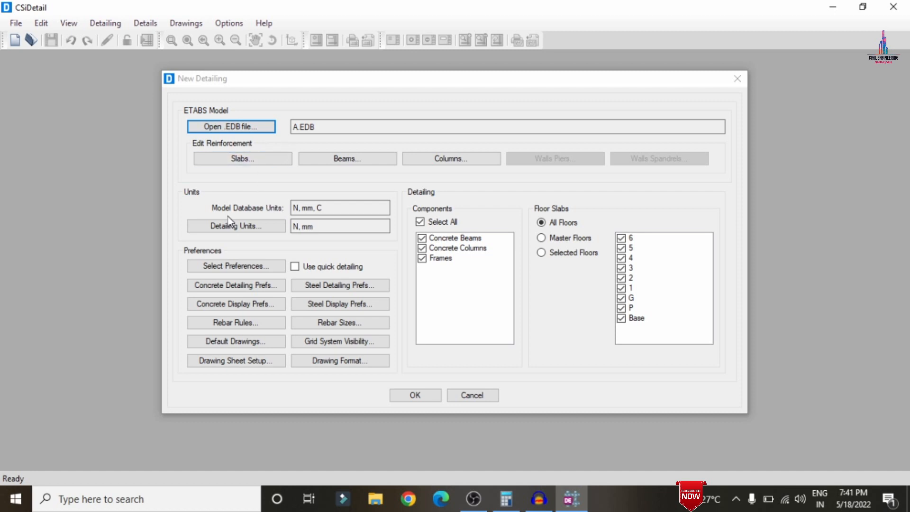
Set the detailing units to rebar set SI (25), force in Kilonewton and rebar weight in Ton.
{"action": "left_click", "coordinate": [247, 225]}
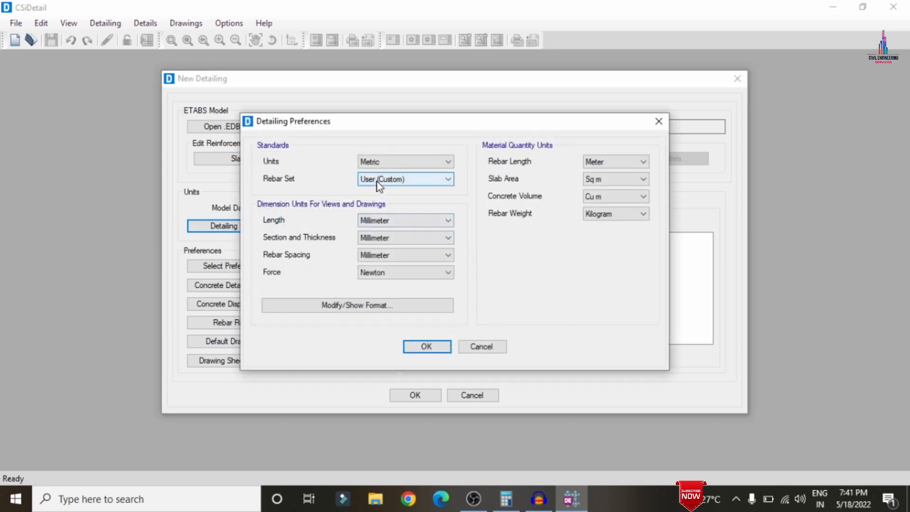
{"action": "left_click", "coordinate": [380, 185]}
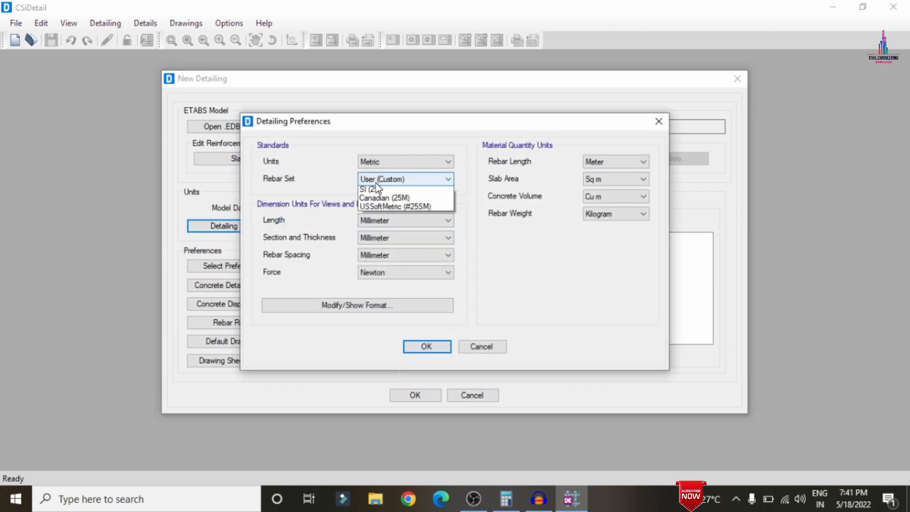
{"action": "left_click", "coordinate": [372, 206]}
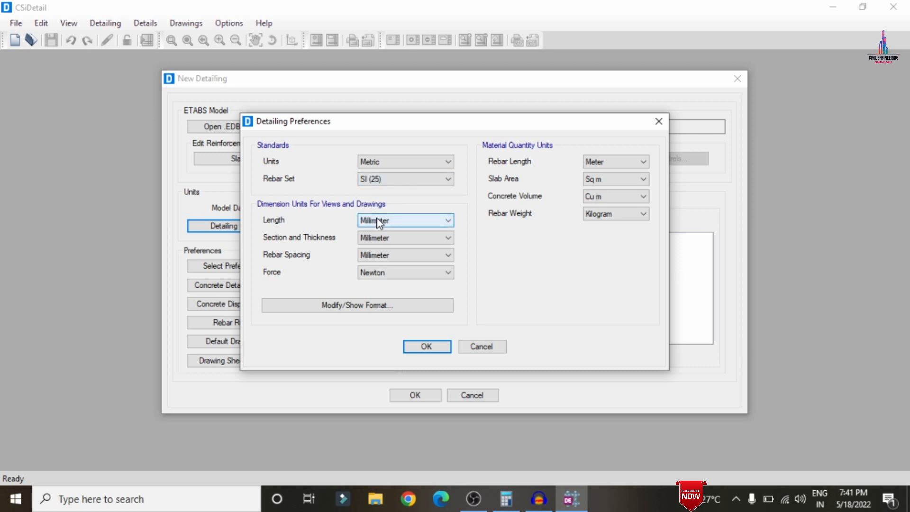
{"action": "left_click", "coordinate": [374, 274]}
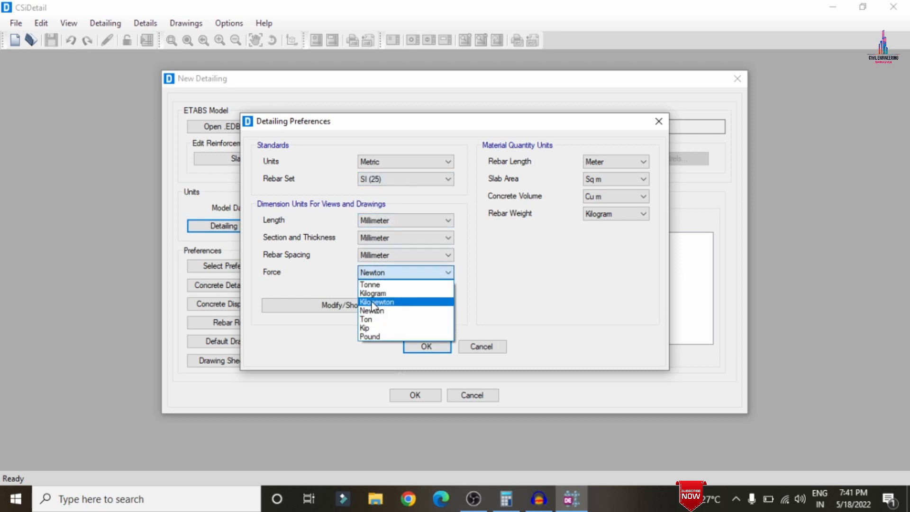
{"action": "left_click", "coordinate": [375, 297]}
{"action": "left_click", "coordinate": [604, 212]}
{"action": "left_click", "coordinate": [593, 244]}
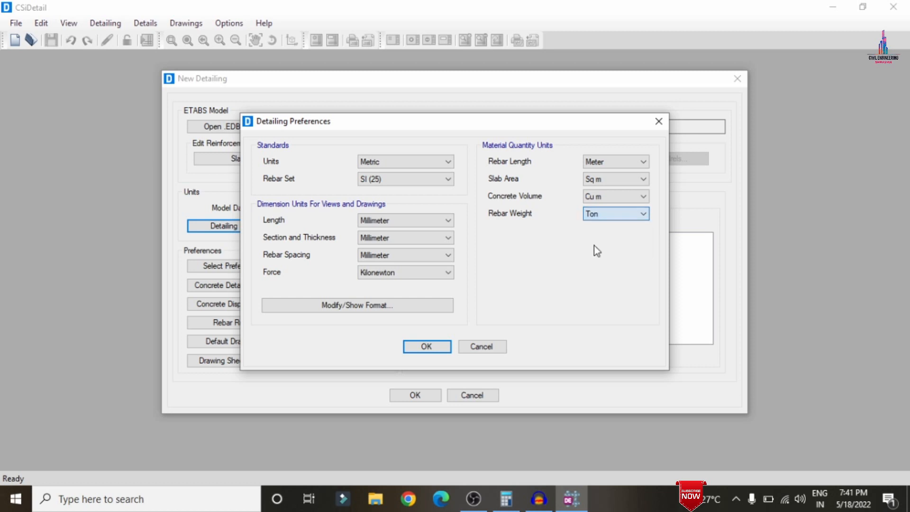
{"action": "left_click", "coordinate": [425, 346]}
Choose the standard IS 456:2000 detailing preferences.
{"action": "left_click", "coordinate": [233, 266]}
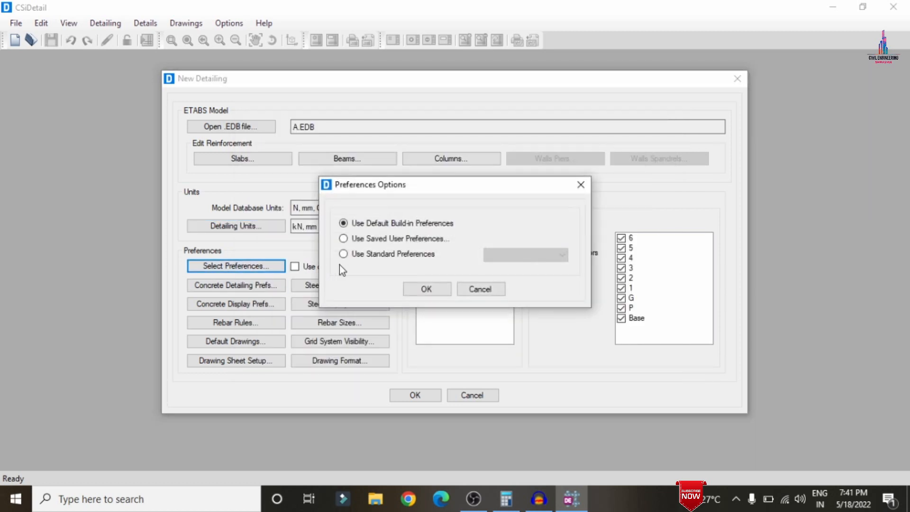
{"action": "left_click", "coordinate": [366, 255]}
{"action": "left_click", "coordinate": [521, 256]}
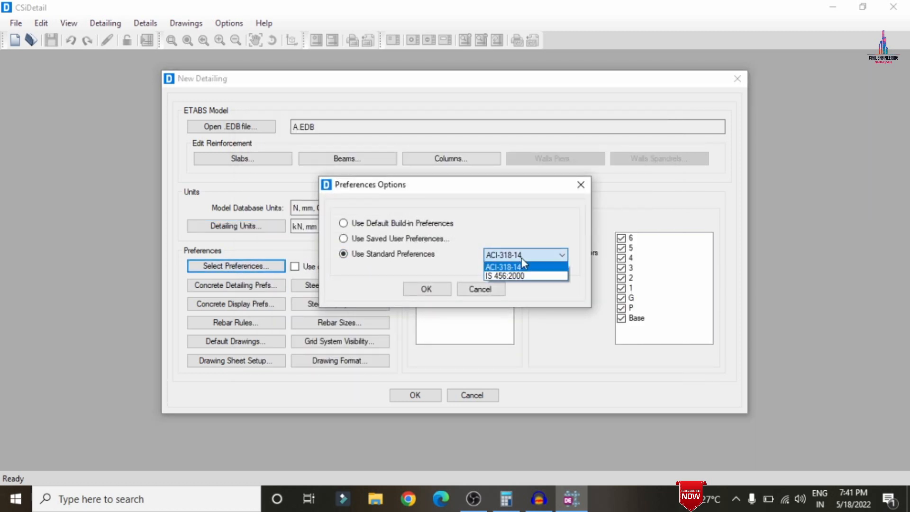
{"action": "left_click", "coordinate": [499, 274]}
{"action": "left_click", "coordinate": [425, 297]}
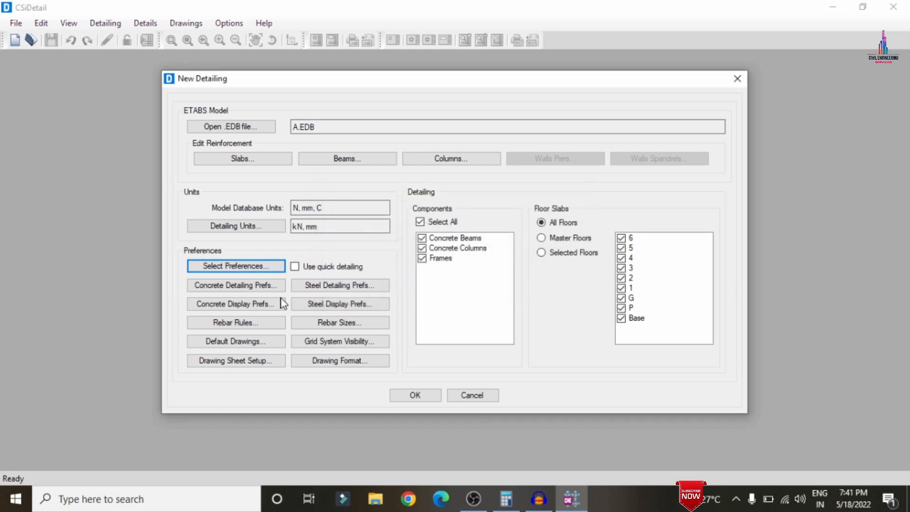
Review the slab rebar selection rules and the concrete display preferences.
{"action": "left_click", "coordinate": [247, 325]}
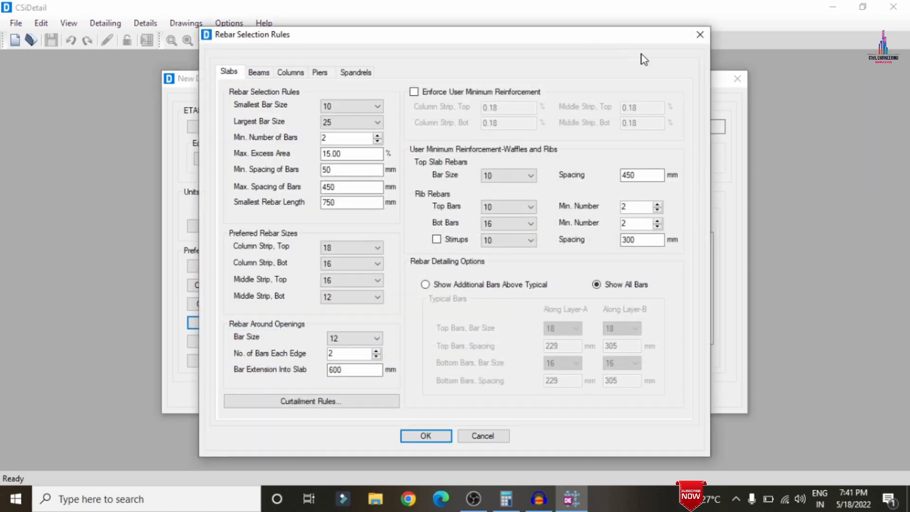
{"action": "left_click", "coordinate": [700, 35]}
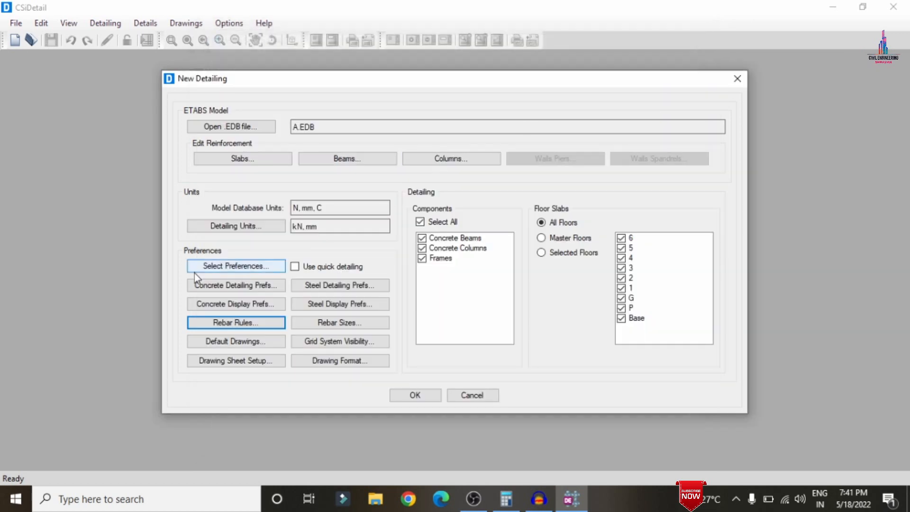
{"action": "left_click", "coordinate": [220, 303]}
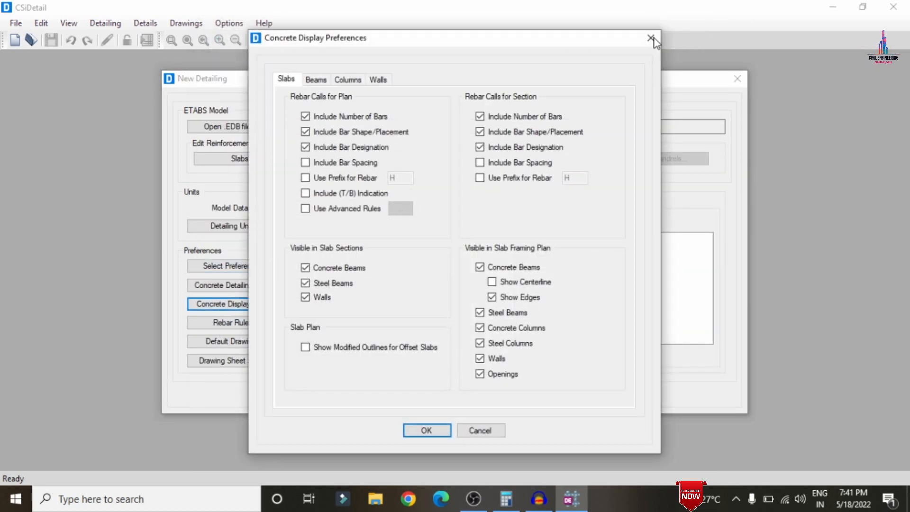
{"action": "left_click", "coordinate": [651, 38]}
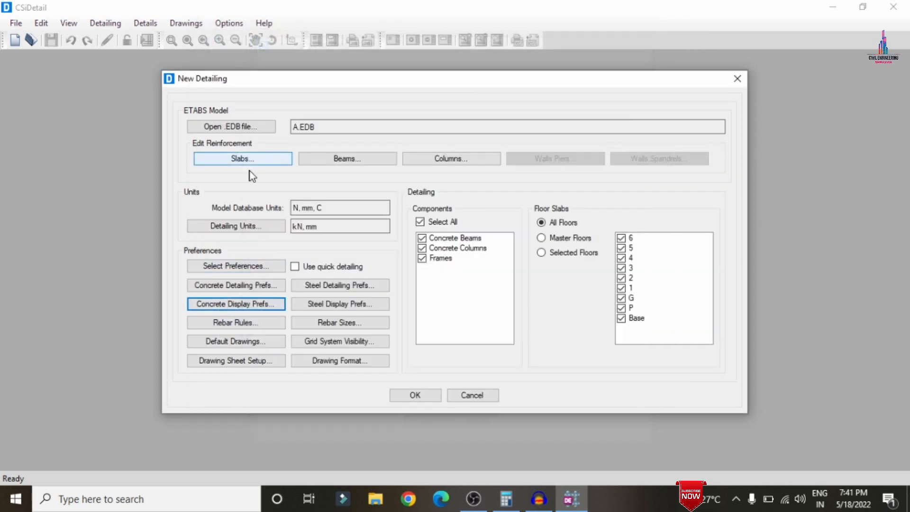
Open the rebar selection rules and set the beam stirrup minimum spacing to 120 mm in zones A, B and C.
{"action": "left_click", "coordinate": [241, 326]}
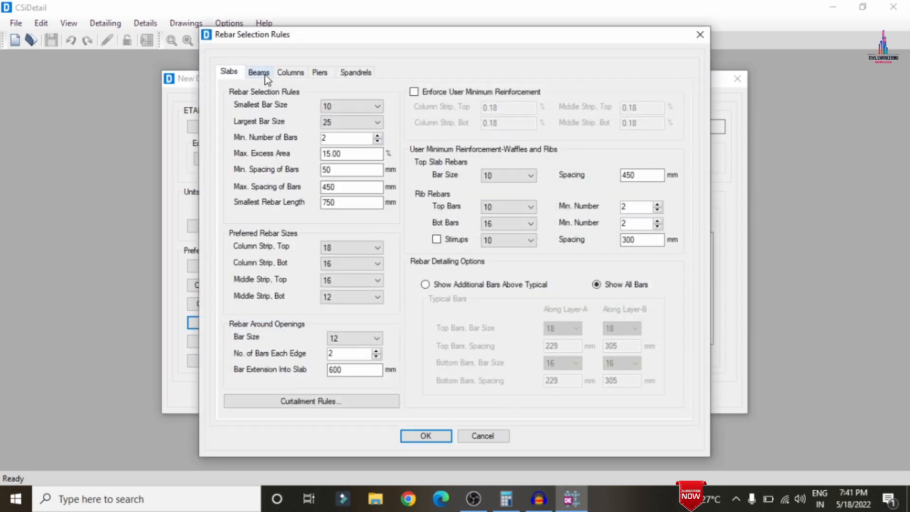
{"action": "left_click", "coordinate": [258, 72]}
{"action": "left_click", "coordinate": [606, 247]}
{"action": "left_click", "coordinate": [610, 247]}
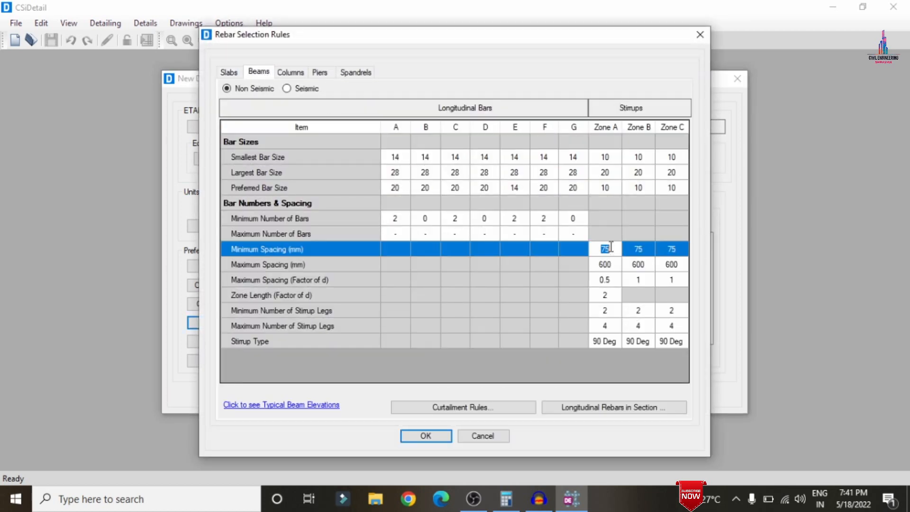
{"action": "type", "text": "120"}
{"action": "key", "text": "Tab"}
{"action": "type", "text": "120"}
{"action": "key", "text": "Tab"}
{"action": "type", "text": "120"}
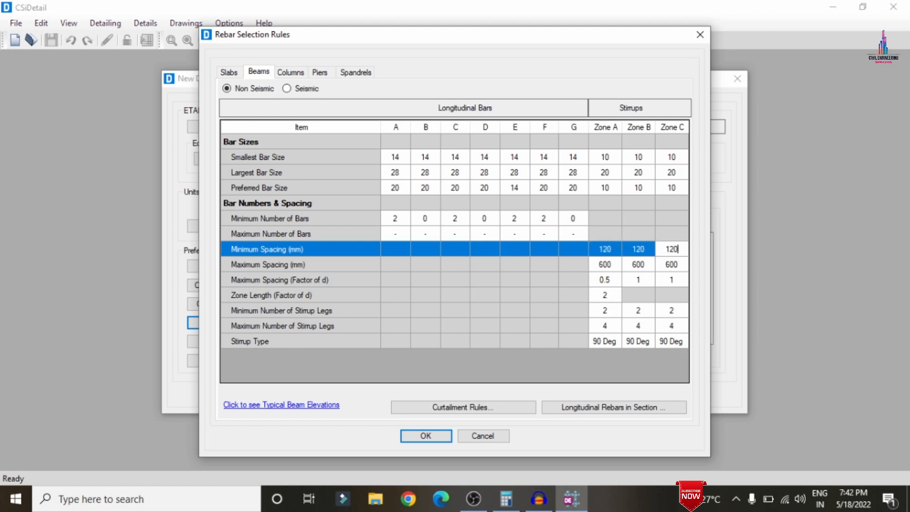
{"action": "key", "text": "Tab"}
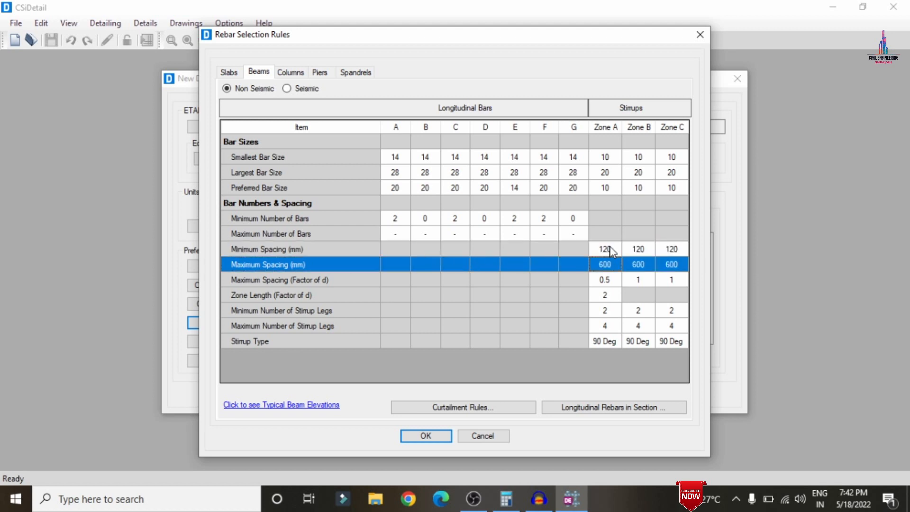
Set the beam stirrup maximum spacing to 450 mm in zones A, B and C.
{"action": "type", "text": "450"}
{"action": "key", "text": "Tab"}
{"action": "type", "text": "450"}
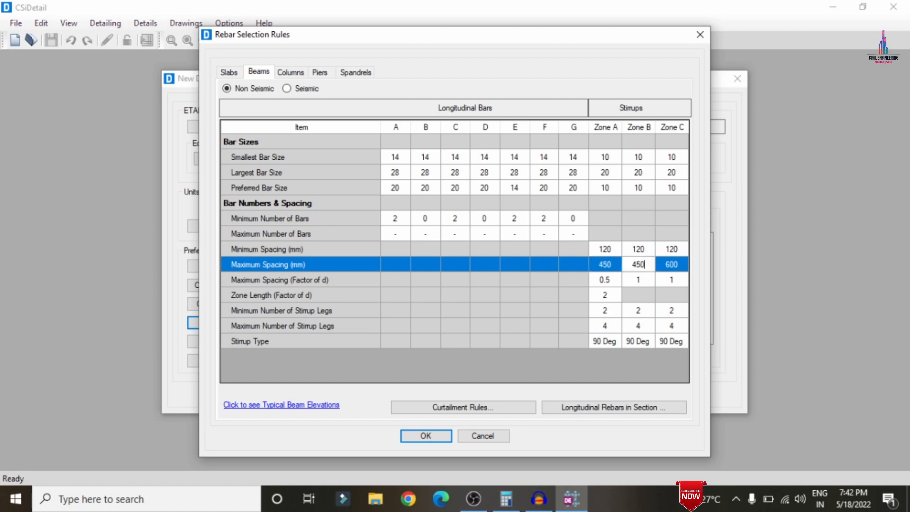
{"action": "key", "text": "Tab"}
{"action": "type", "text": "450"}
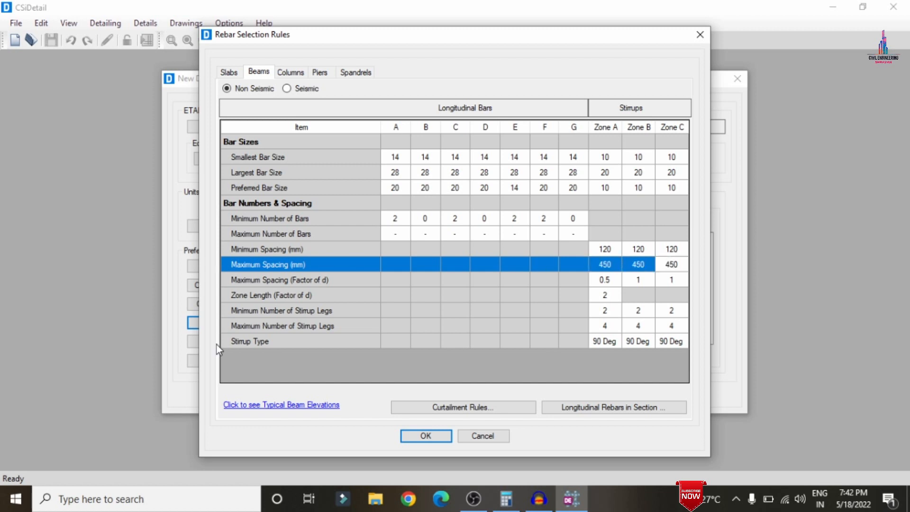
Set the column tie minimum spacing to 120 mm and maximum spacing to 450 mm.
{"action": "left_click", "coordinate": [288, 72]}
{"action": "left_click", "coordinate": [634, 270]}
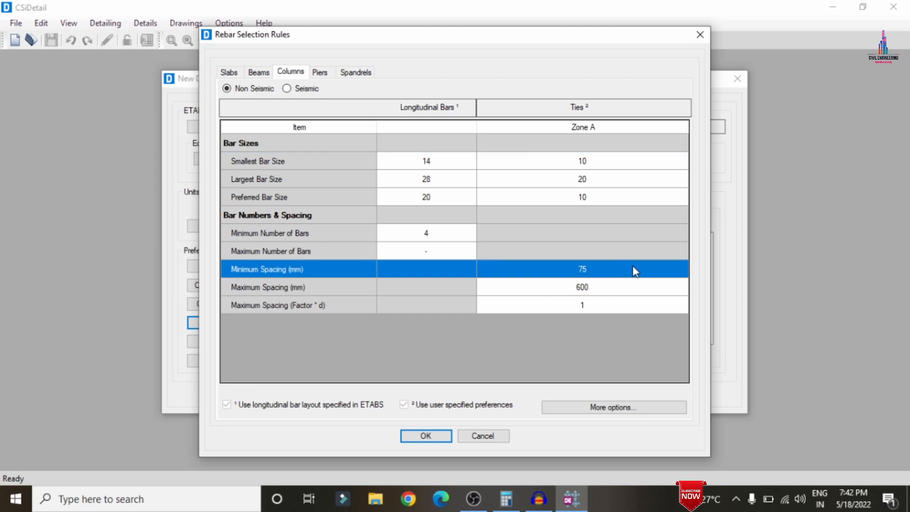
{"action": "left_click", "coordinate": [634, 270]}
{"action": "type", "text": "120"}
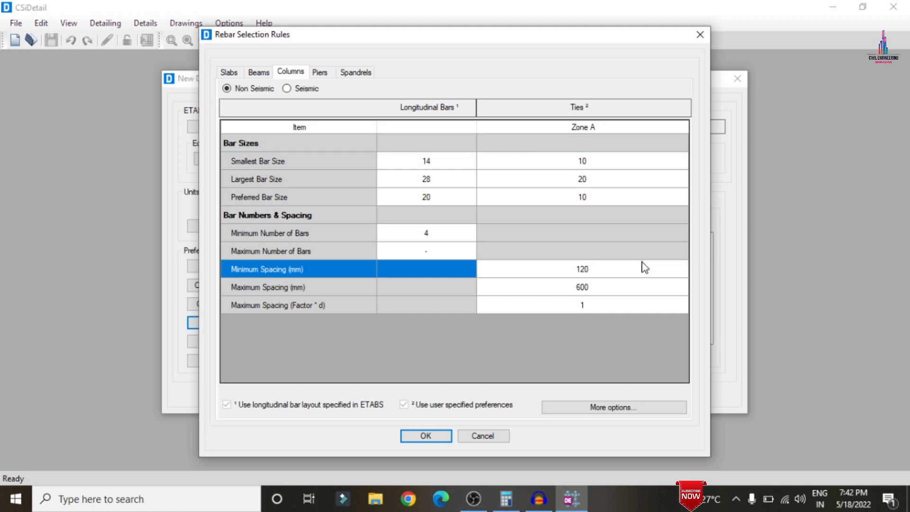
{"action": "left_click", "coordinate": [611, 290]}
{"action": "left_click", "coordinate": [647, 287]}
{"action": "type", "text": "450"}
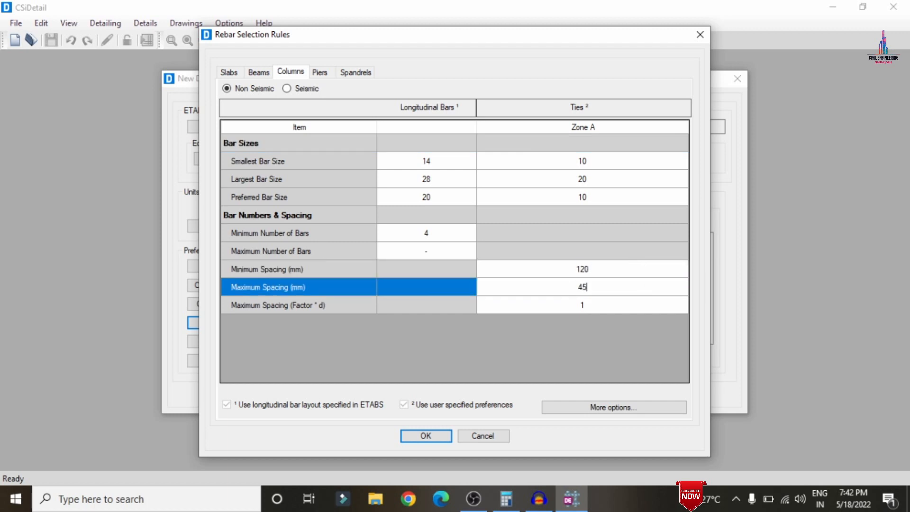
Accept the rebar rules and confirm the new detailing settings to generate the detailing.
{"action": "left_click", "coordinate": [319, 73]}
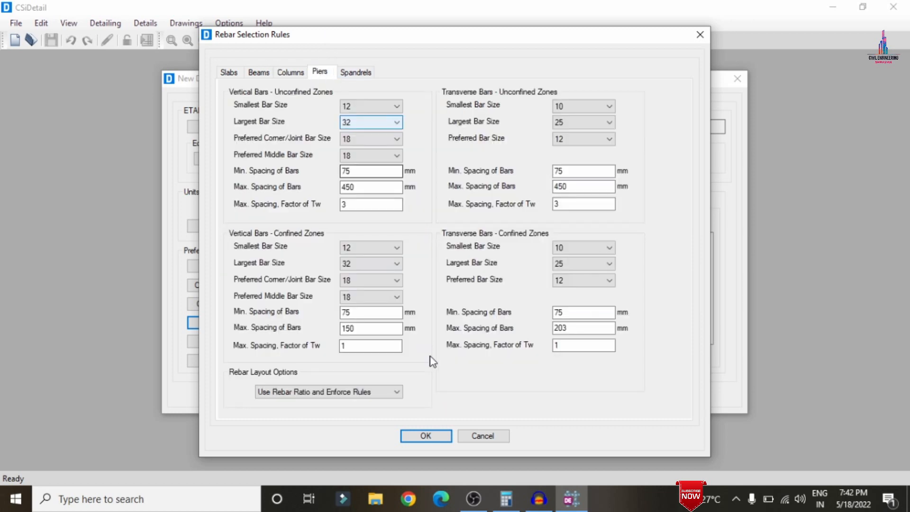
{"action": "left_click", "coordinate": [426, 436]}
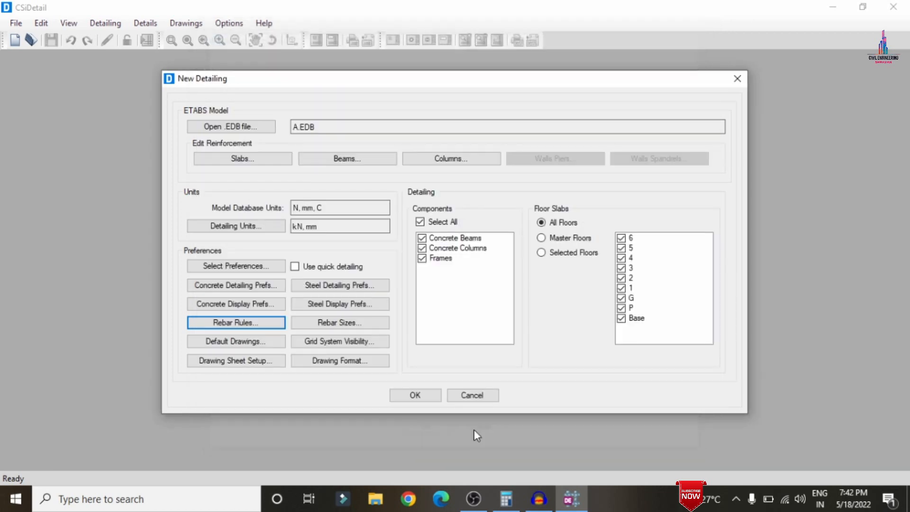
{"action": "left_click", "coordinate": [426, 393]}
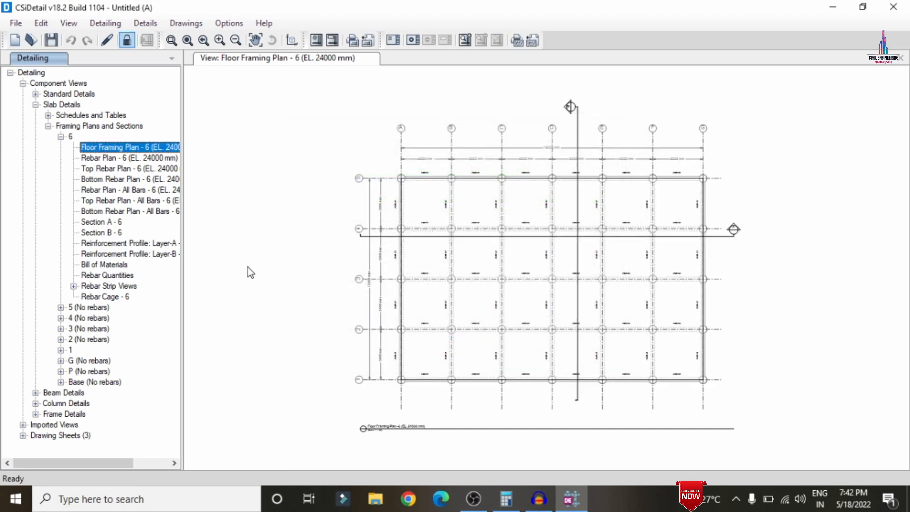
Review the floor 6 slab rebar plan, bottom rebar plan and 3D slab rebar cage.
{"action": "left_click", "coordinate": [122, 157]}
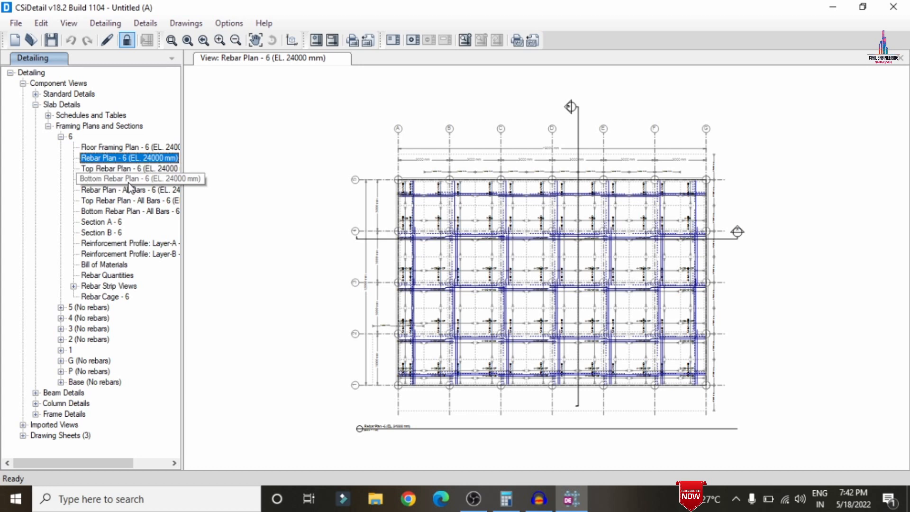
{"action": "left_click", "coordinate": [128, 182]}
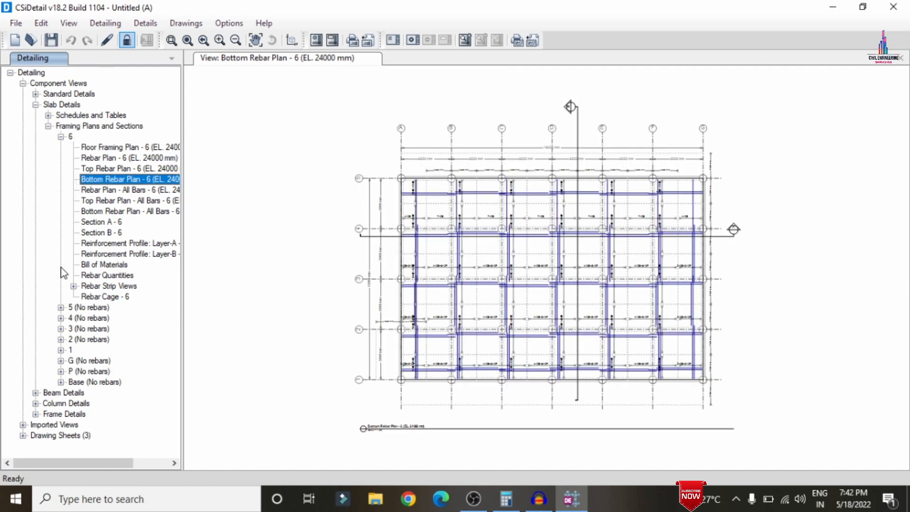
{"action": "left_click", "coordinate": [109, 298]}
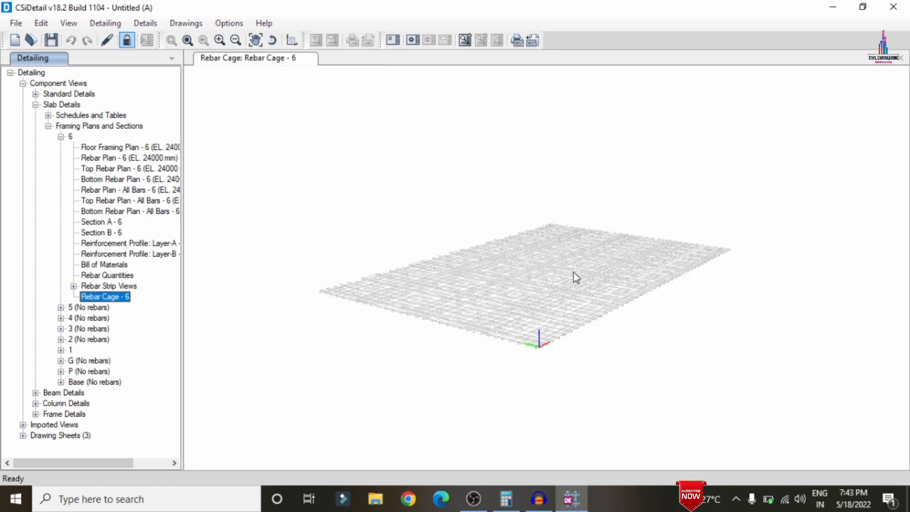
{"action": "left_click_drag", "start_coordinate": [575, 278], "coordinate": [350, 351]}
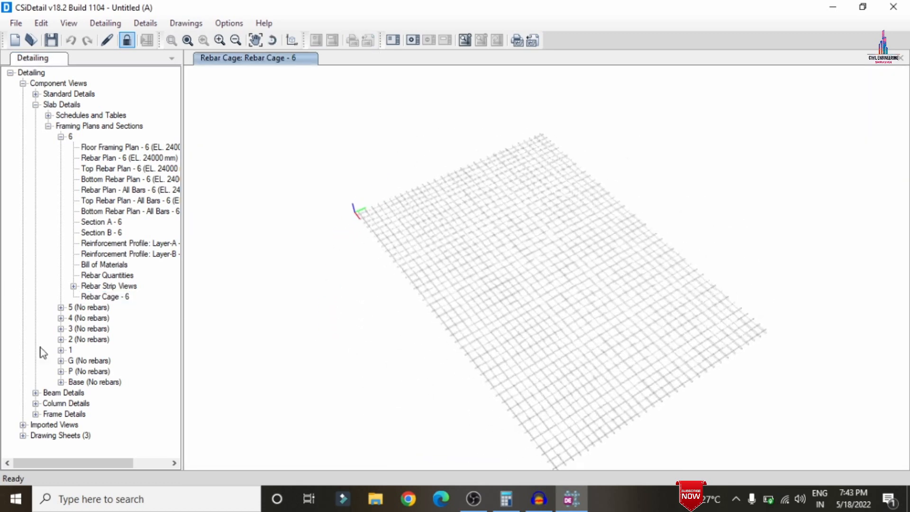
Examine the sections A to D and the 3D rebar cage of floor 6 beam 8CB1.
{"action": "left_click", "coordinate": [36, 393]}
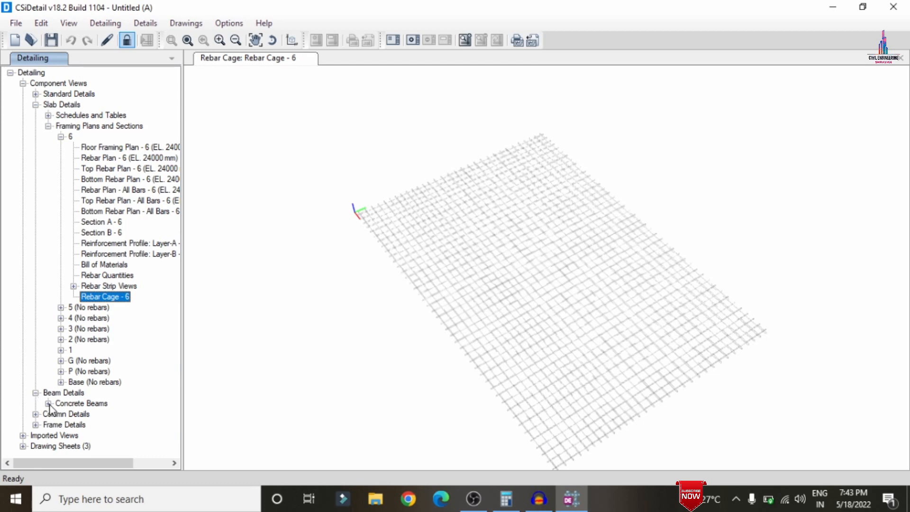
{"action": "left_click", "coordinate": [48, 403]}
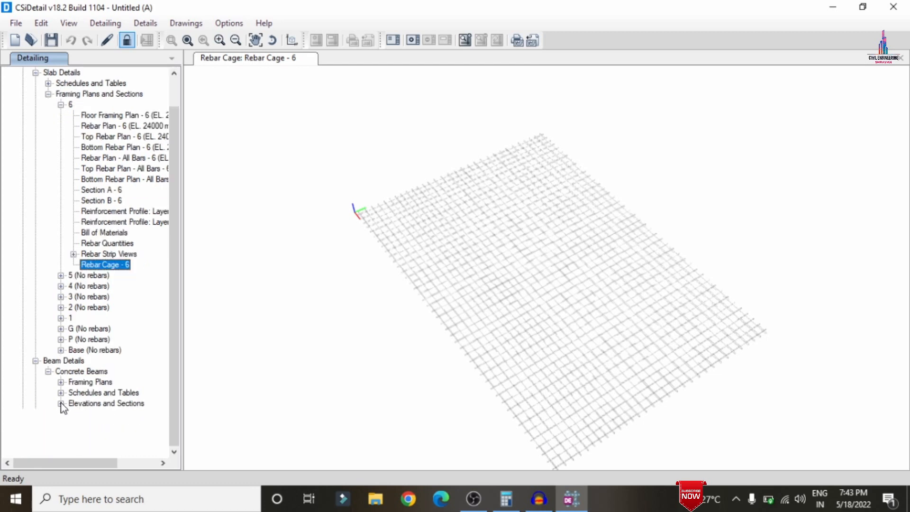
{"action": "left_click", "coordinate": [60, 404]}
{"action": "left_click", "coordinate": [74, 328]}
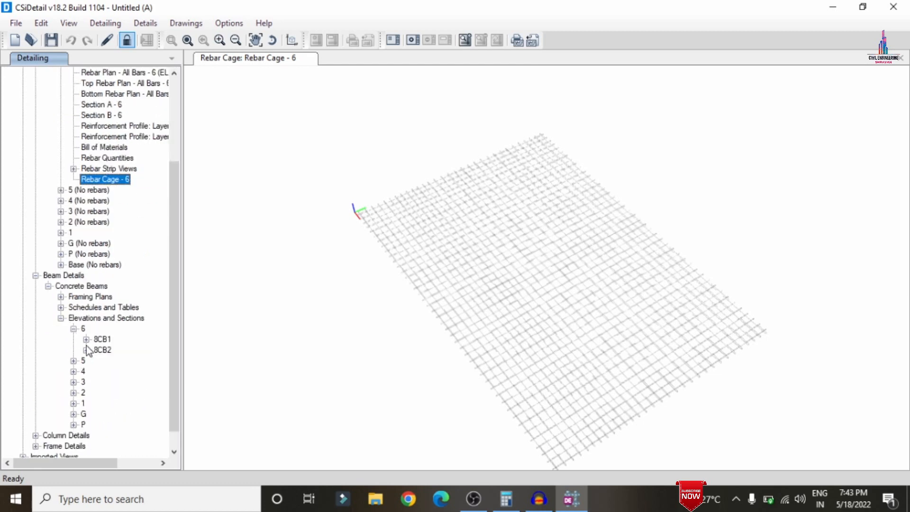
{"action": "left_click", "coordinate": [86, 339]}
{"action": "left_click", "coordinate": [123, 361]}
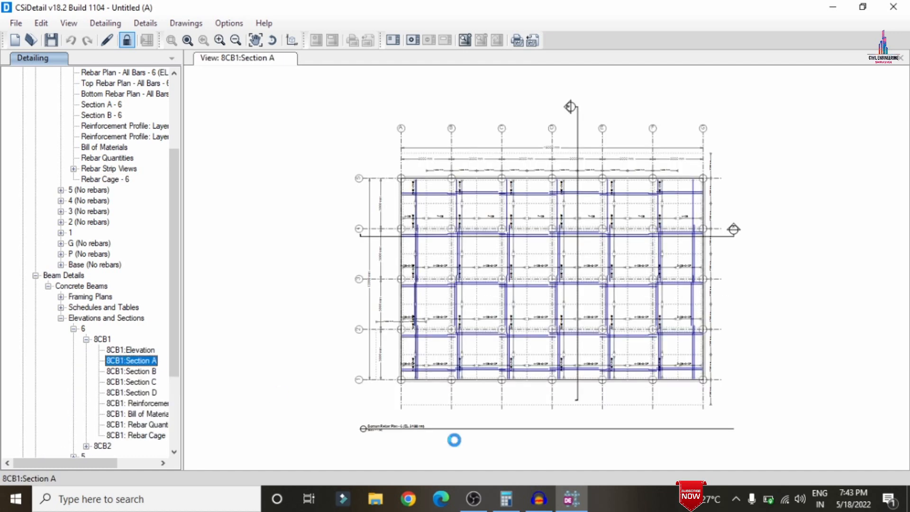
{"action": "scroll", "coordinate": [616, 281], "scroll_direction": "up", "scroll_amount": 3}
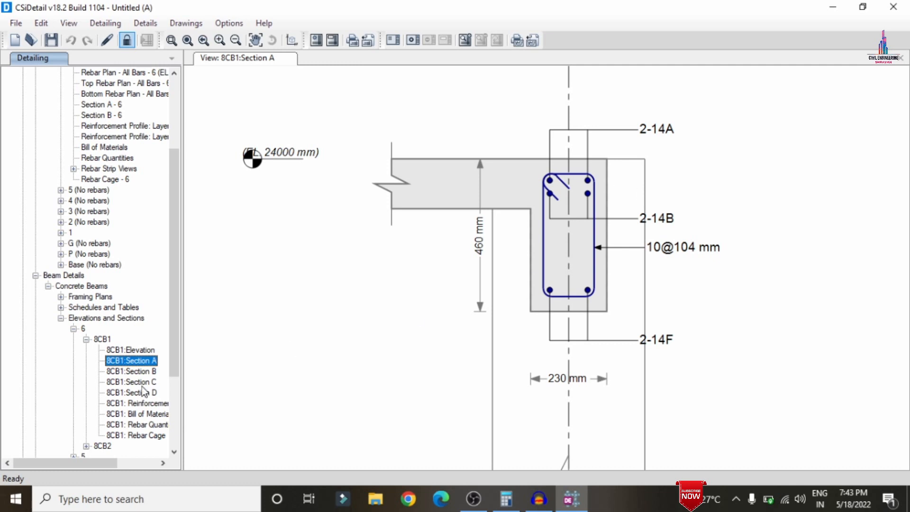
{"action": "left_click", "coordinate": [141, 371]}
{"action": "left_click", "coordinate": [147, 384]}
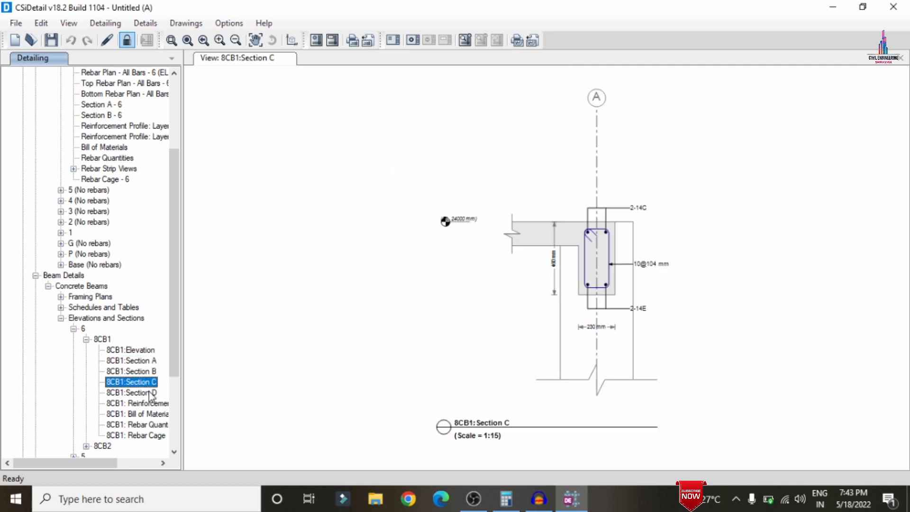
{"action": "left_click", "coordinate": [148, 391]}
{"action": "left_click", "coordinate": [137, 436]}
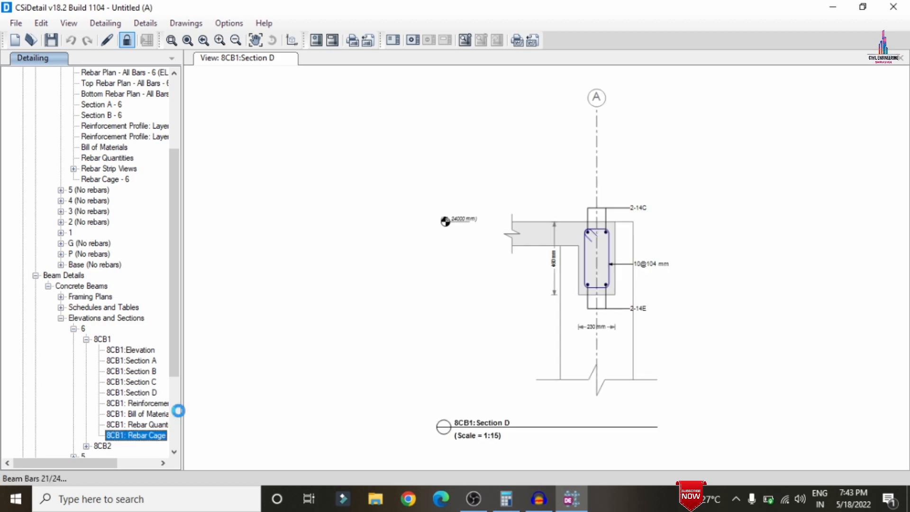
{"action": "scroll", "coordinate": [383, 337], "scroll_direction": "up", "scroll_amount": 10}
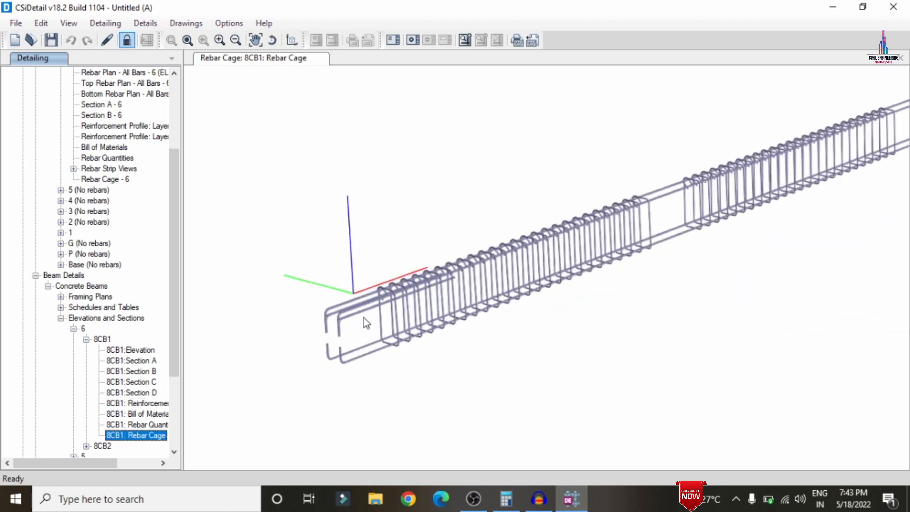
{"action": "scroll", "coordinate": [540, 300], "scroll_direction": "down", "scroll_amount": 5}
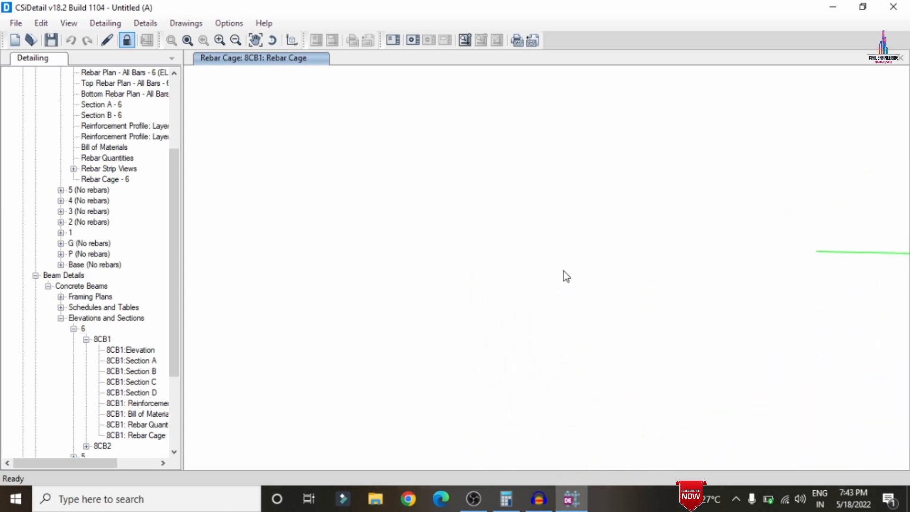
{"action": "scroll", "coordinate": [134, 303], "scroll_direction": "down", "scroll_amount": 4}
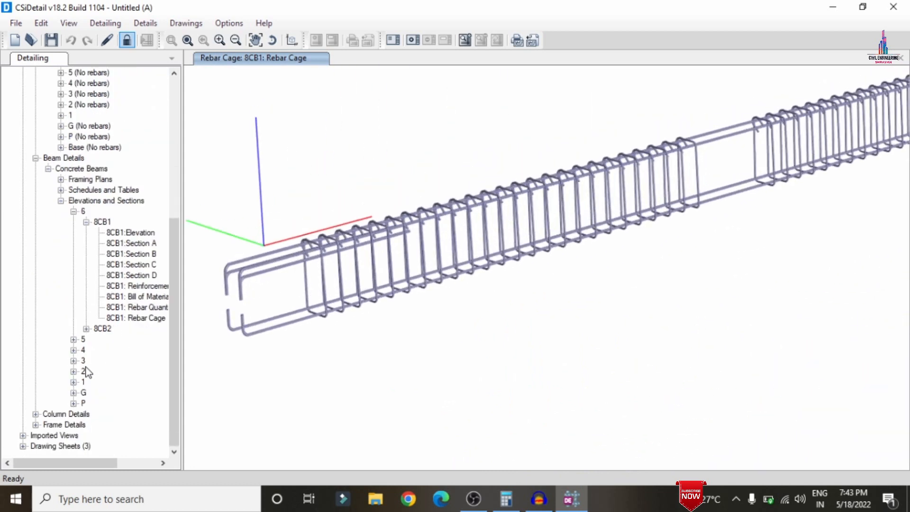
Inspect the 3D rebar cage of ground-floor beam 2CB1.
{"action": "left_click", "coordinate": [74, 392]}
{"action": "left_click", "coordinate": [86, 403]}
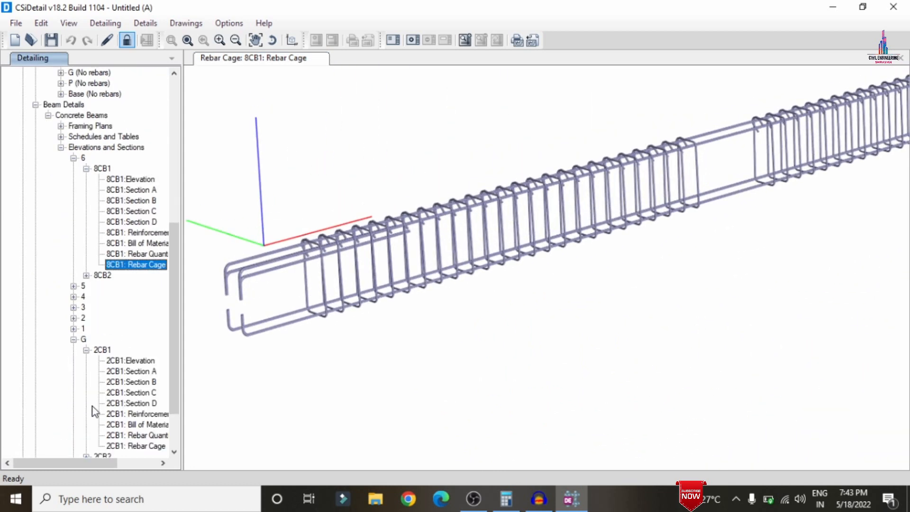
{"action": "left_click", "coordinate": [136, 446]}
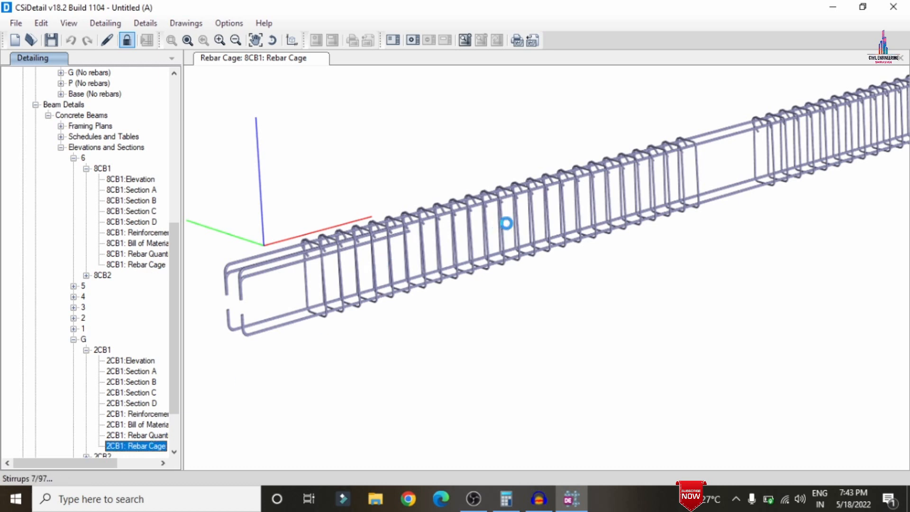
{"action": "scroll", "coordinate": [419, 313], "scroll_direction": "up", "scroll_amount": 2}
{"action": "scroll", "coordinate": [417, 311], "scroll_direction": "up", "scroll_amount": 3}
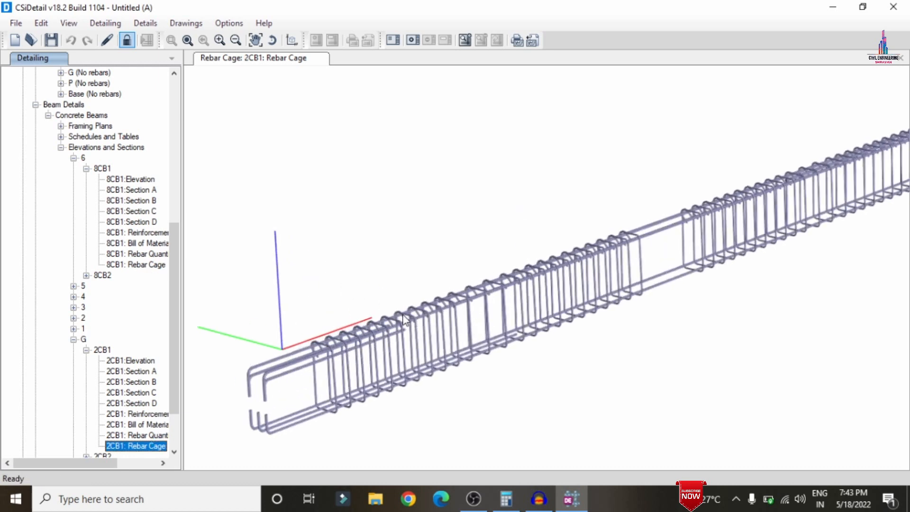
{"action": "scroll", "coordinate": [89, 379], "scroll_direction": "down", "scroll_amount": 2}
{"action": "left_click", "coordinate": [36, 414]}
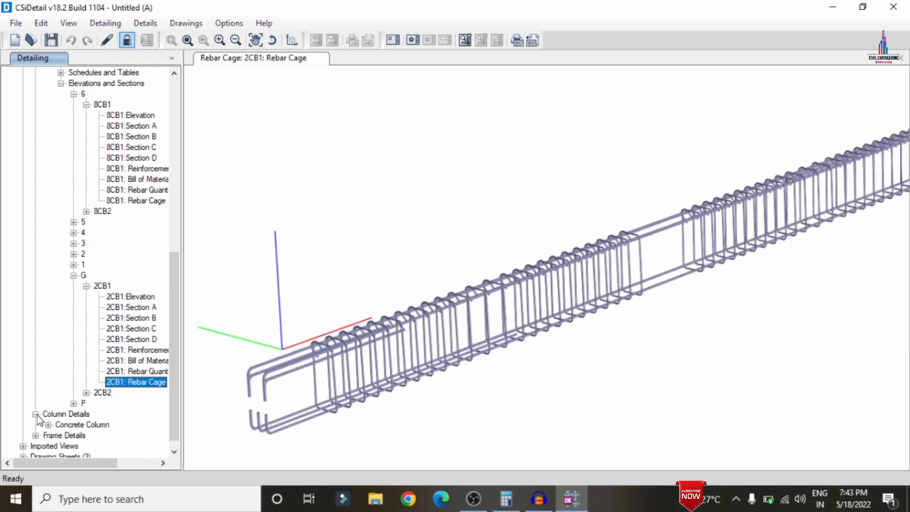
Examine column CC1's elevations and cross-section detail.
{"action": "left_click", "coordinate": [48, 425]}
{"action": "scroll", "coordinate": [51, 427], "scroll_direction": "down", "scroll_amount": 1}
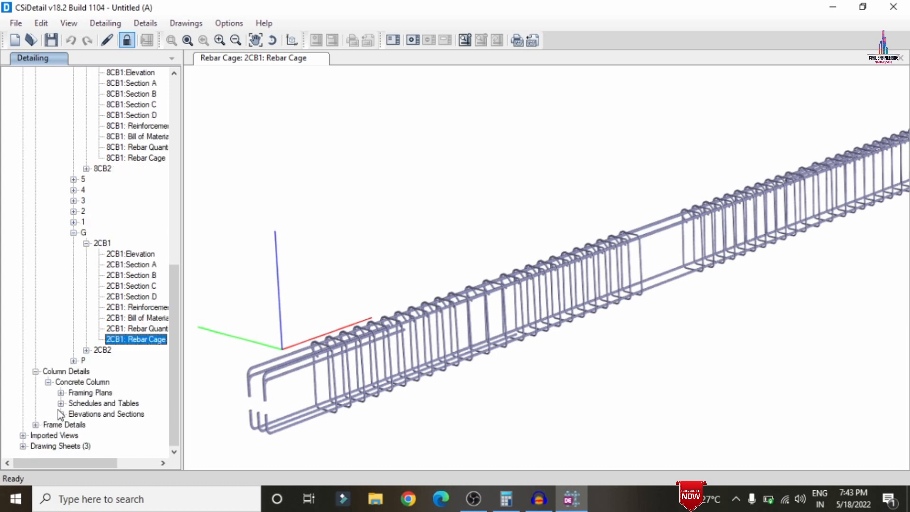
{"action": "left_click", "coordinate": [60, 413]}
{"action": "left_click", "coordinate": [73, 371]}
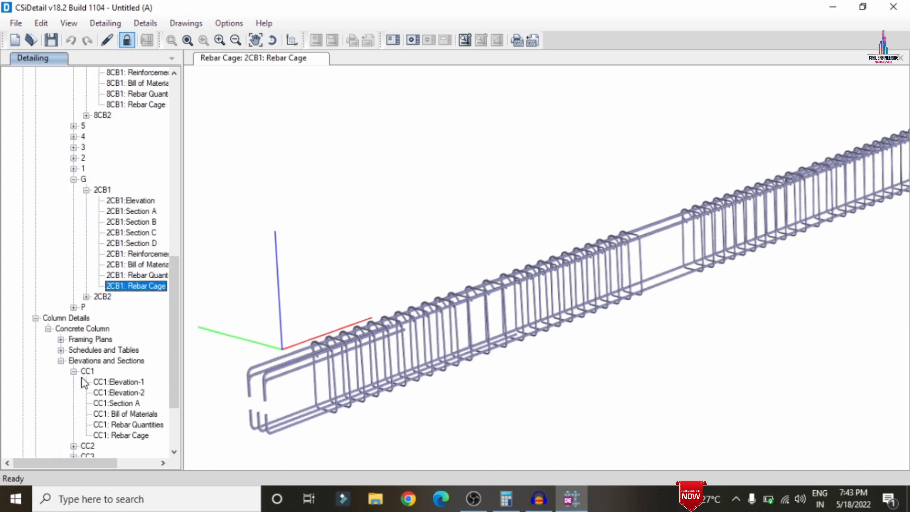
{"action": "double_click", "coordinate": [142, 384]}
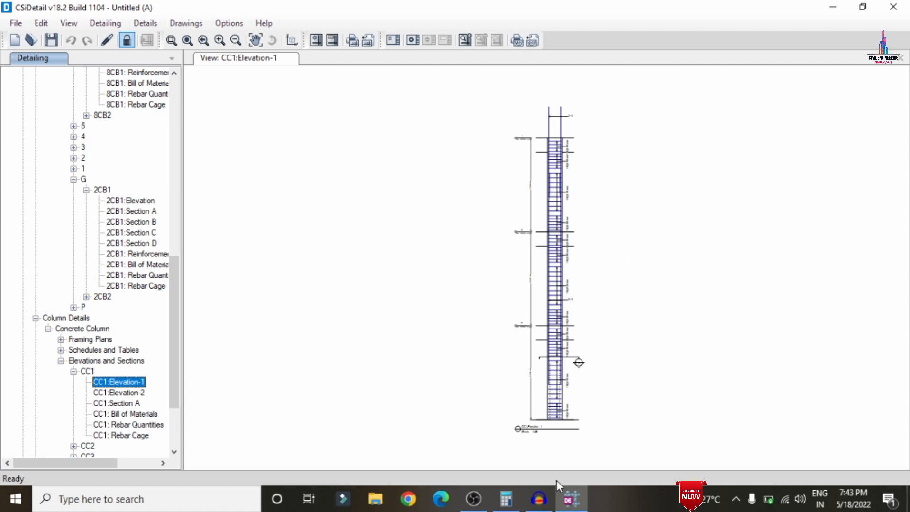
{"action": "left_click", "coordinate": [141, 393]}
{"action": "left_click", "coordinate": [136, 404]}
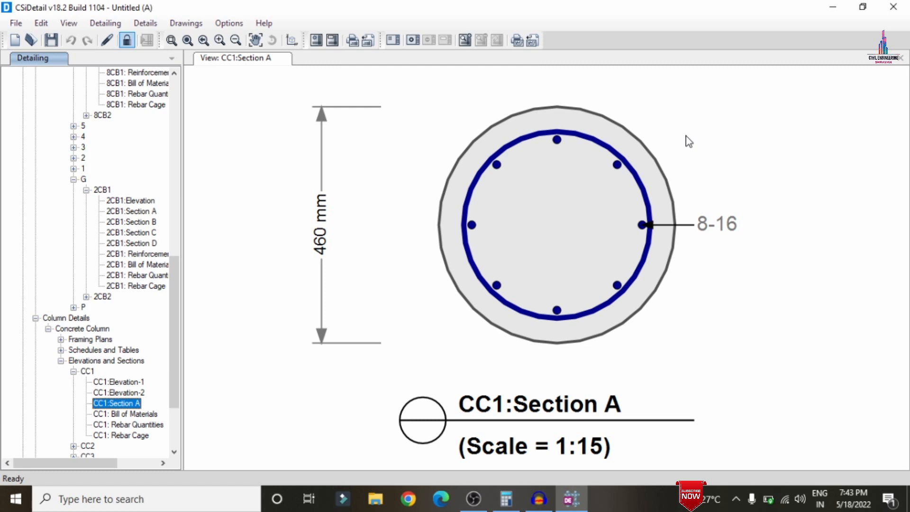
{"action": "scroll", "coordinate": [112, 420], "scroll_direction": "down", "scroll_amount": 3}
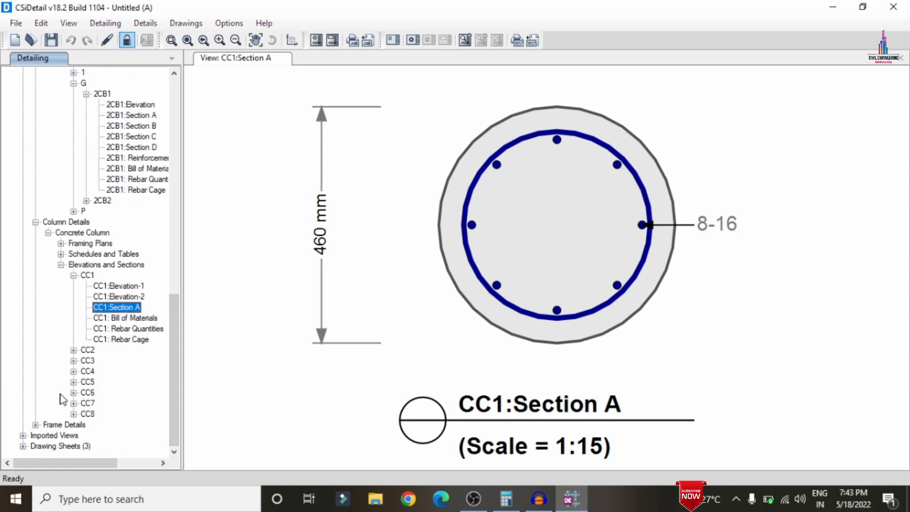
Compare the cross-sections A, B and C of column CC6.
{"action": "left_click", "coordinate": [74, 392]}
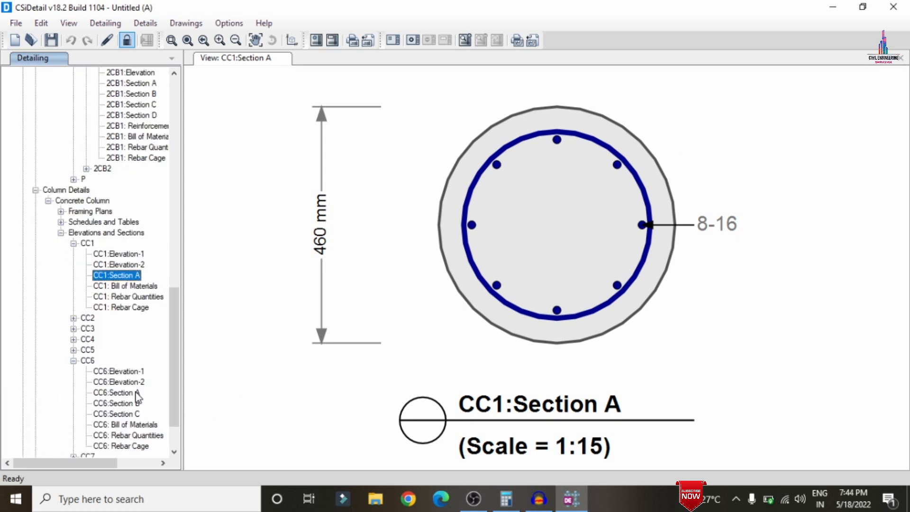
{"action": "left_click", "coordinate": [116, 392]}
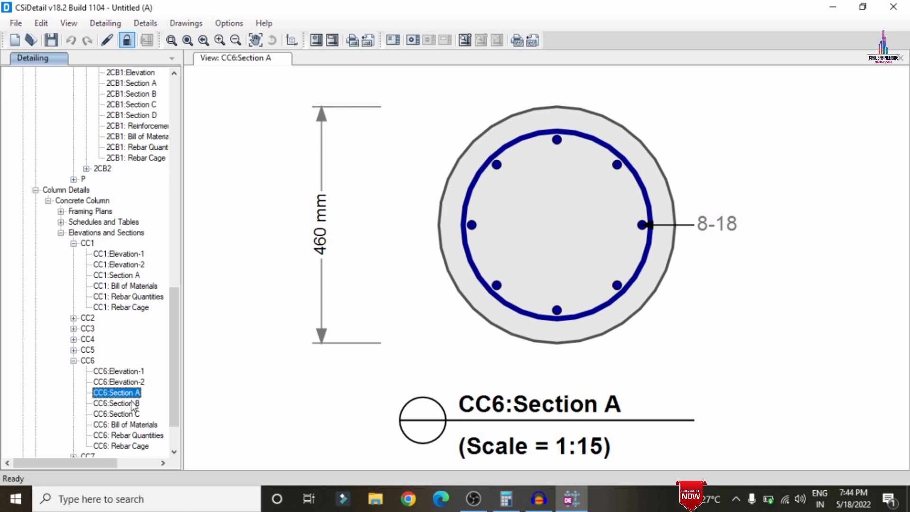
{"action": "left_click", "coordinate": [132, 403]}
{"action": "left_click", "coordinate": [132, 415]}
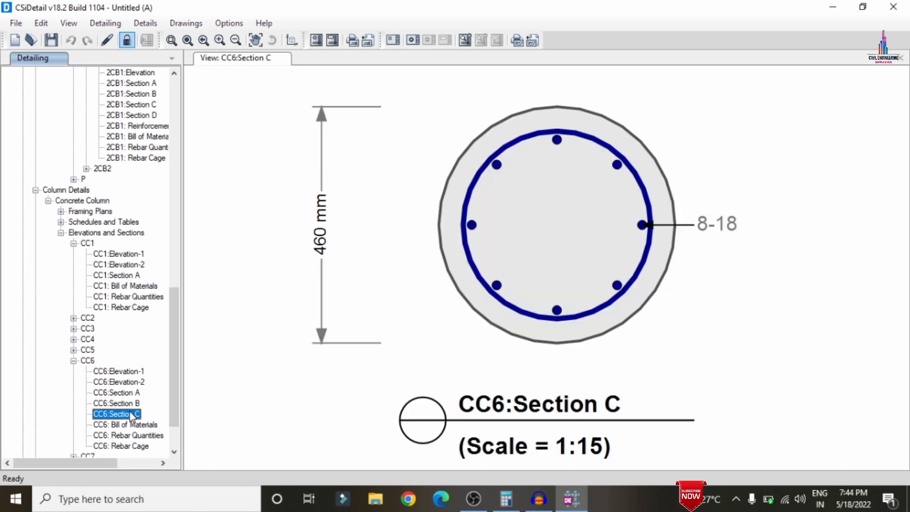
{"action": "left_click", "coordinate": [133, 396]}
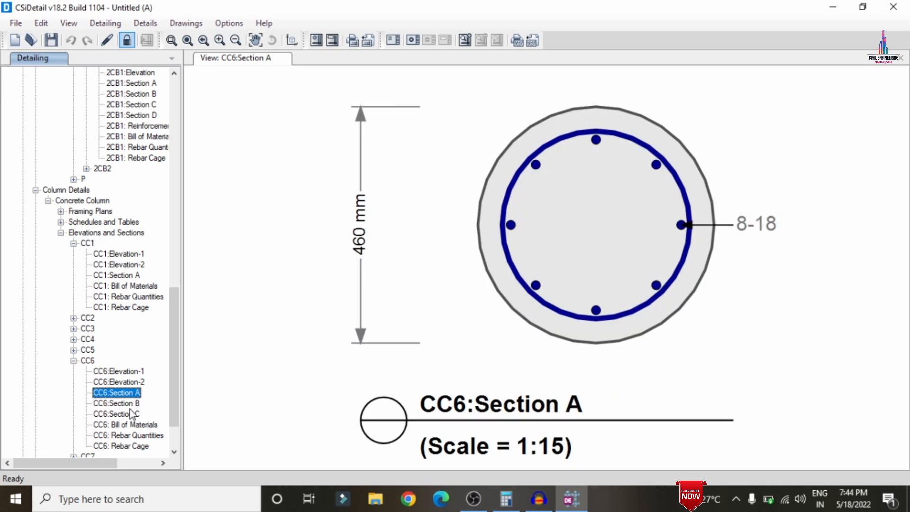
{"action": "left_click", "coordinate": [132, 404]}
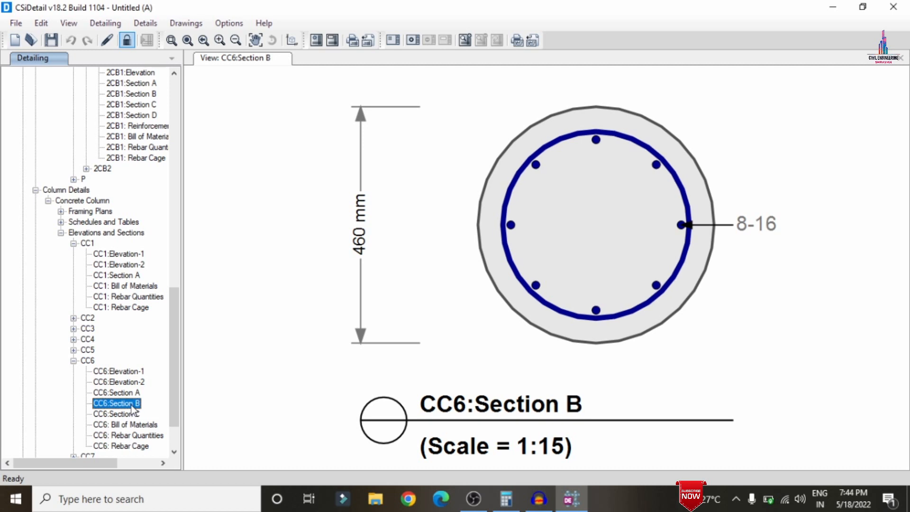
{"action": "left_click", "coordinate": [134, 415]}
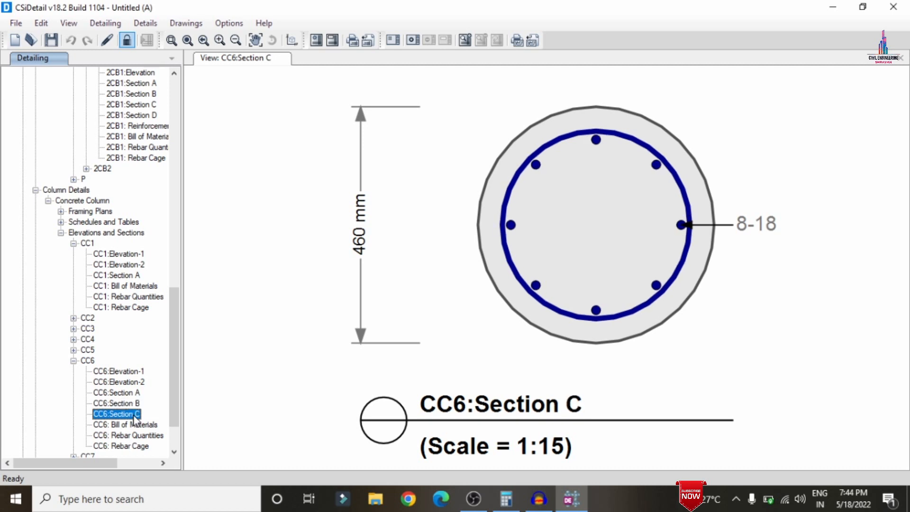
{"action": "scroll", "coordinate": [173, 403], "scroll_direction": "down", "scroll_amount": 2}
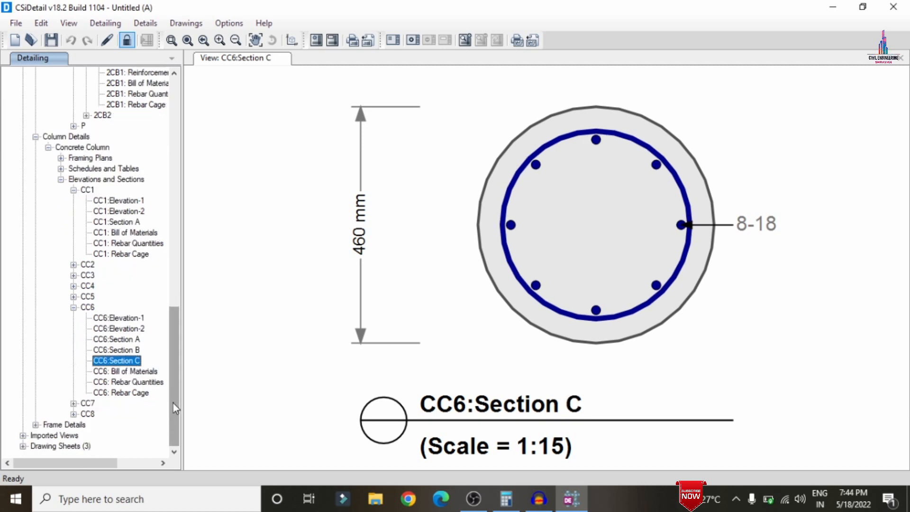
Inspect the 3D rebar cage of column CC6.
{"action": "left_click", "coordinate": [132, 392]}
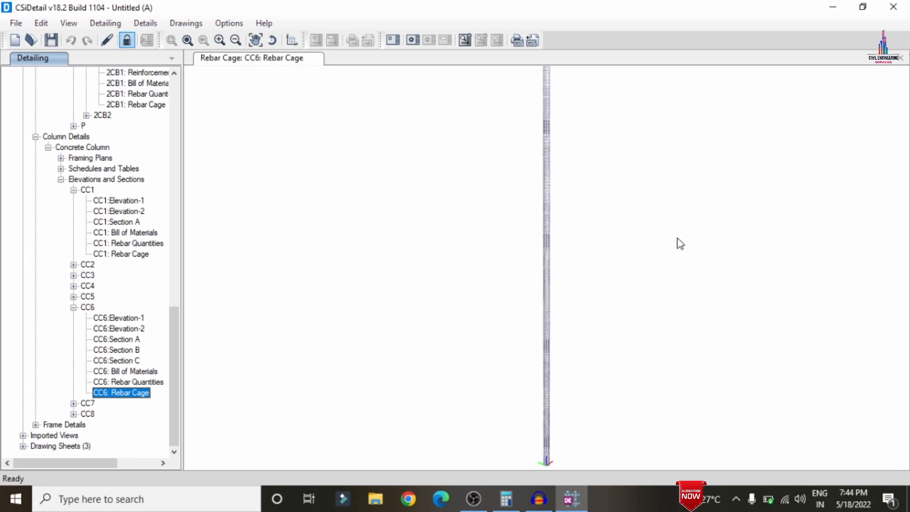
{"action": "left_click_drag", "start_coordinate": [570, 138], "coordinate": [561, 256]}
{"action": "scroll", "coordinate": [541, 156], "scroll_direction": "up", "scroll_amount": 3}
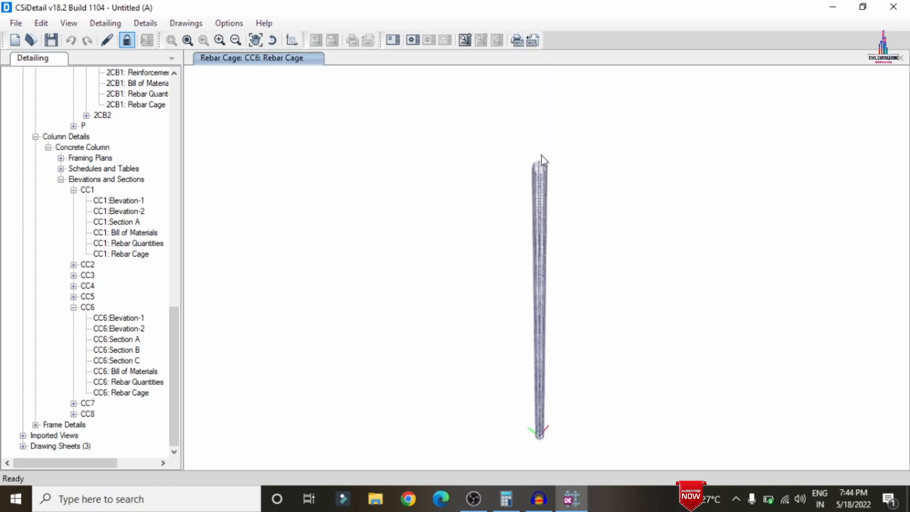
{"action": "scroll", "coordinate": [541, 157], "scroll_direction": "up", "scroll_amount": 5}
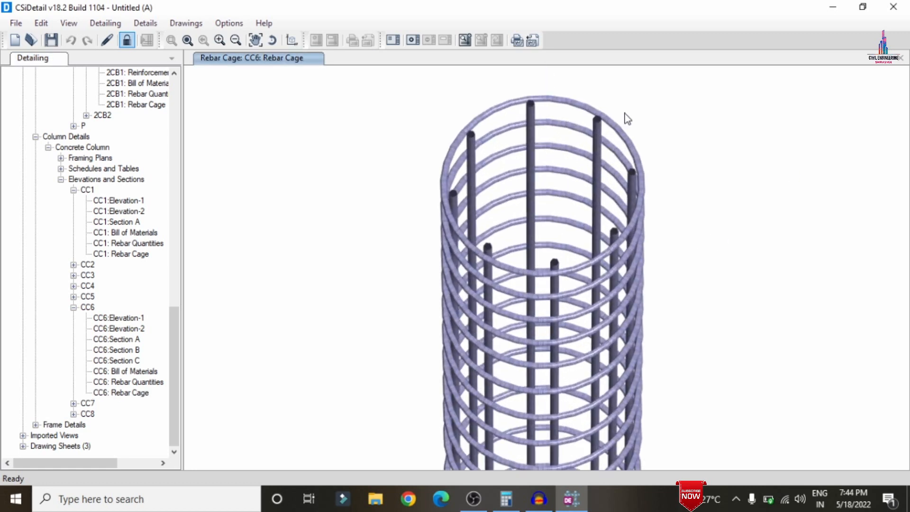
{"action": "scroll", "coordinate": [683, 184], "scroll_direction": "down", "scroll_amount": 8}
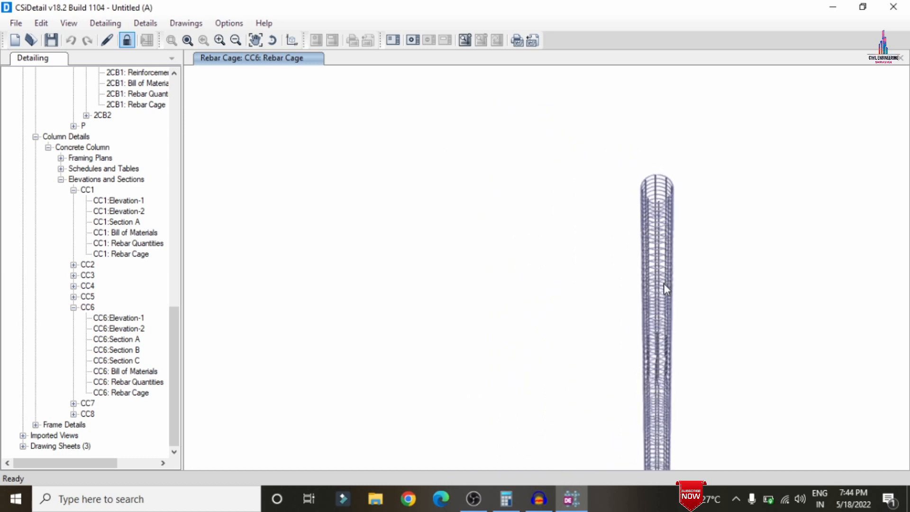
{"action": "left_click_drag", "start_coordinate": [663, 283], "coordinate": [758, 274]}
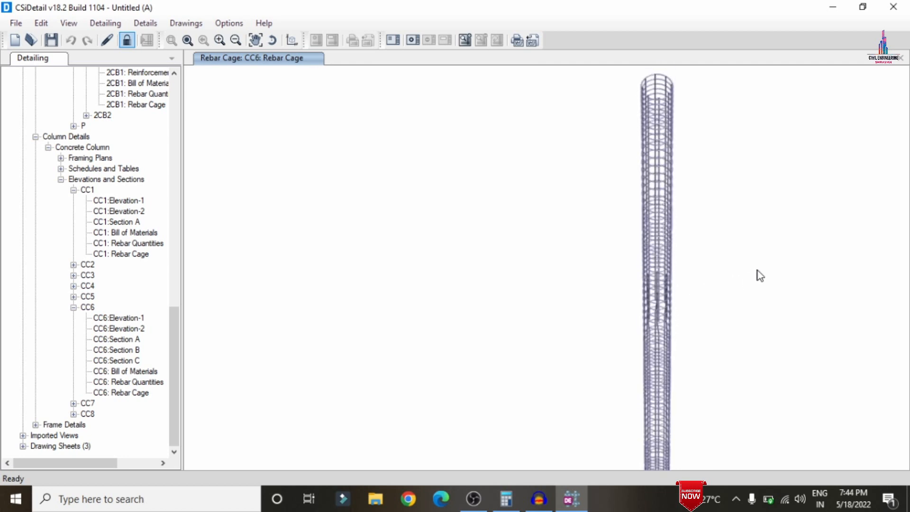